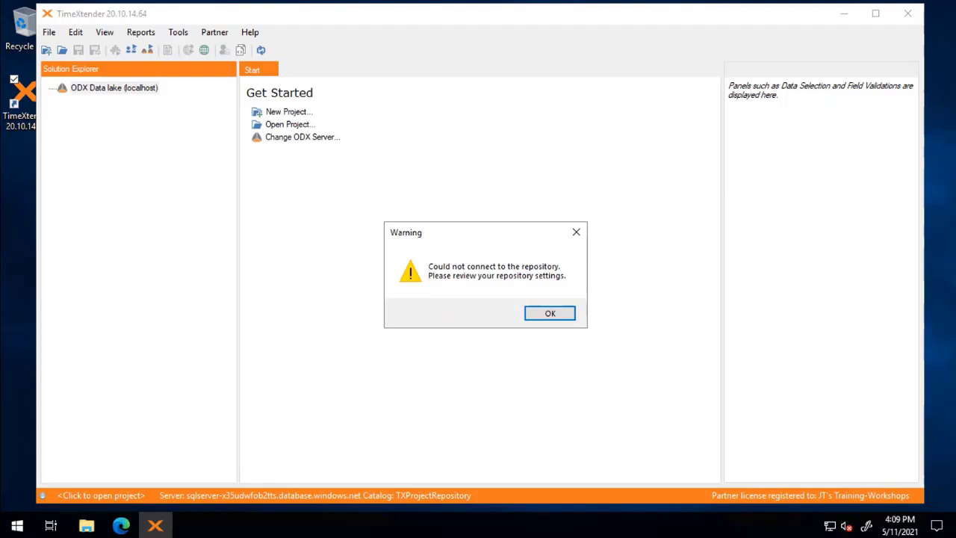
# - Dismiss the warning and confirm the TXProjectRepository connection test succeeds
pyautogui.click(549, 315)
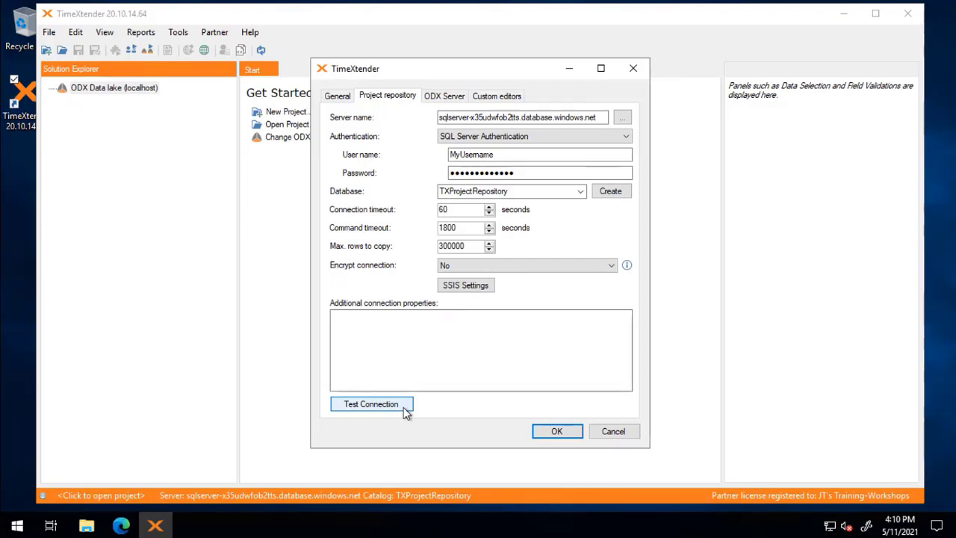
pyautogui.click(404, 412)
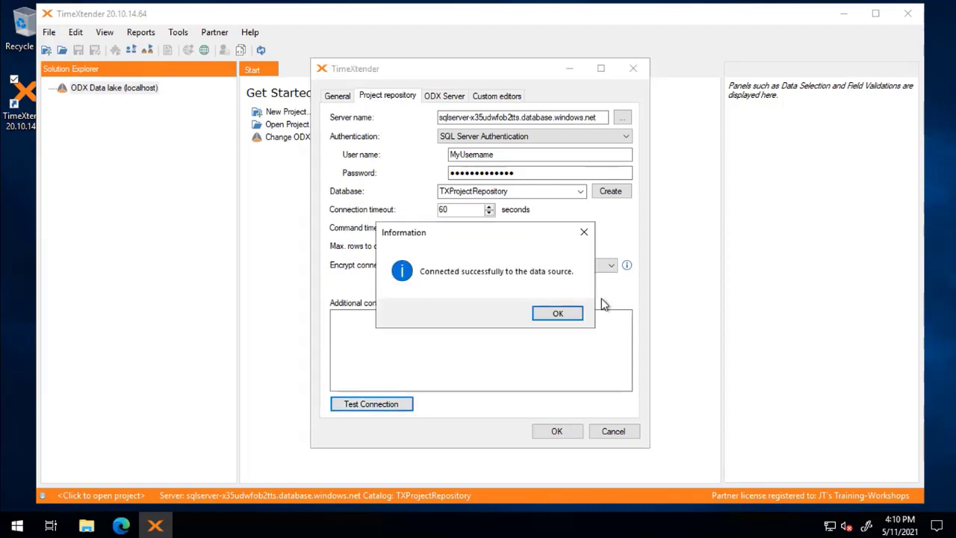
pyautogui.click(565, 314)
# - Save the repository settings and open Manage ODX for the ODX Data lake
pyautogui.click(557, 431)
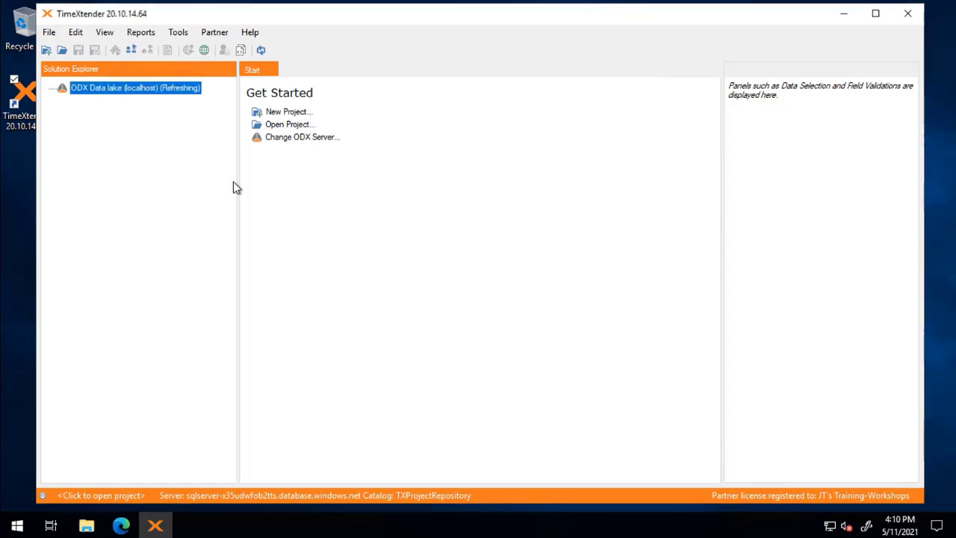
pyautogui.rightClick(133, 90)
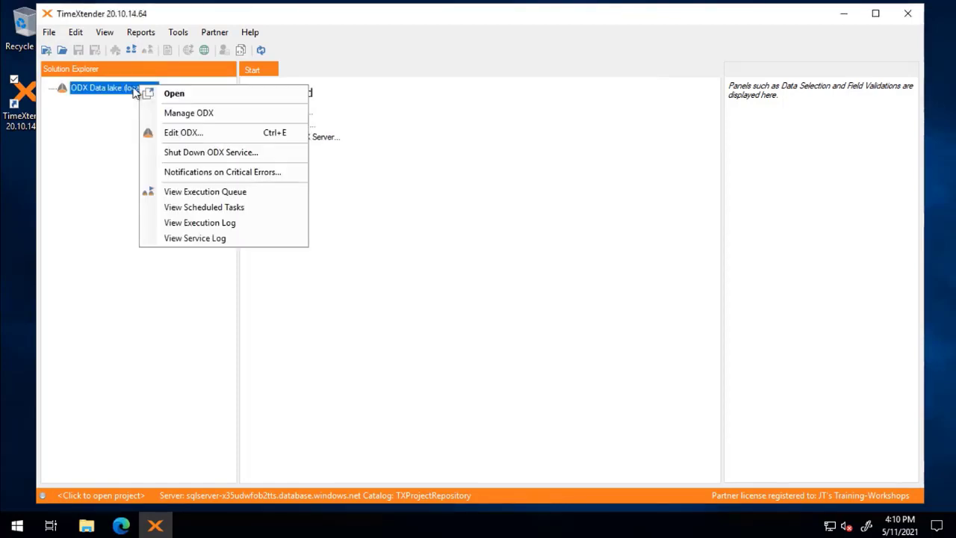
pyautogui.click(189, 113)
# - Review the ADLS Gen2 data storage settings and close them without changes
pyautogui.rightClick(314, 102)
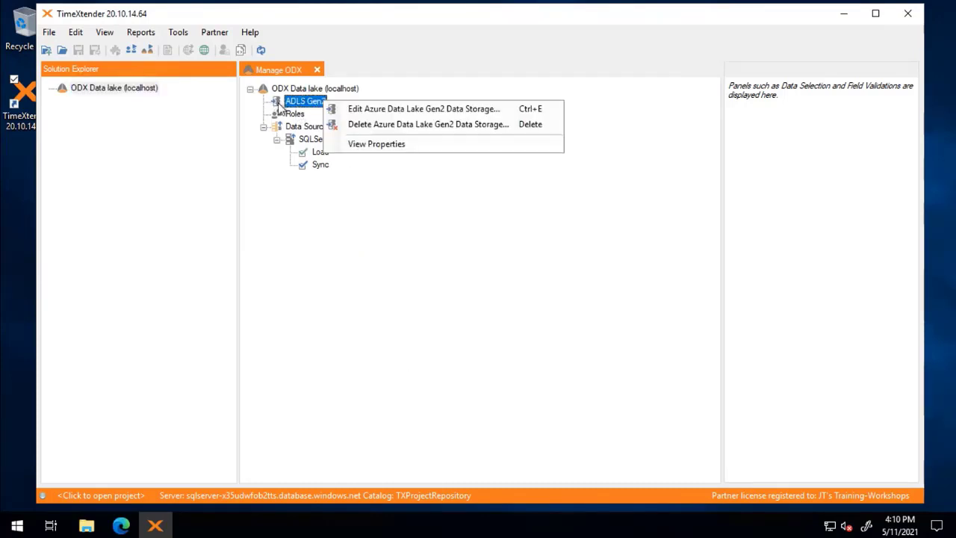
pyautogui.click(401, 110)
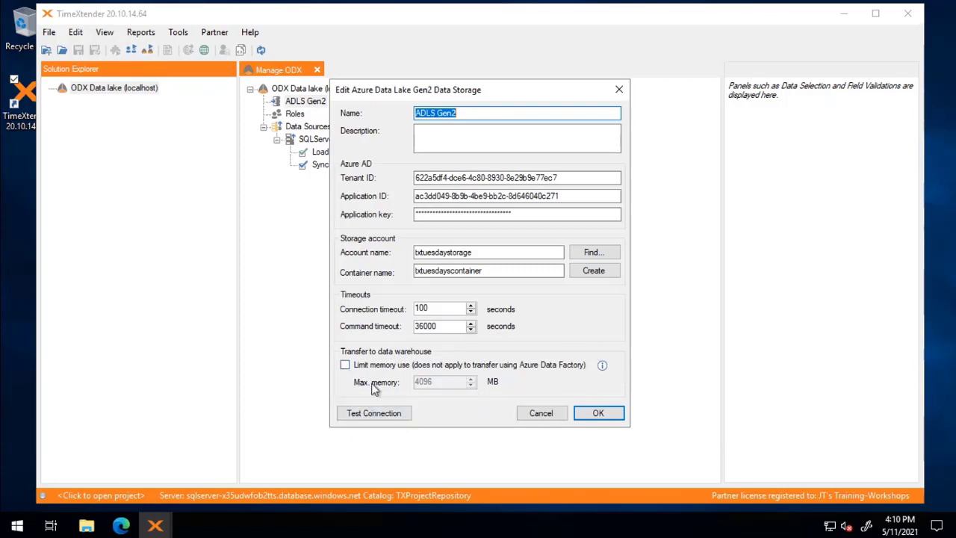
pyautogui.click(540, 413)
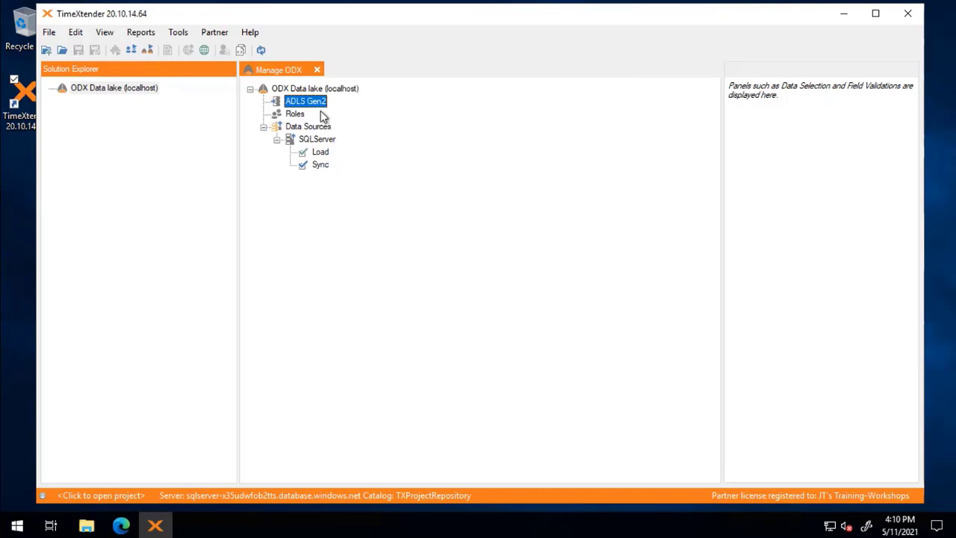
# - Search the SQLServer source's 91 tables and show HumanResources.JobCandidate details (4 columns, 13.68 kb)
pyautogui.rightClick(144, 96)
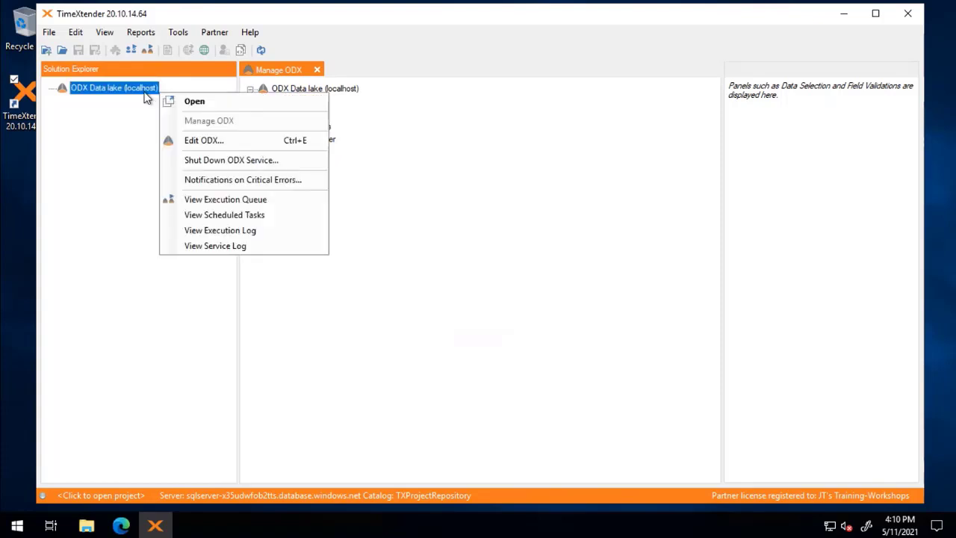
pyautogui.press('Escape')
pyautogui.doubleClick(133, 95)
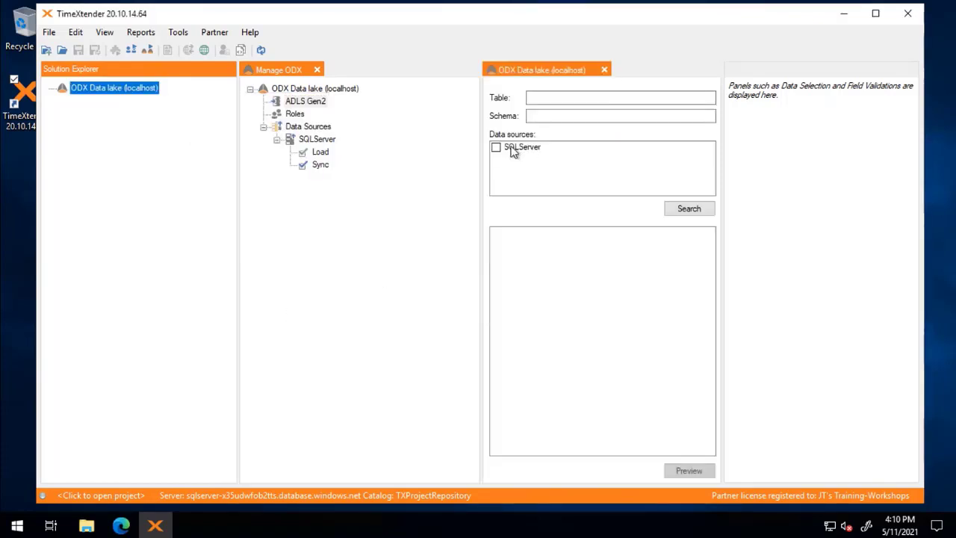
pyautogui.click(509, 148)
pyautogui.click(705, 211)
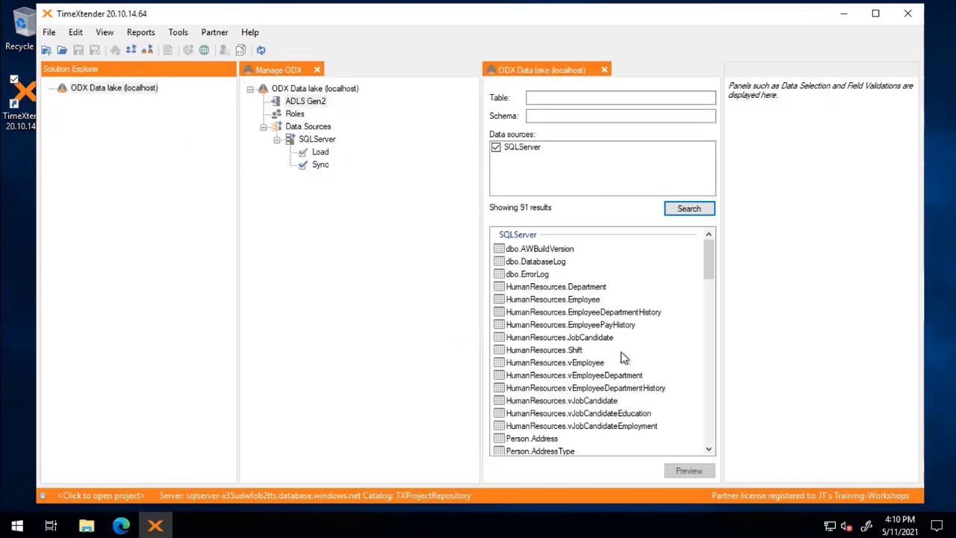
pyautogui.click(553, 341)
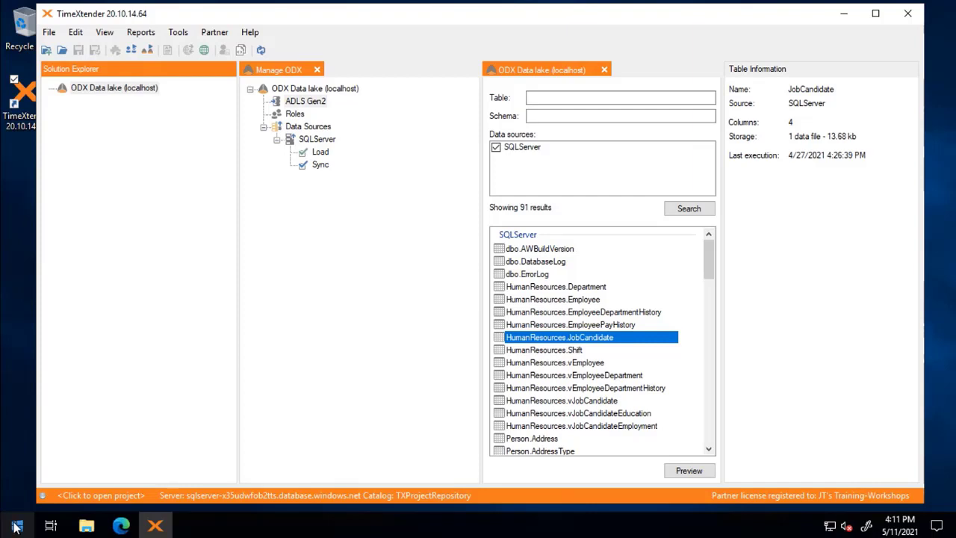
pyautogui.rightClick(315, 101)
pyautogui.click(371, 111)
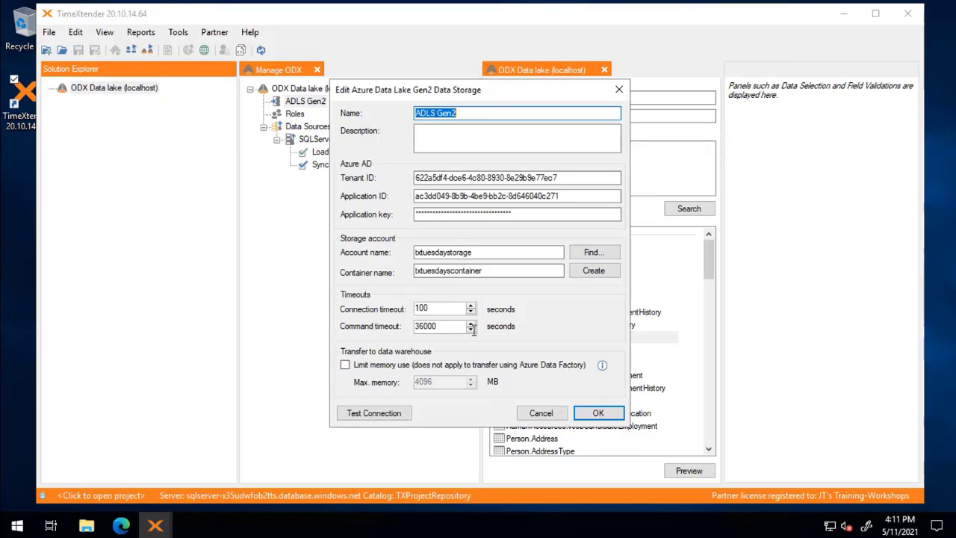
pyautogui.click(344, 365)
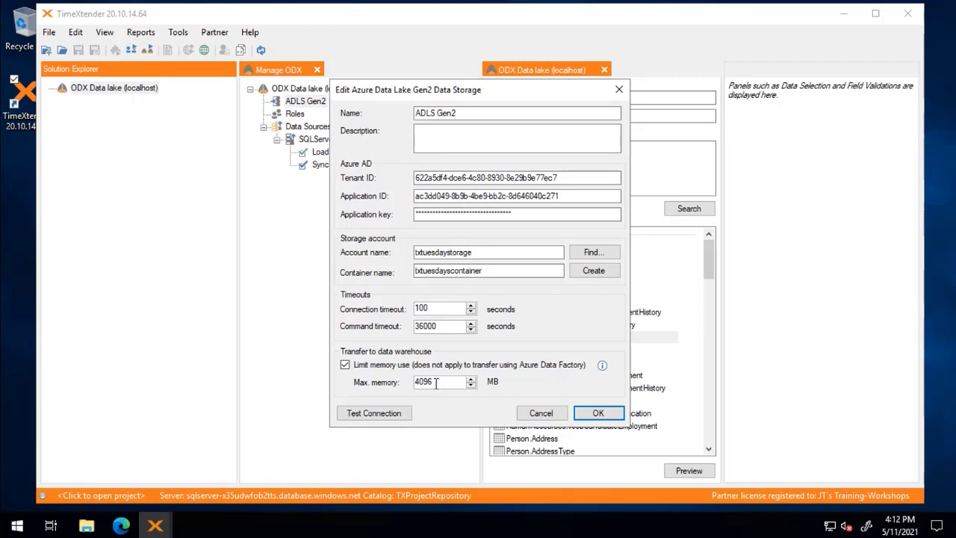
pyautogui.doubleClick(438, 382)
pyautogui.click(542, 415)
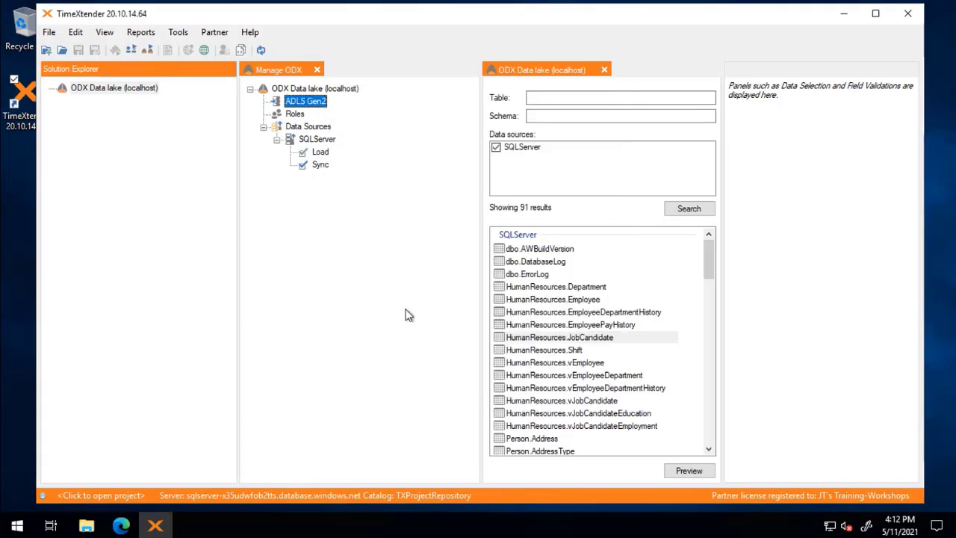
# - Create project TXTuesdays with 'Show system fields on tables' enabled in its advanced settings
pyautogui.click(605, 69)
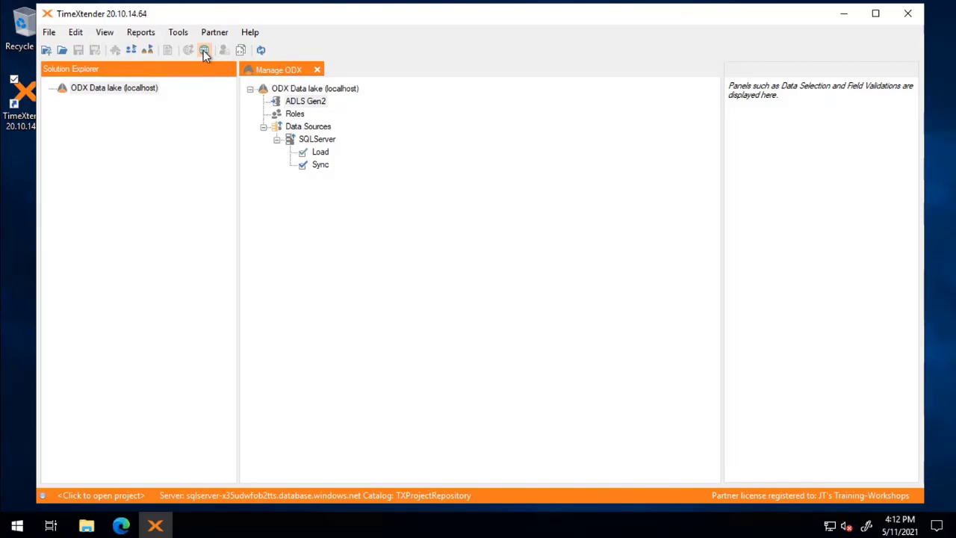
pyautogui.click(45, 51)
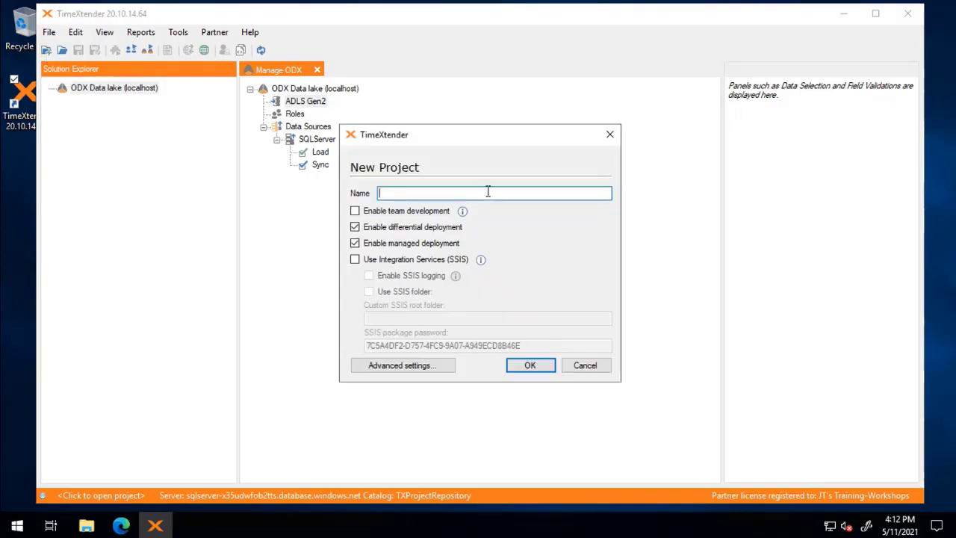
pyautogui.write('TXTuesdays')
pyautogui.click(400, 365)
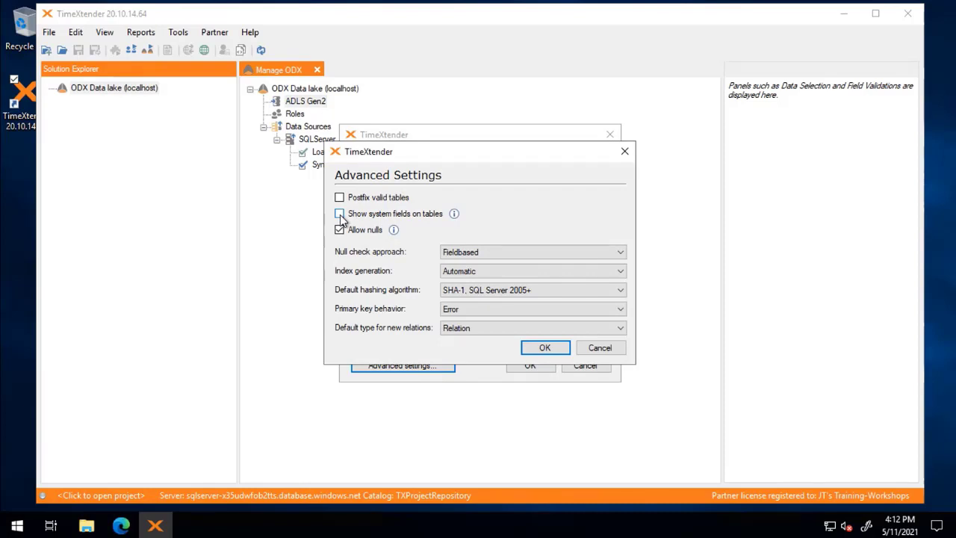
pyautogui.click(339, 214)
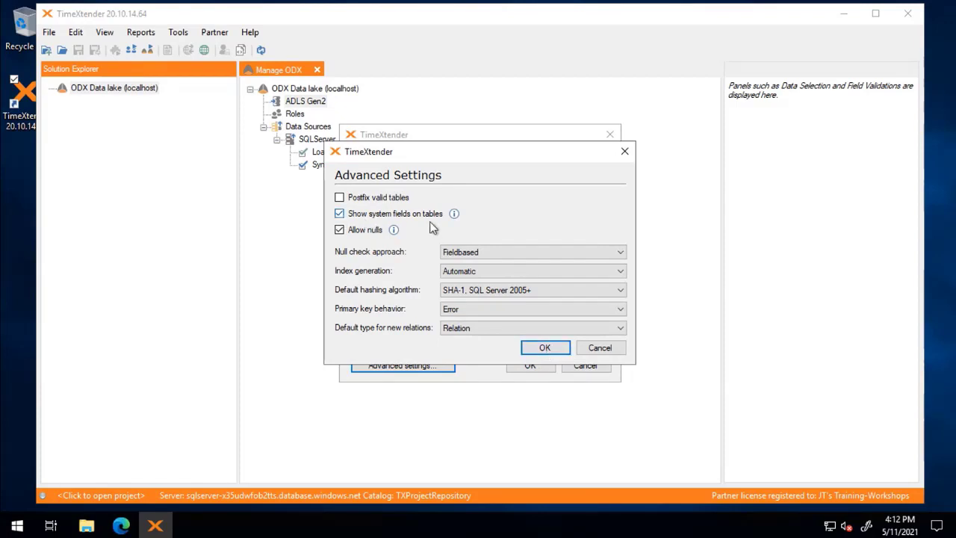
pyautogui.click(544, 348)
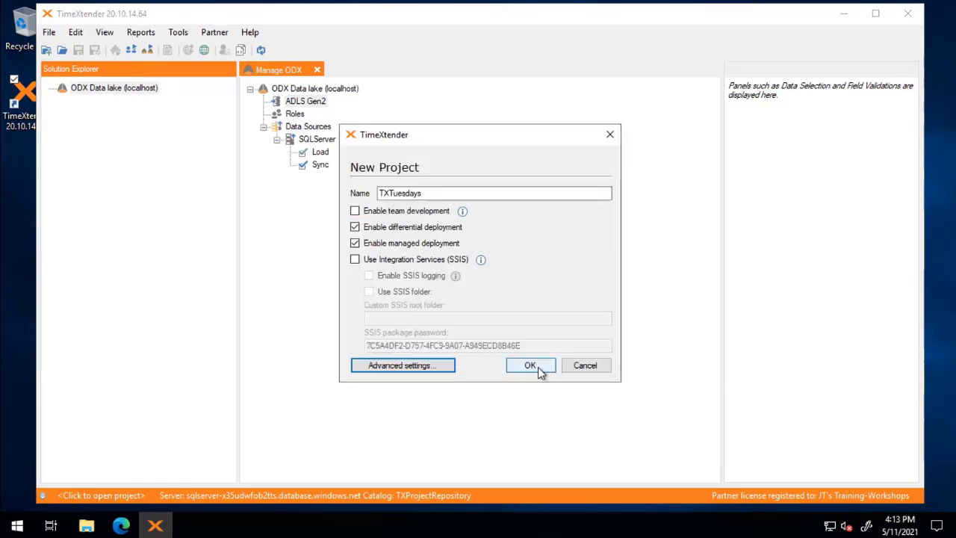
pyautogui.click(530, 365)
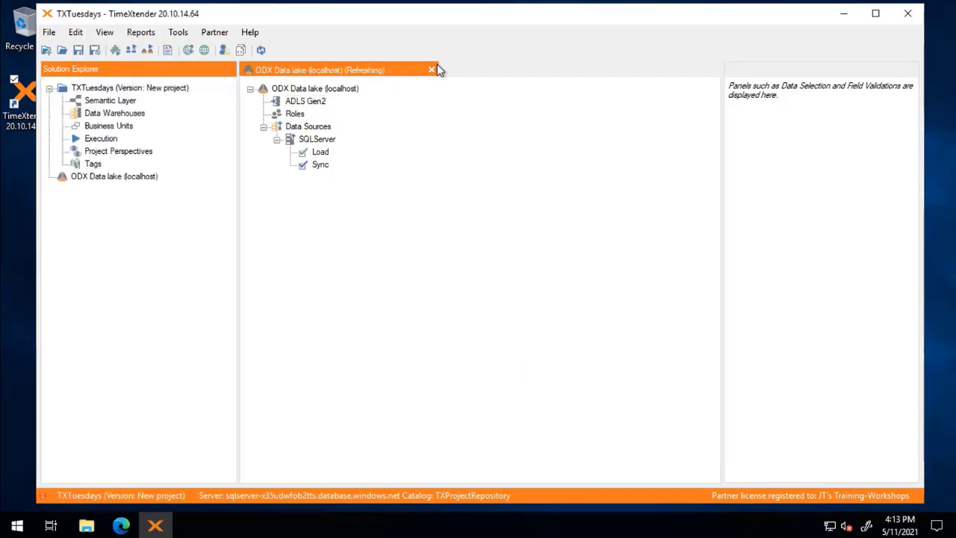
# - Add a local environment named Prod on port 10500 and confirm the environment properties
pyautogui.click(432, 70)
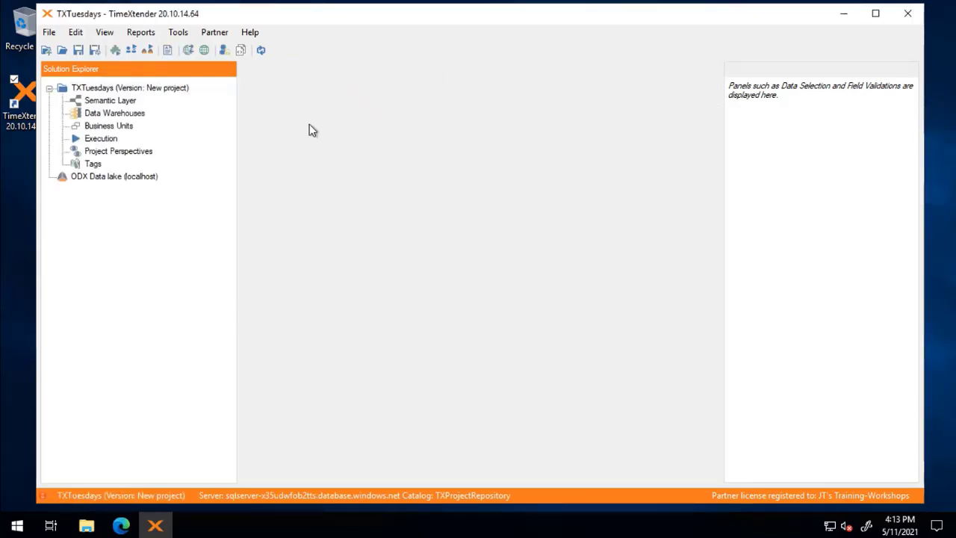
pyautogui.click(103, 115)
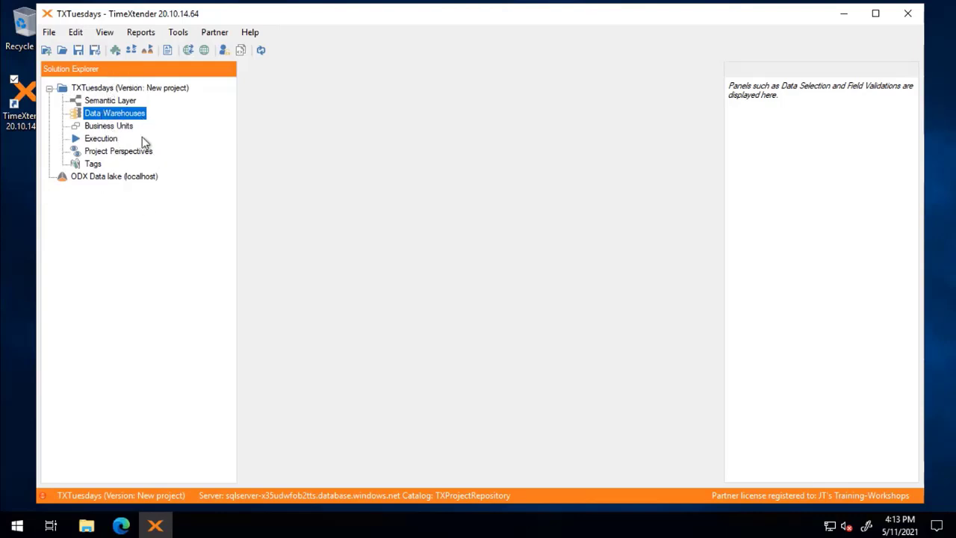
pyautogui.click(205, 51)
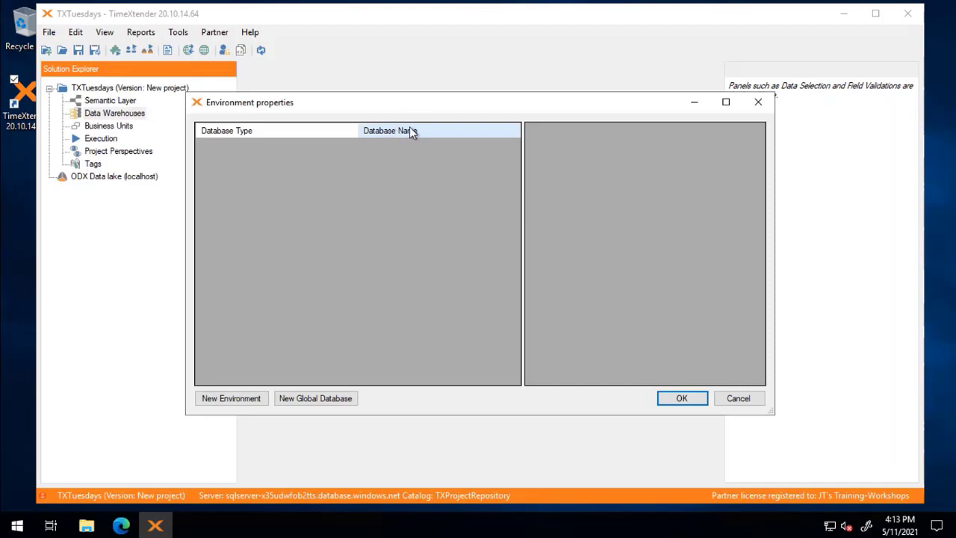
pyautogui.click(228, 400)
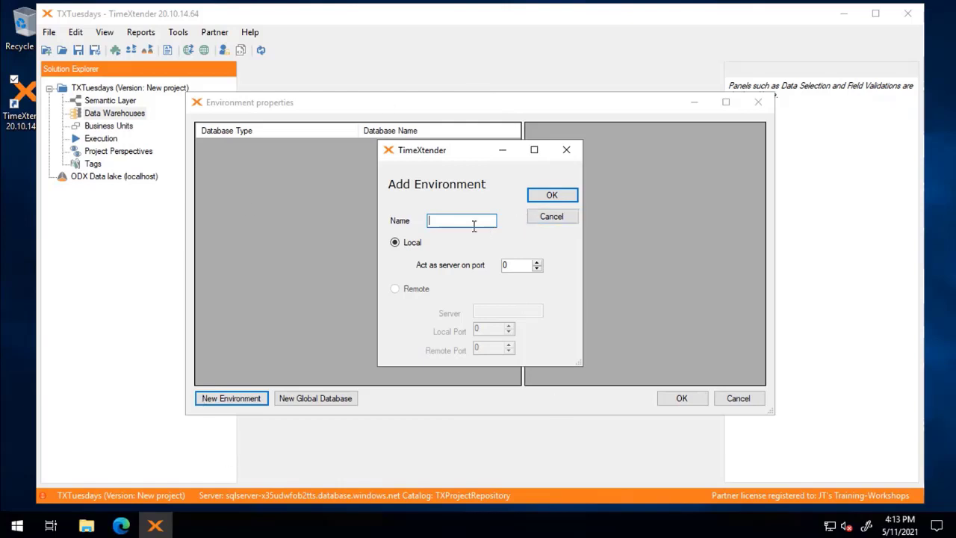
pyautogui.write('Prod')
pyautogui.press('Tab')
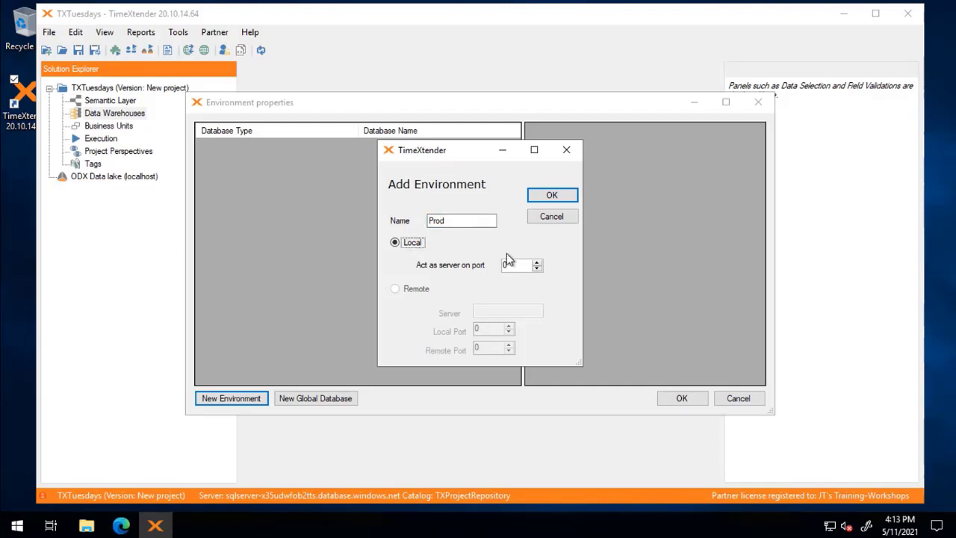
pyautogui.click(518, 266)
pyautogui.write('10500')
pyautogui.click(554, 196)
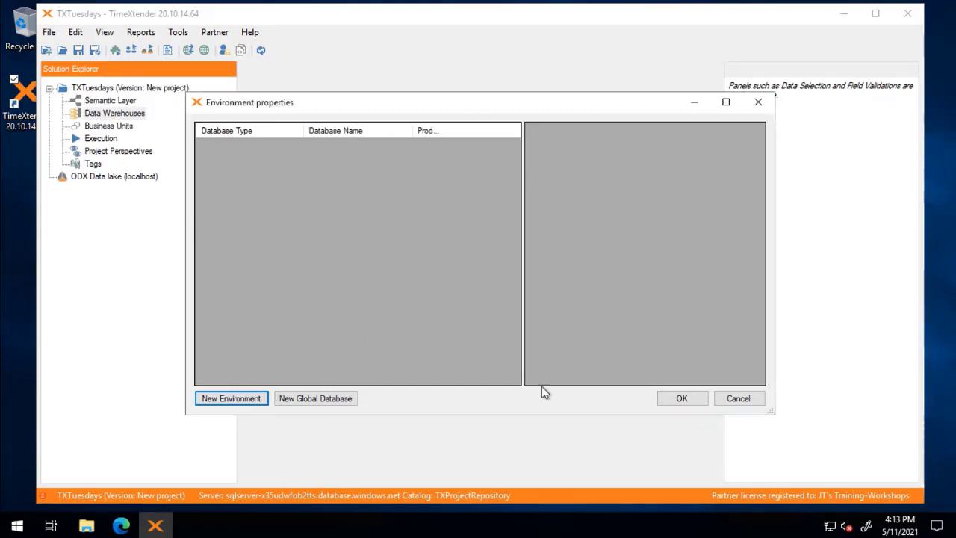
pyautogui.click(693, 404)
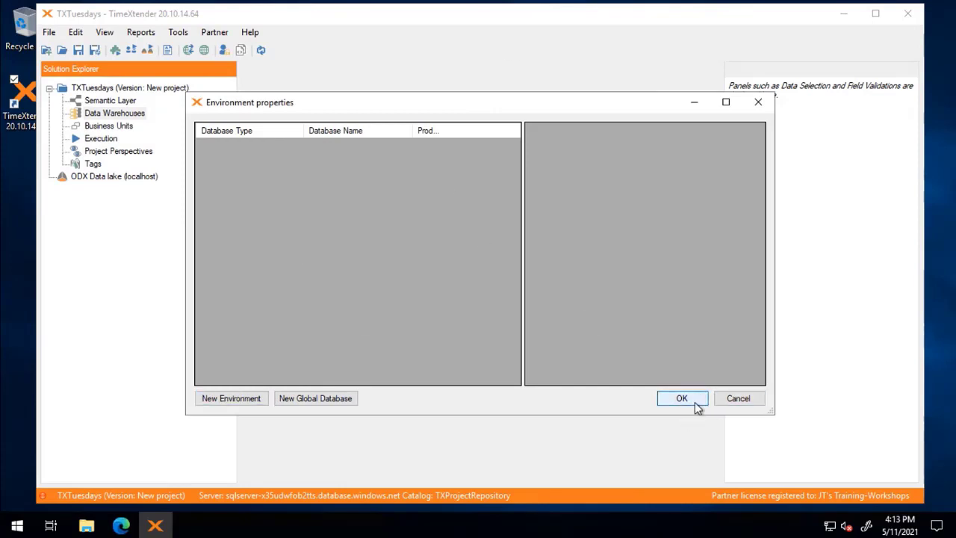
pyautogui.click(674, 398)
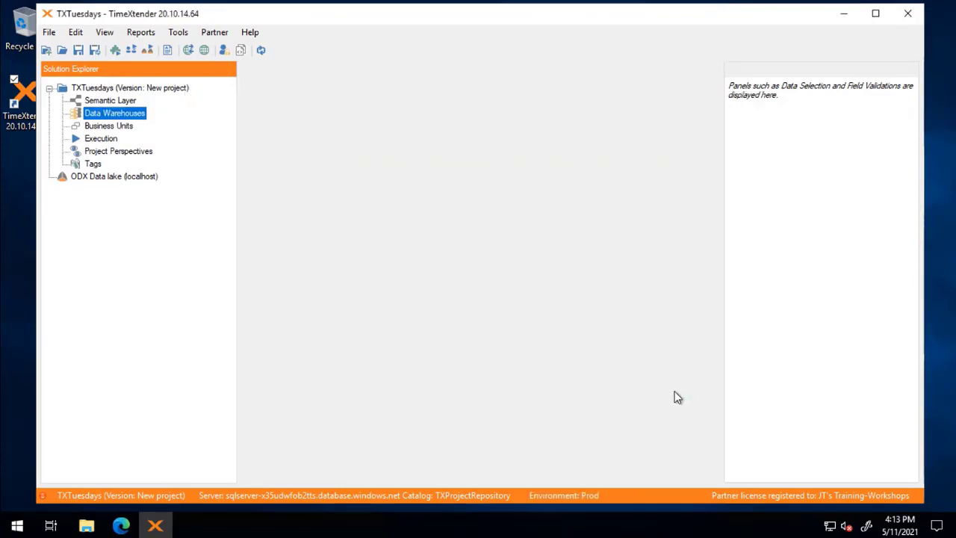
# - Add global database 'Azure SQL Database' of type Data Warehouse and select its Prod settings cell
pyautogui.click(204, 50)
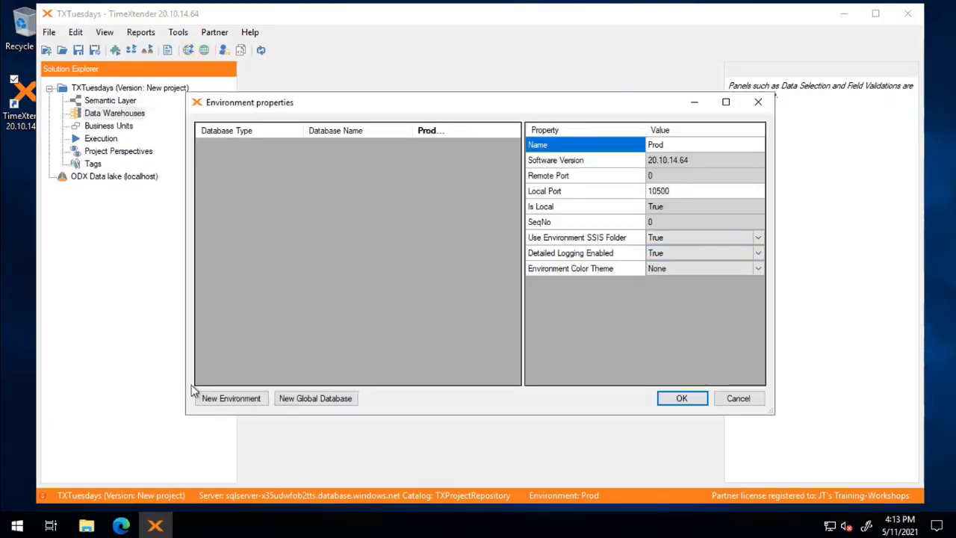
pyautogui.click(321, 401)
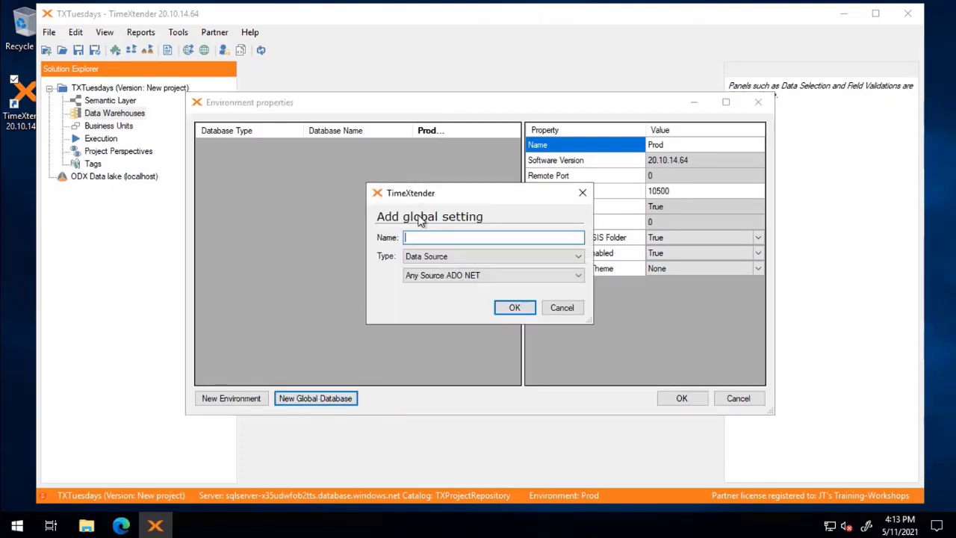
pyautogui.write('M')
pyautogui.write('zure SQ')
pyautogui.write('L Database')
pyautogui.click(441, 256)
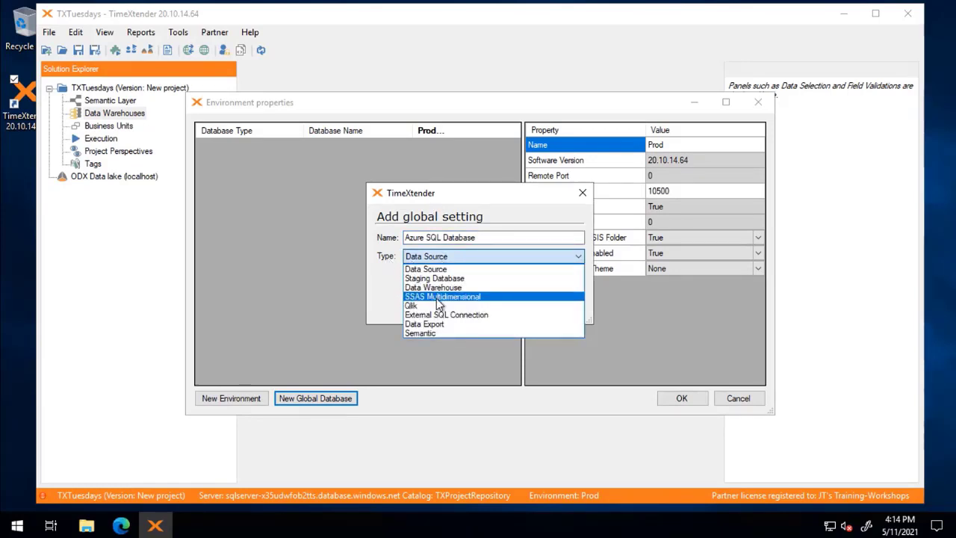
pyautogui.click(434, 288)
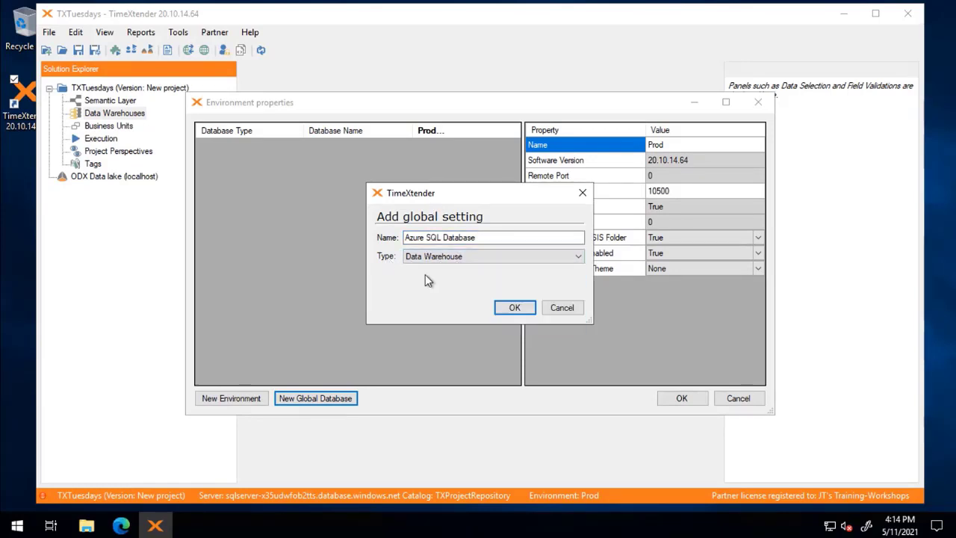
pyautogui.click(524, 308)
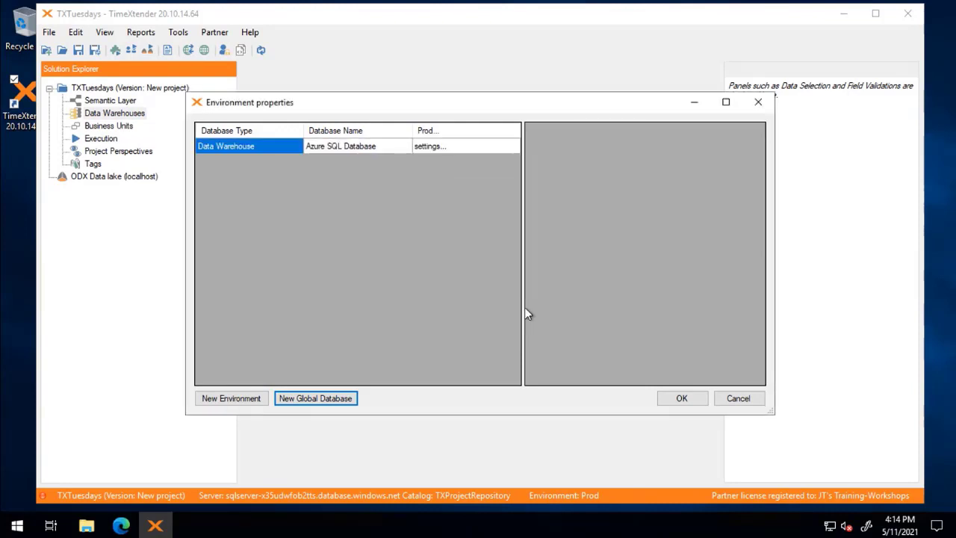
pyautogui.click(443, 146)
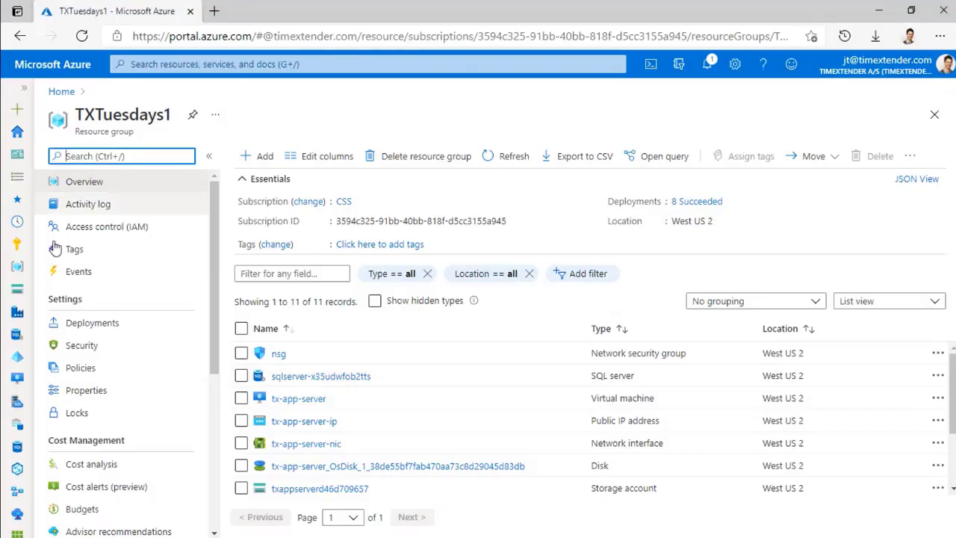
# - Open sqlserver-x35udwfob2tts from the TXTuesdays1 resource group and copy its server name
pyautogui.scroll(-1, 401, 390)
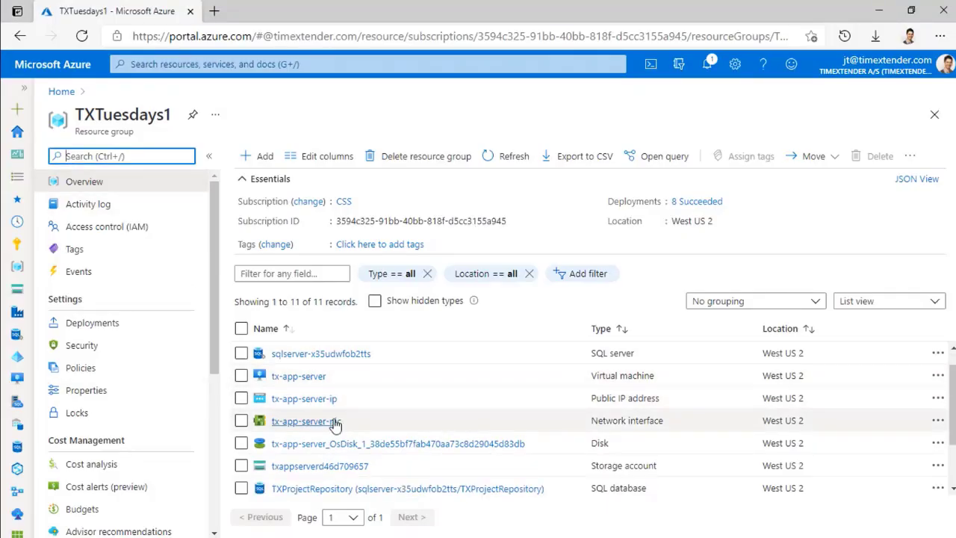
pyautogui.scroll(-1, 336, 422)
pyautogui.scroll(-2, 331, 478)
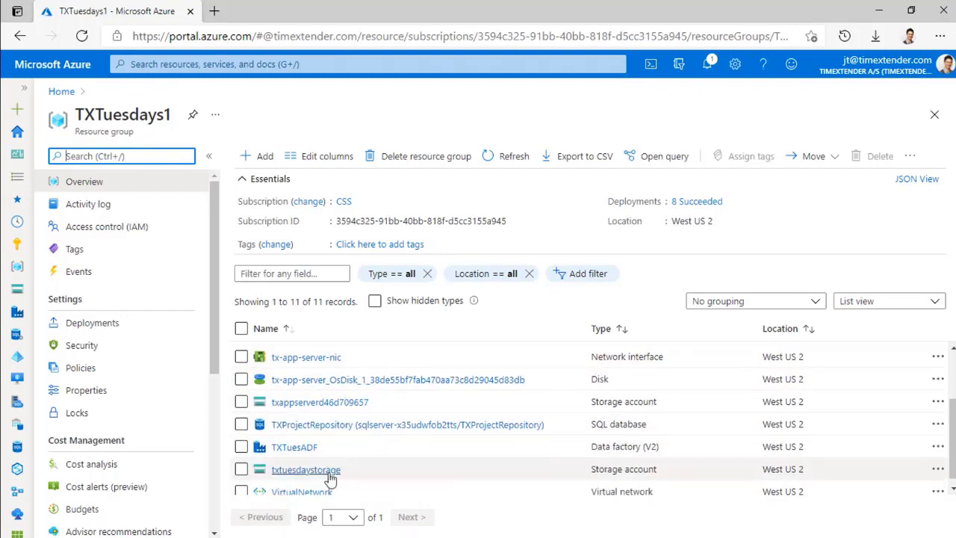
pyautogui.scroll(4, 331, 471)
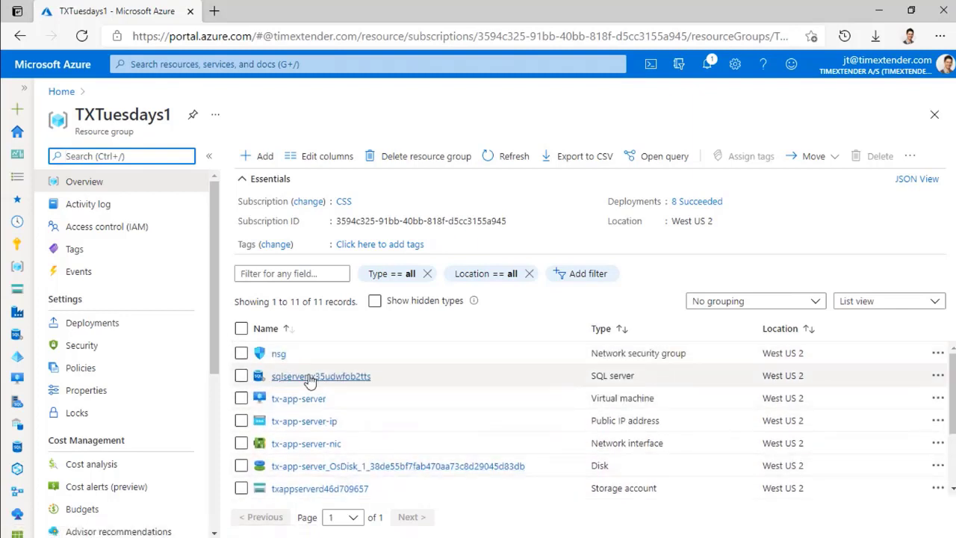
pyautogui.click(312, 382)
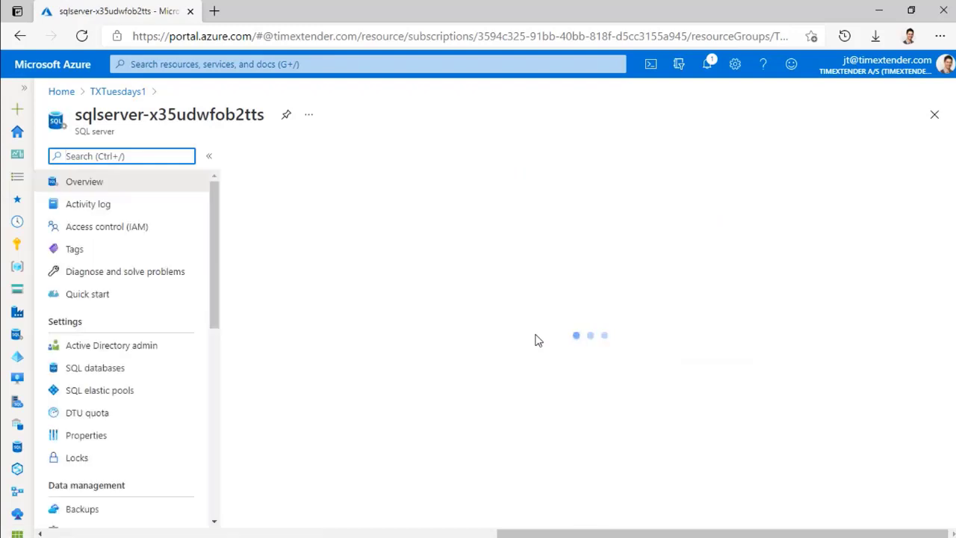
pyautogui.scroll(-4, 533, 358)
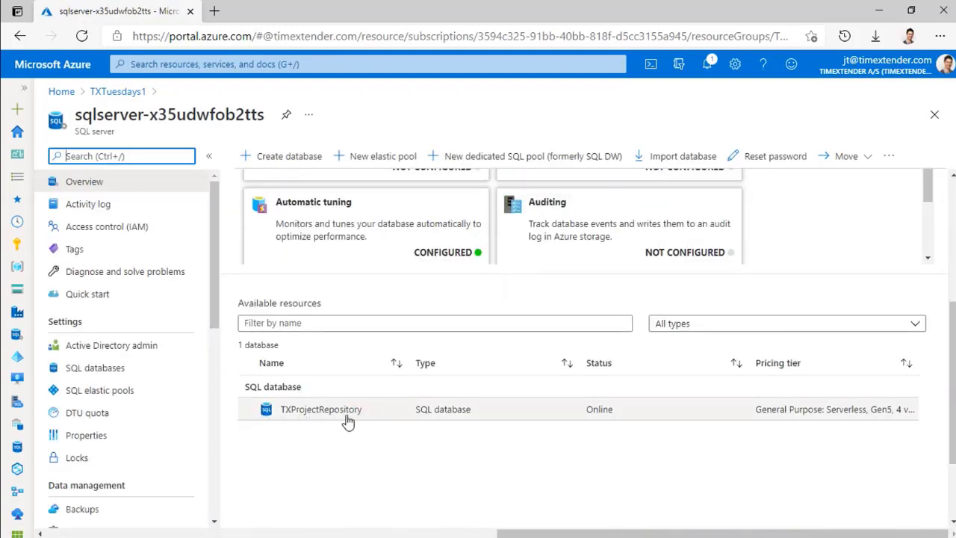
pyautogui.scroll(4, 720, 324)
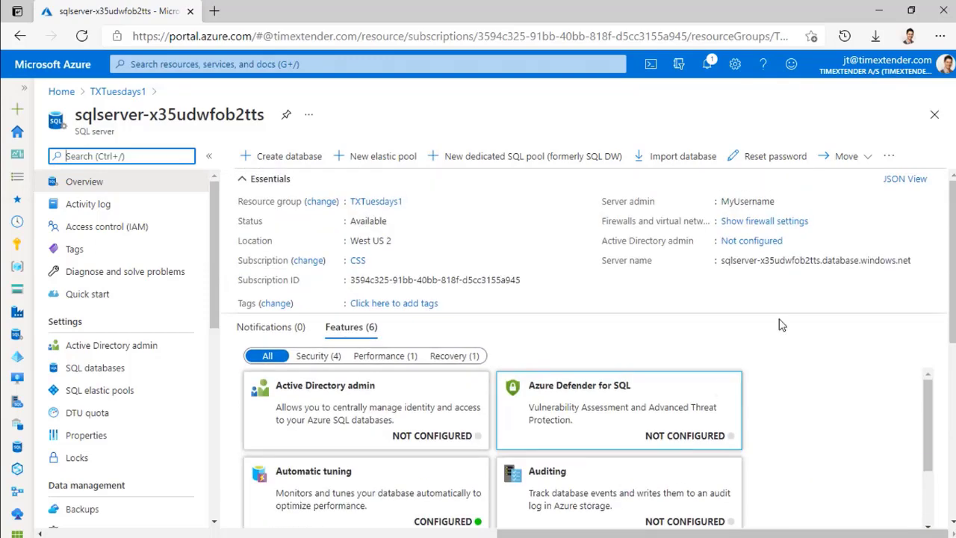
pyautogui.click(919, 262)
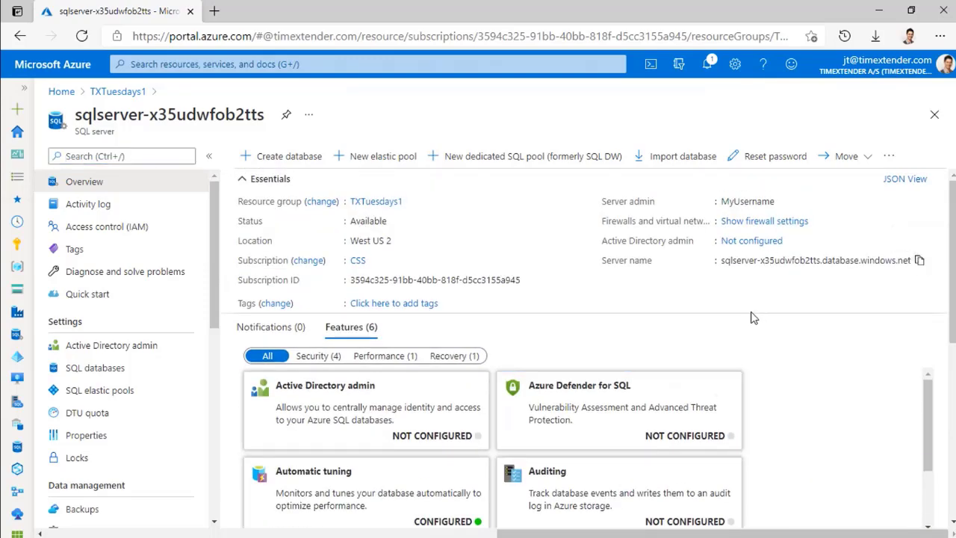
# - Paste the copied Azure SQL server name into Server and set Catalog to TX_MDW_Prod
pyautogui.hotkey('alt', 'Tab')
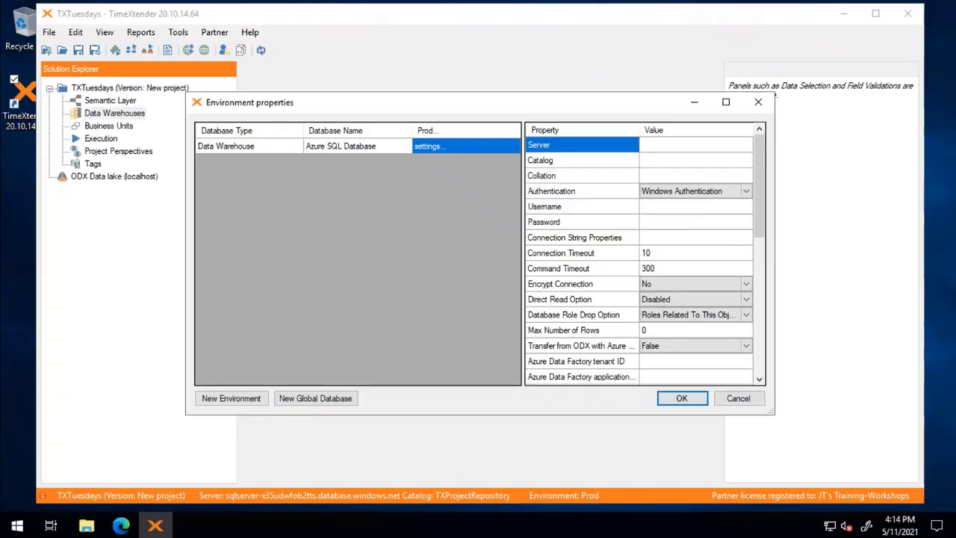
pyautogui.click(655, 147)
pyautogui.click(659, 144)
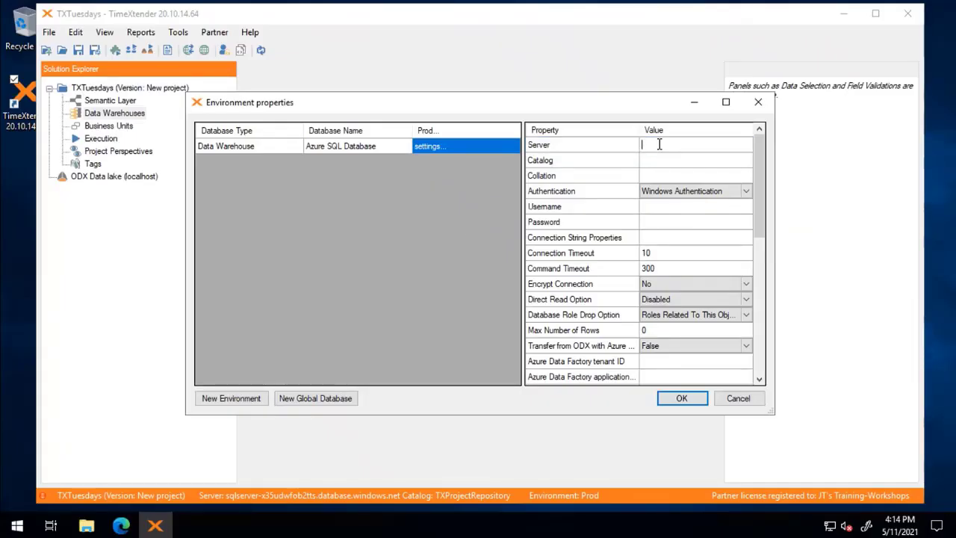
pyautogui.hotkey('ctrl', 'v')
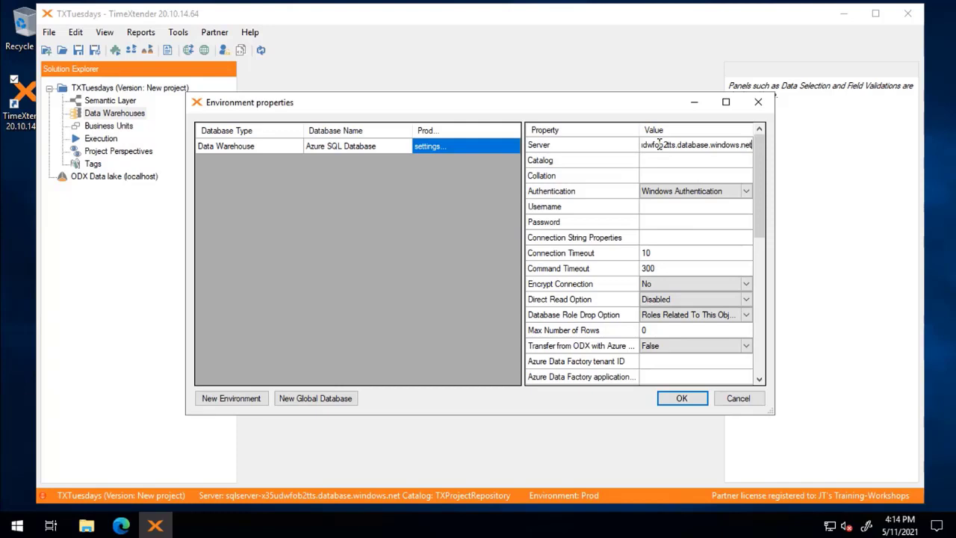
pyautogui.click(656, 159)
pyautogui.click(657, 159)
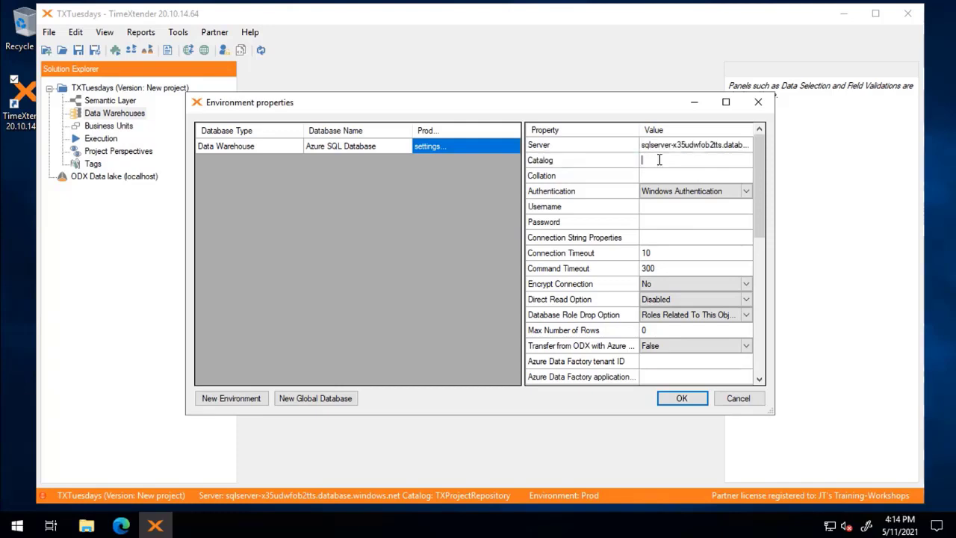
pyautogui.write('TX_MDW_Prod')
# - Set Authentication to SQL Server Authentication
pyautogui.click(749, 192)
pyautogui.click(749, 192)
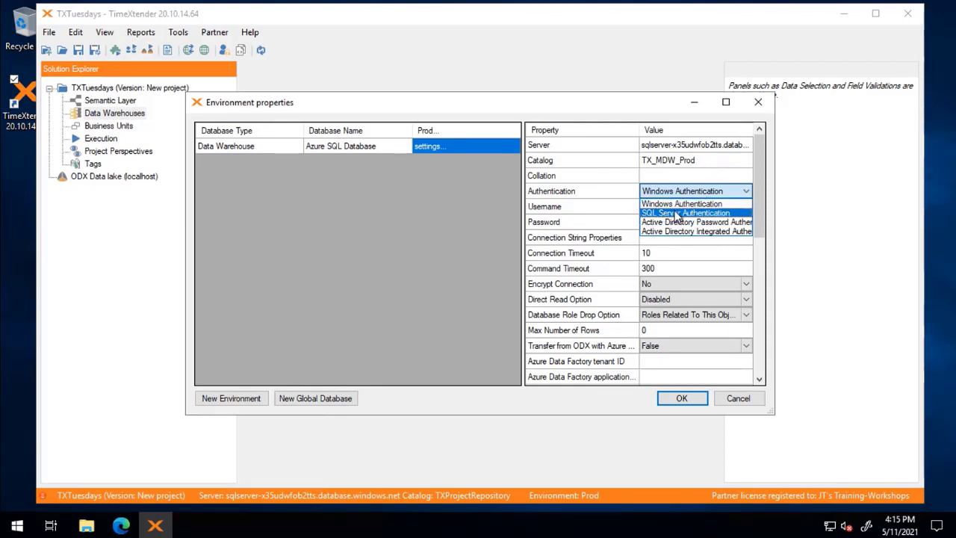
pyautogui.click(716, 215)
# - Fill in the SQL login username and password for the Prod connection
pyautogui.click(704, 212)
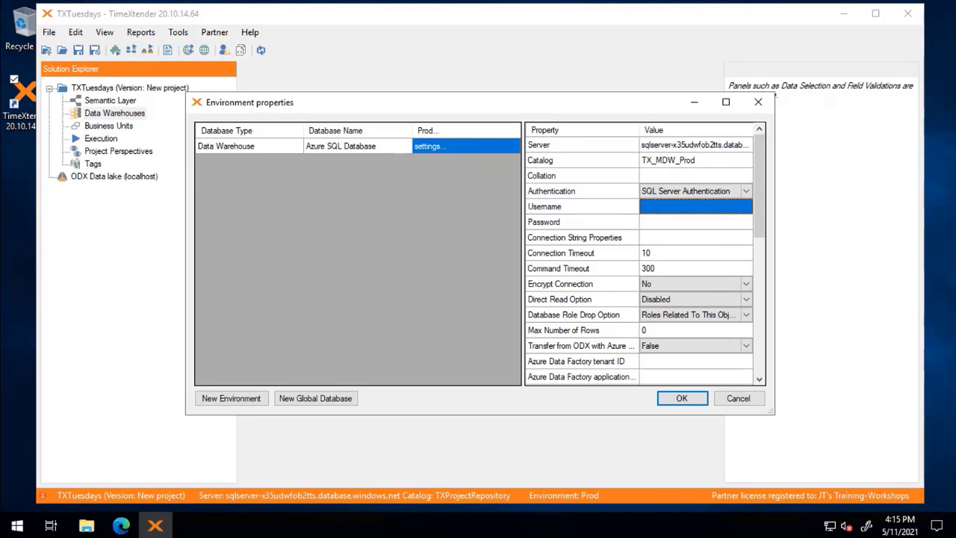
pyautogui.click(707, 222)
pyautogui.click(708, 222)
pyautogui.hotkey('ctrl', 'v')
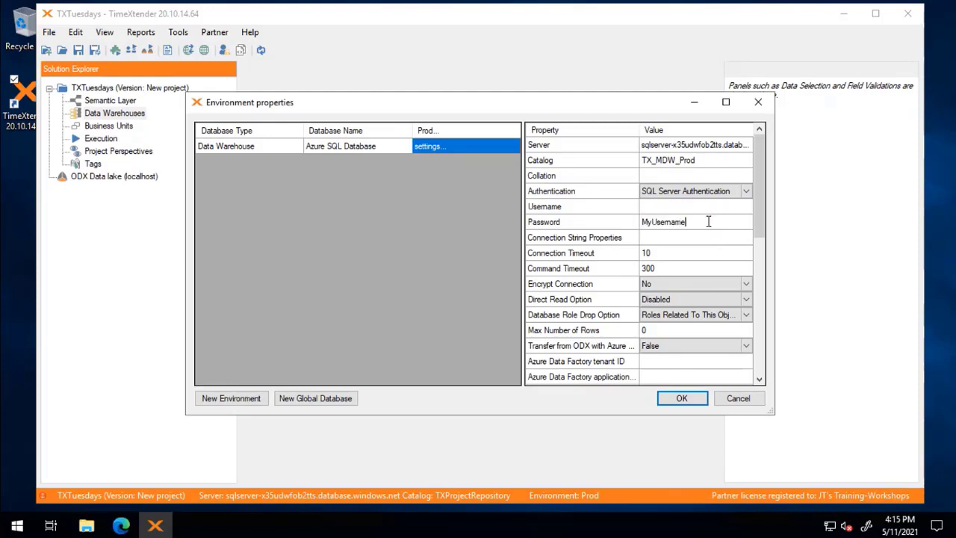
pyautogui.click(702, 207)
pyautogui.click(697, 205)
pyautogui.hotkey('ctrl', 'v')
pyautogui.press('Down')
pyautogui.press('Tab')
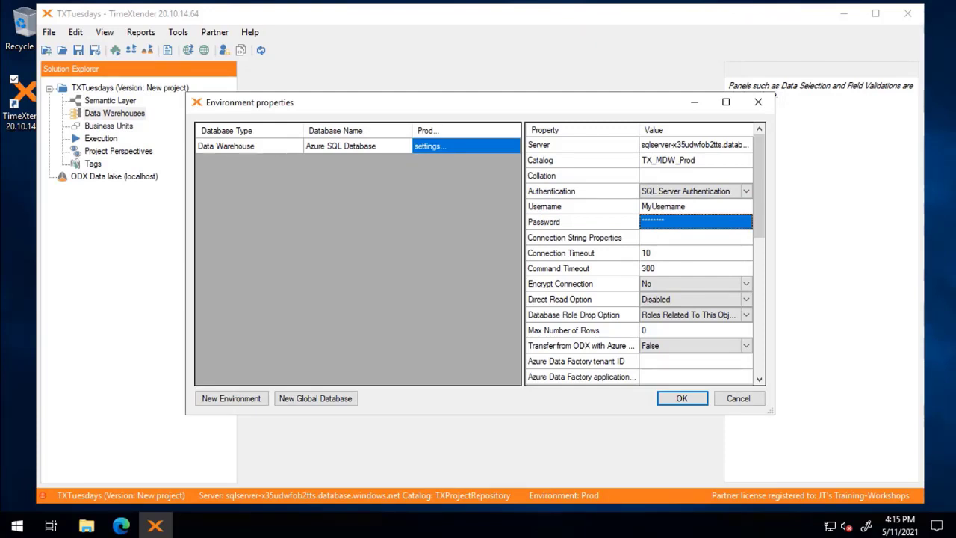
pyautogui.click(675, 222)
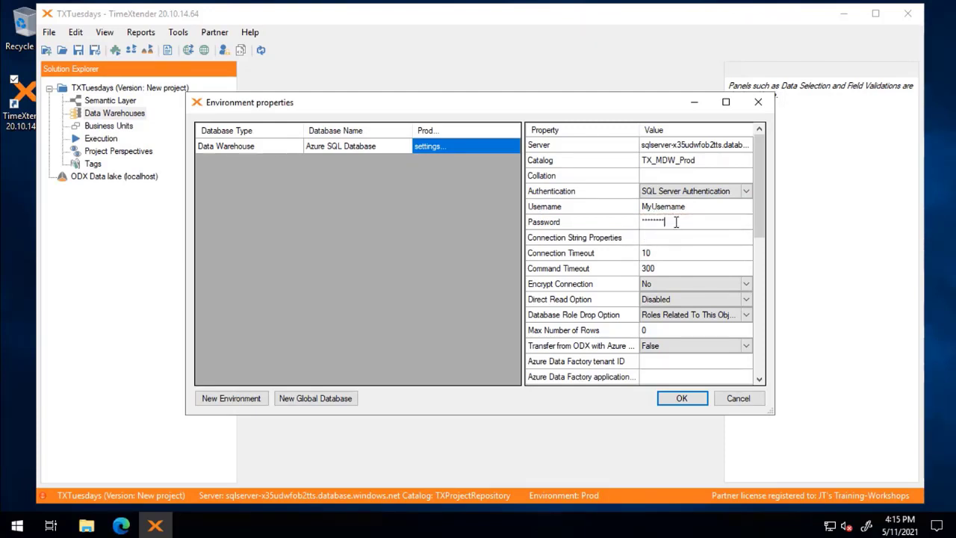
pyautogui.moveTo(676, 221); pyautogui.dragTo(634, 224)
pyautogui.press('Tab')
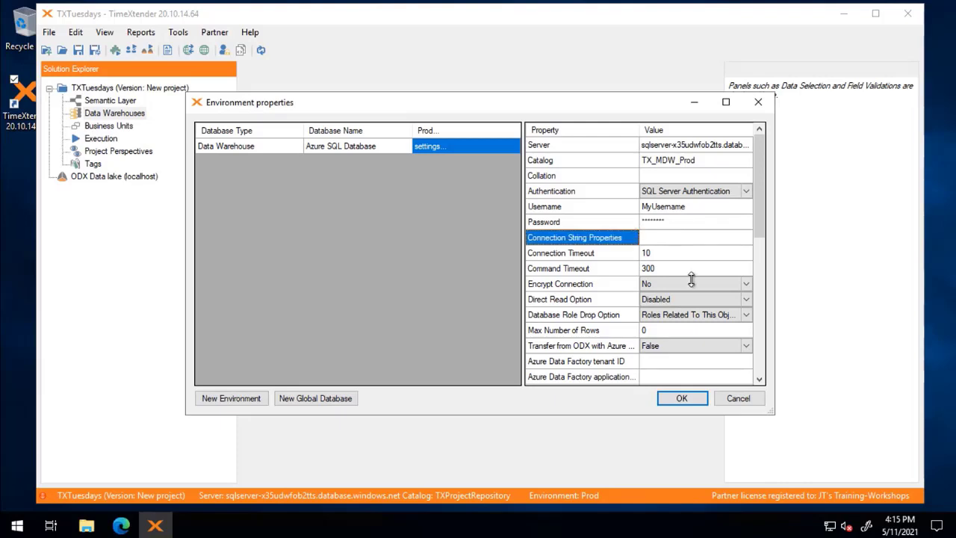
pyautogui.press('Tab')
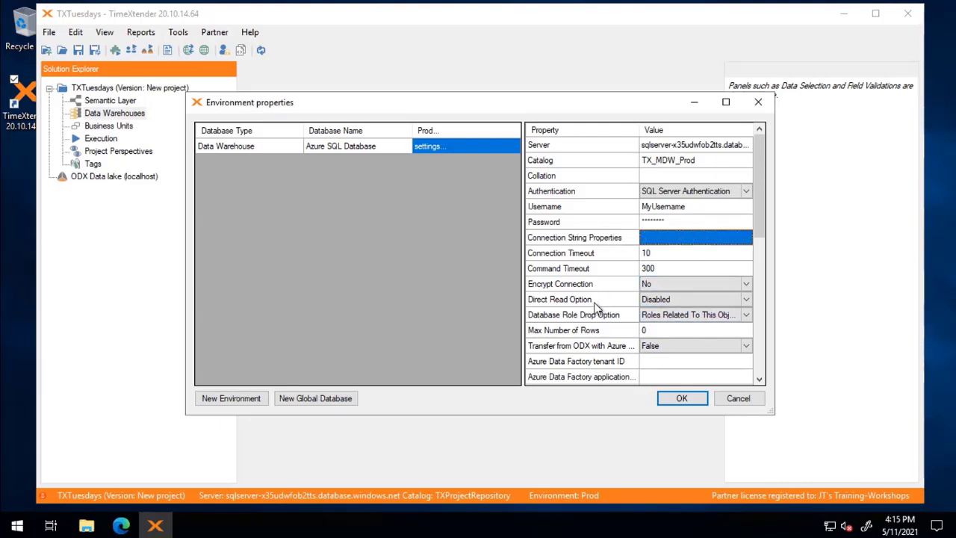
pyautogui.click(746, 302)
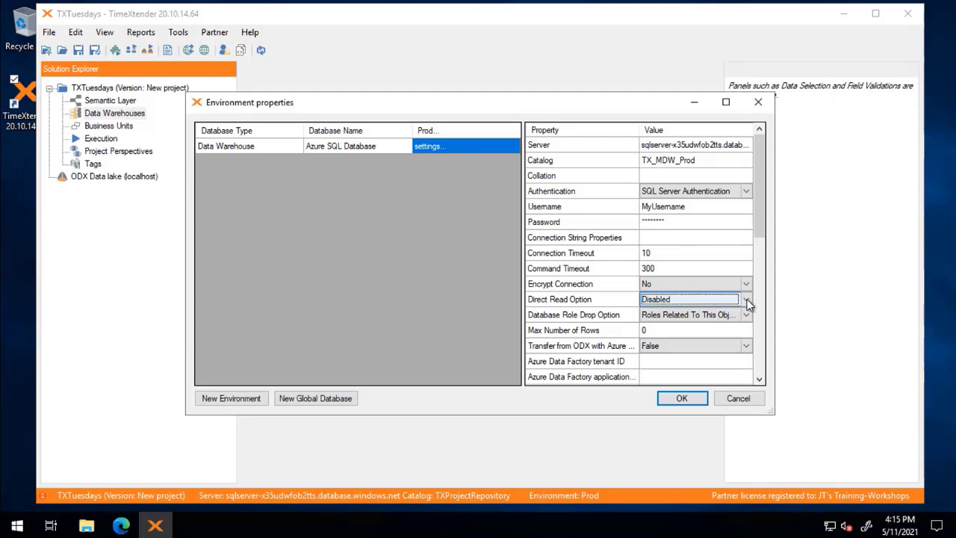
# - Choose 'Matching Server and Database' for Direct Read Option, then scroll the property grid down
pyautogui.click(746, 301)
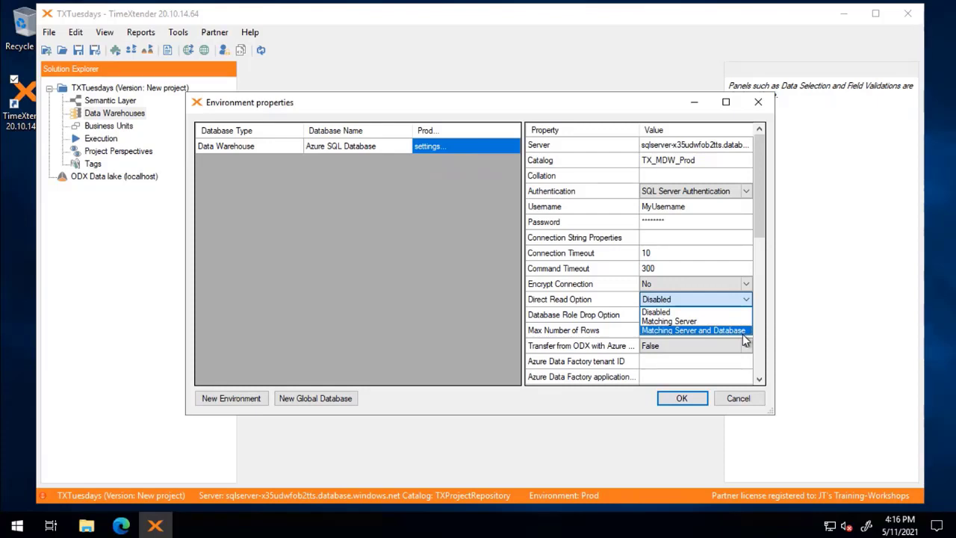
pyautogui.click(732, 330)
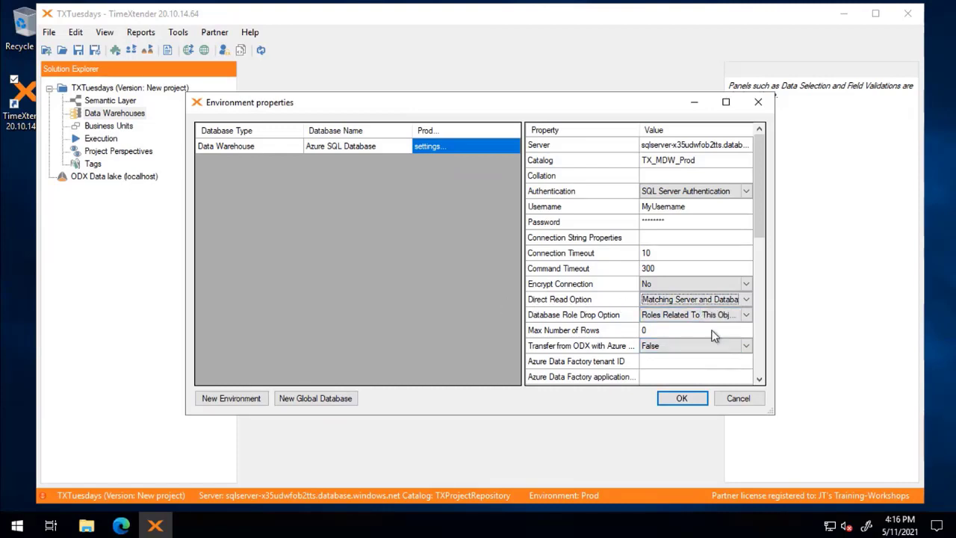
pyautogui.moveTo(760, 210); pyautogui.dragTo(763, 266)
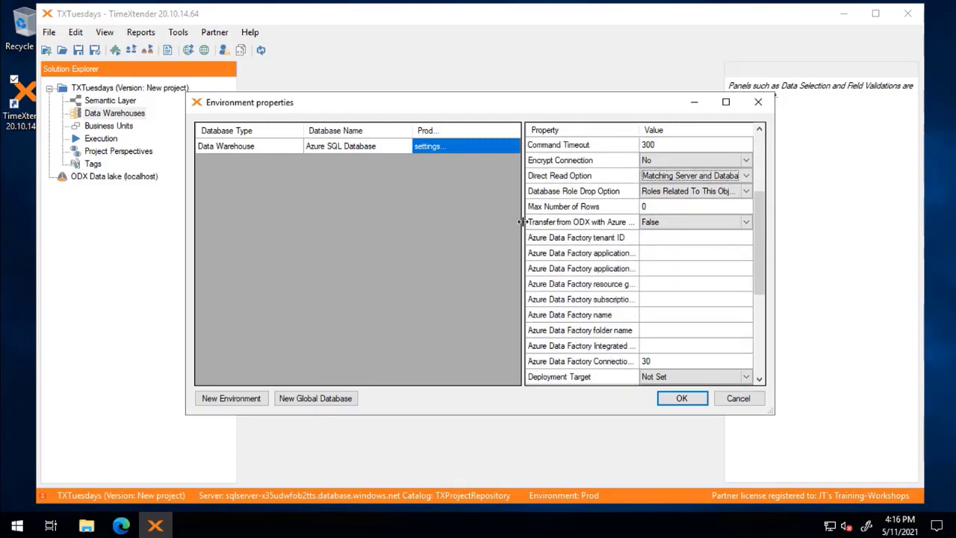
# - Maximize Environment properties and set Transfer from ODX with Azure Data Factory to True
pyautogui.click(728, 103)
pyautogui.moveTo(549, 193); pyautogui.dragTo(499, 187)
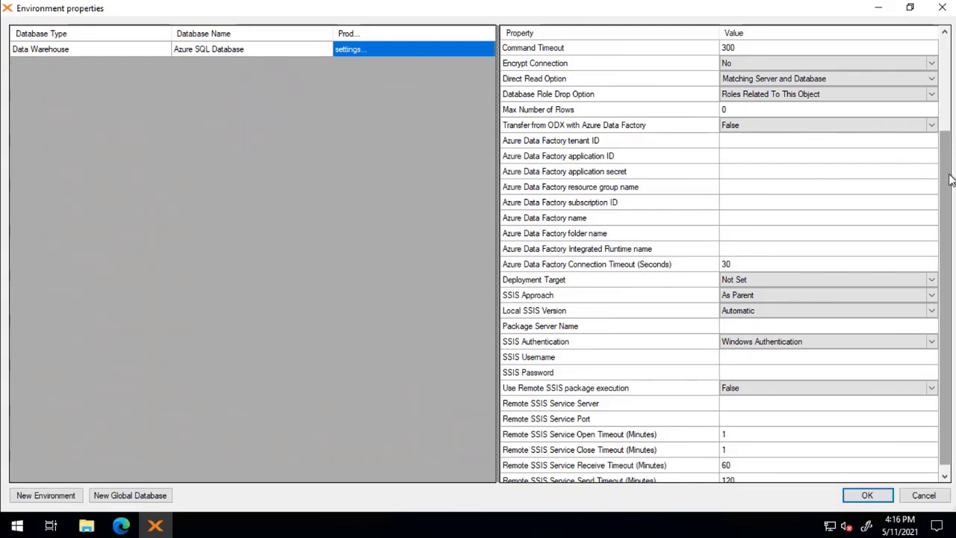
pyautogui.click(917, 124)
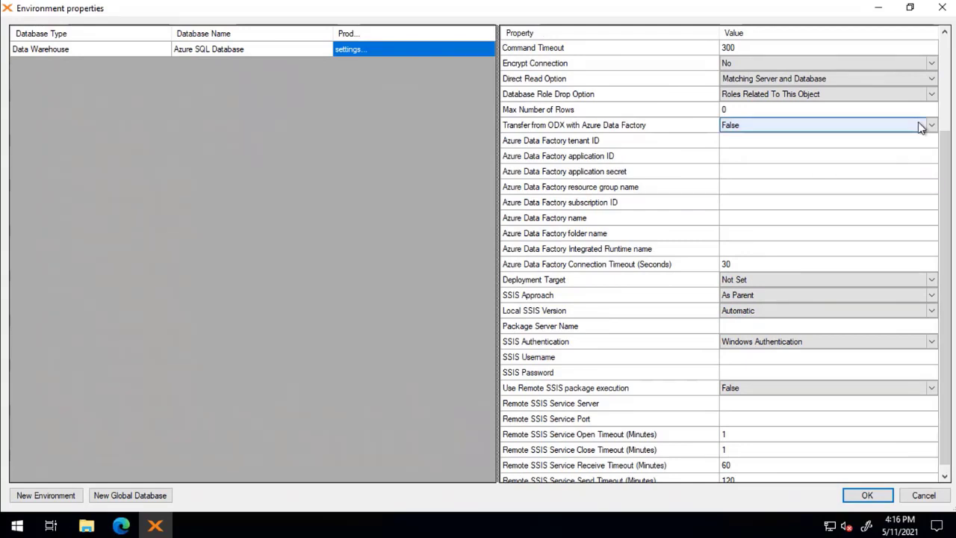
pyautogui.click(868, 127)
pyautogui.click(742, 139)
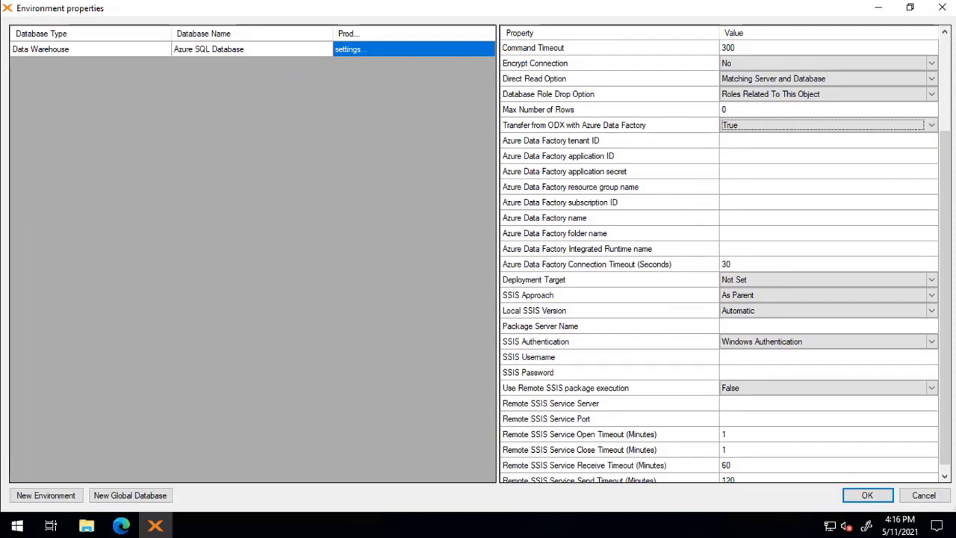
# - Paste the Data Factory tenant ID, application ID and application secret
pyautogui.click(800, 140)
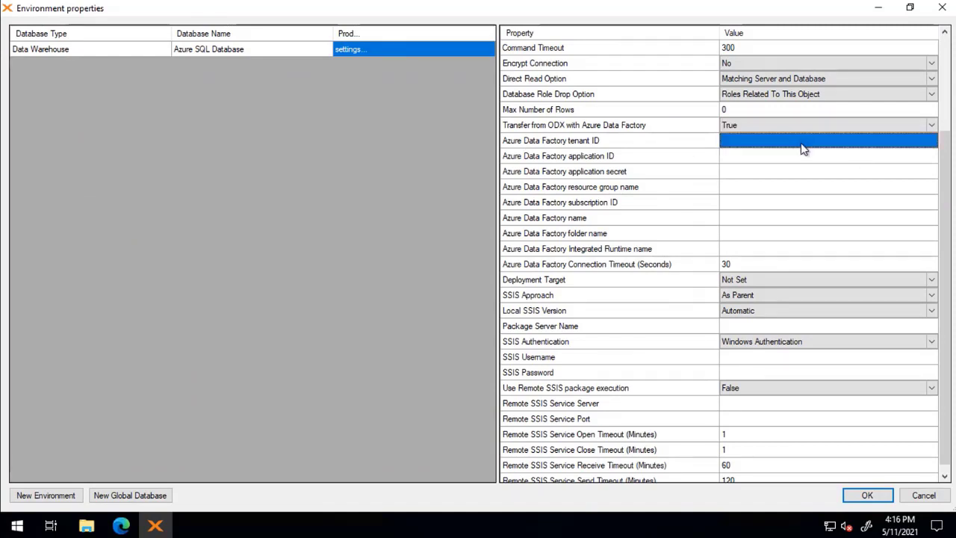
pyautogui.write('622a5df4-dce6-4c80-8930-8e29b9e77ec7')
pyautogui.press('Tab')
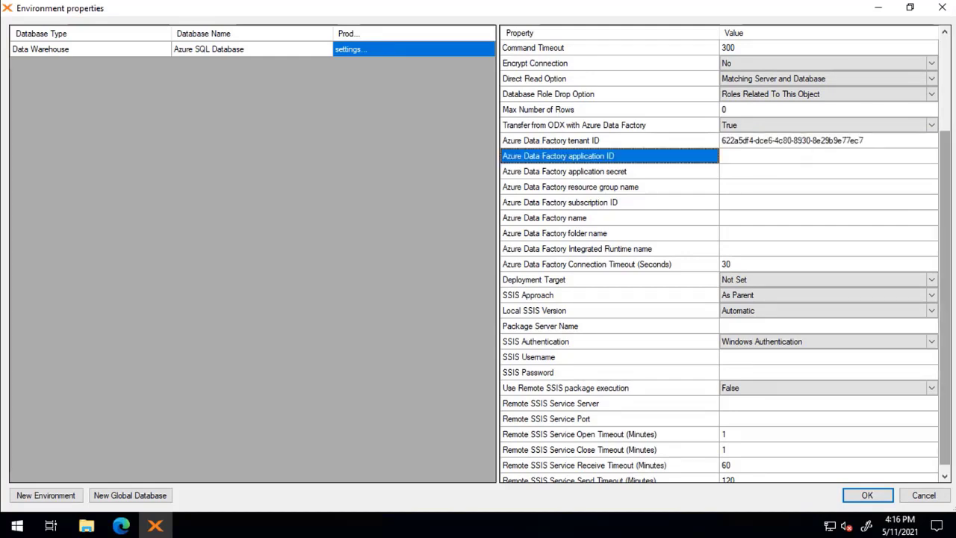
pyautogui.press('Tab')
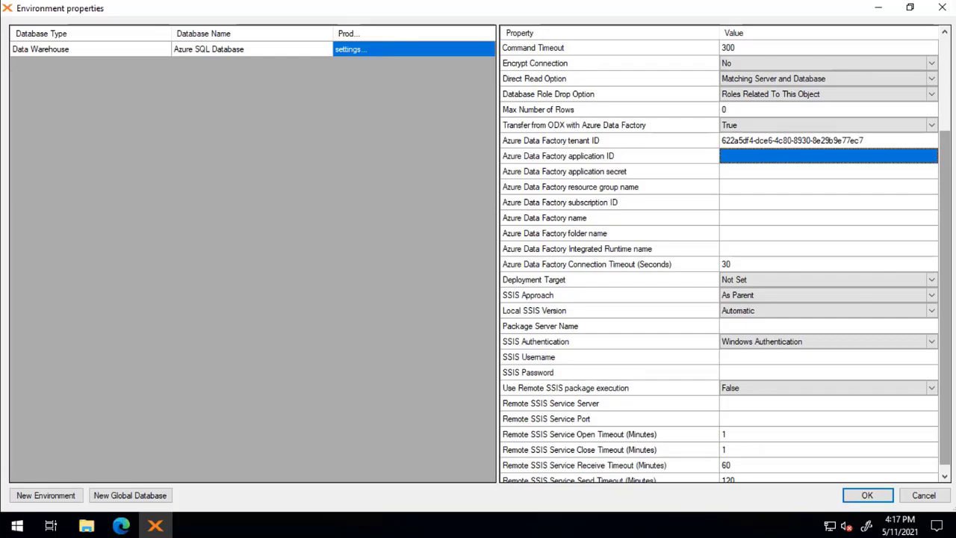
pyautogui.click(745, 155)
pyautogui.write('ac3dd049-8b9b-4be9-bb2c-8d646040c271')
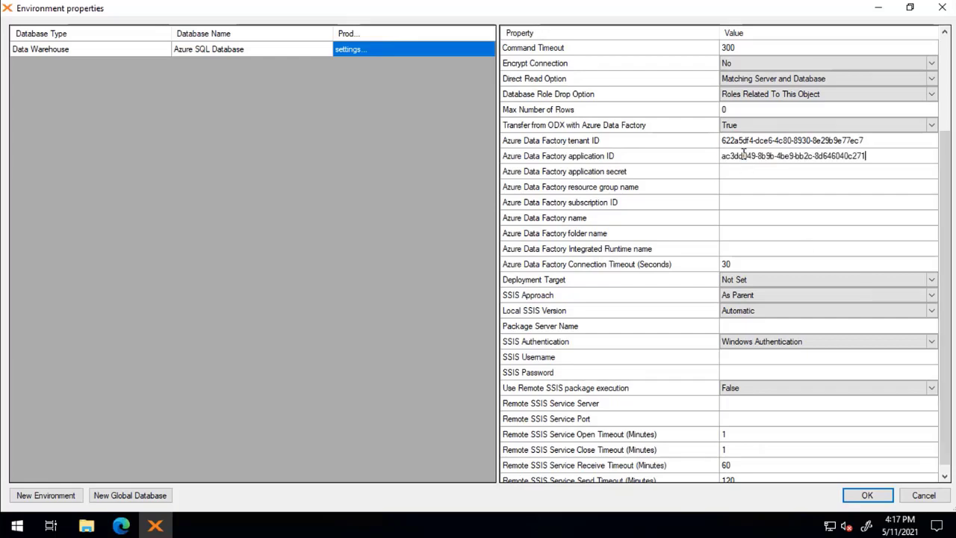
pyautogui.click(791, 173)
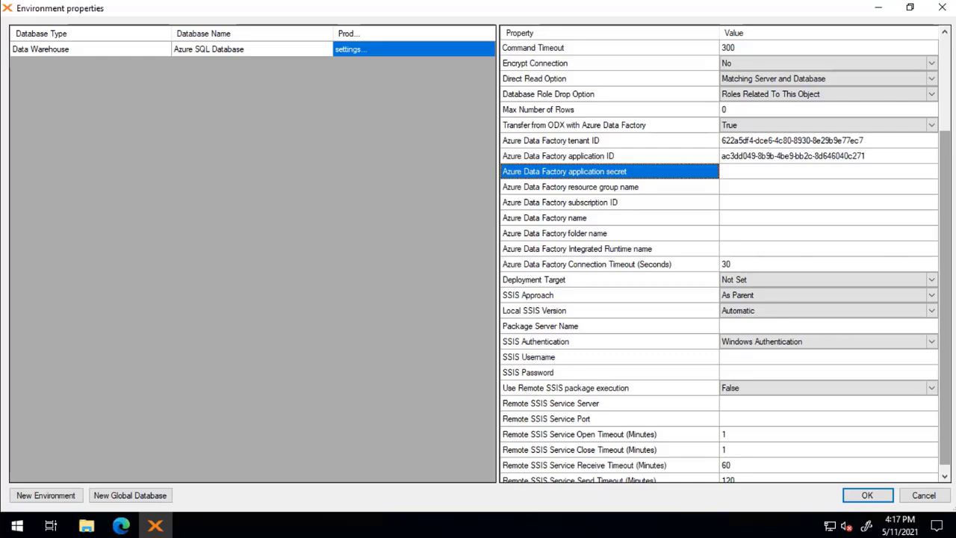
pyautogui.click(794, 172)
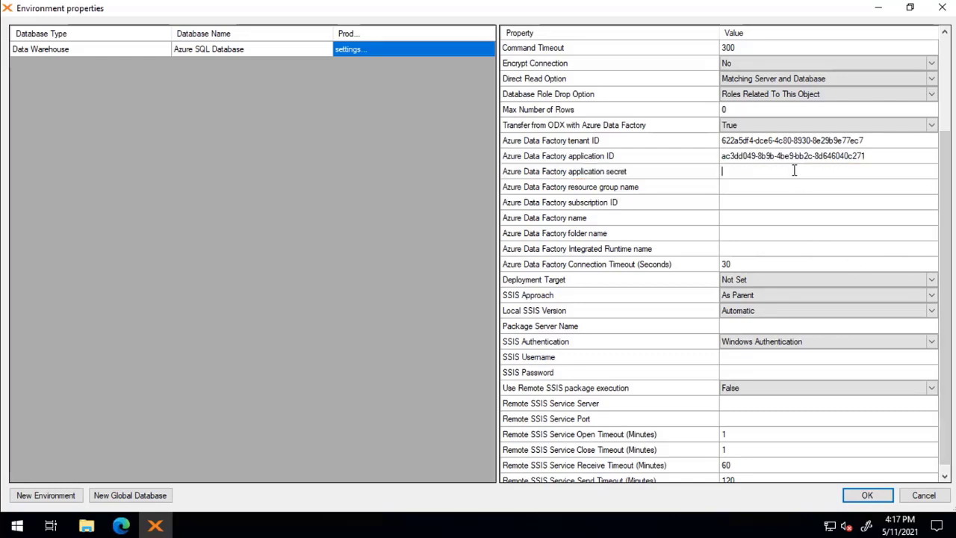
pyautogui.hotkey('ctrl', 'v')
pyautogui.press('Down')
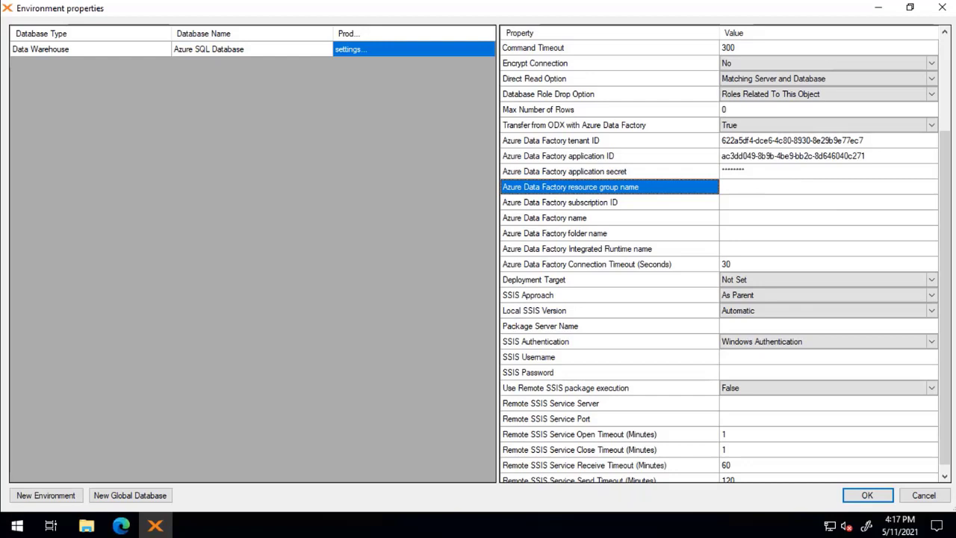
# - Enter resource group TXTuesdays1 and paste the subscription ID
pyautogui.click(746, 187)
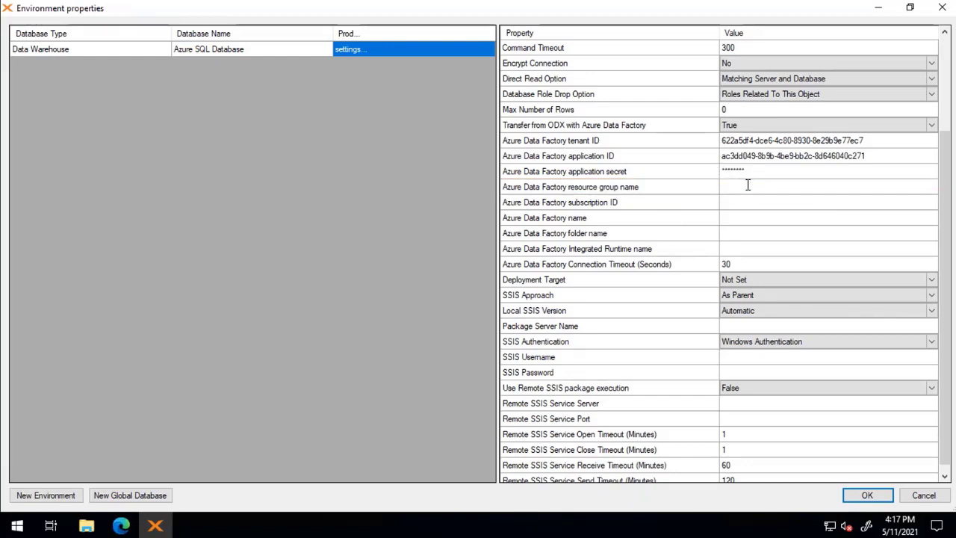
pyautogui.write('TXTuesdays1')
pyautogui.press('Down')
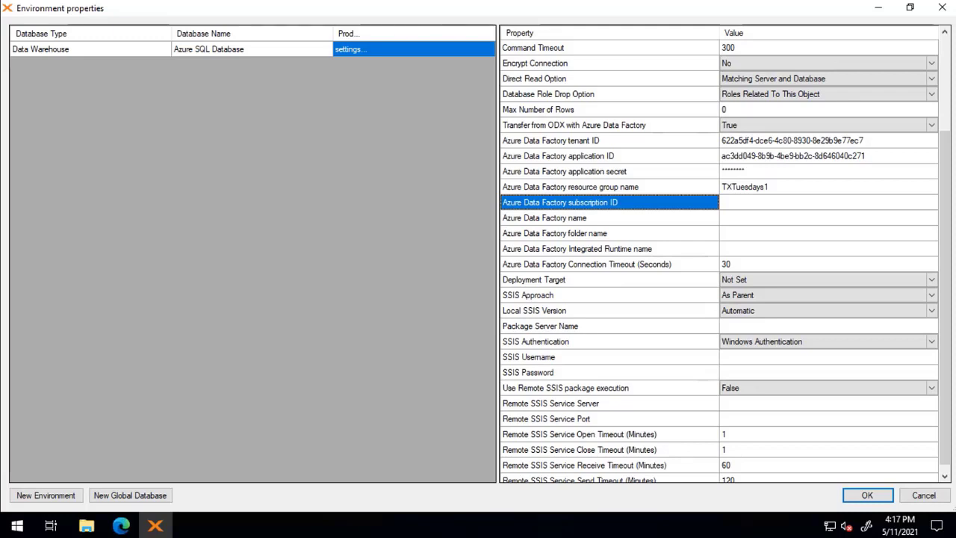
pyautogui.click(742, 203)
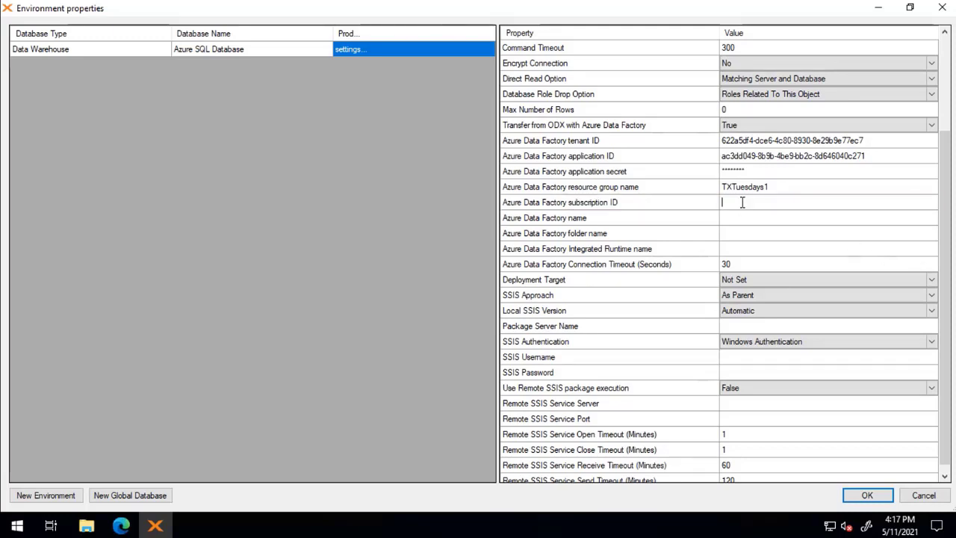
pyautogui.write('3594c325-91bb-40bb-818f-d5cc3155a945')
pyautogui.press('Tab')
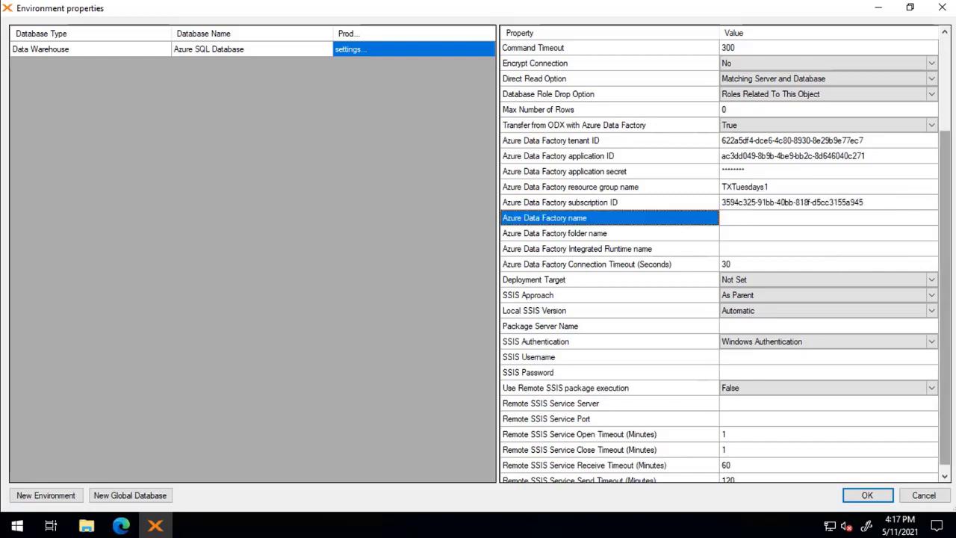
# - Set the Data Factory name to txtuesADF and the folder name to ODX->MDW
pyautogui.click(726, 212)
pyautogui.click(743, 214)
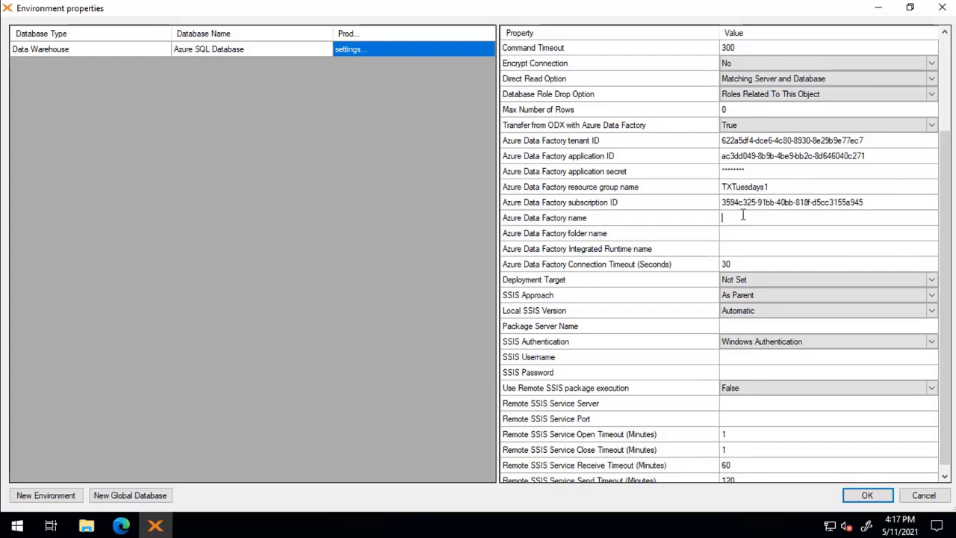
pyautogui.write('txtuesADF')
pyautogui.press('Tab')
pyautogui.click(761, 238)
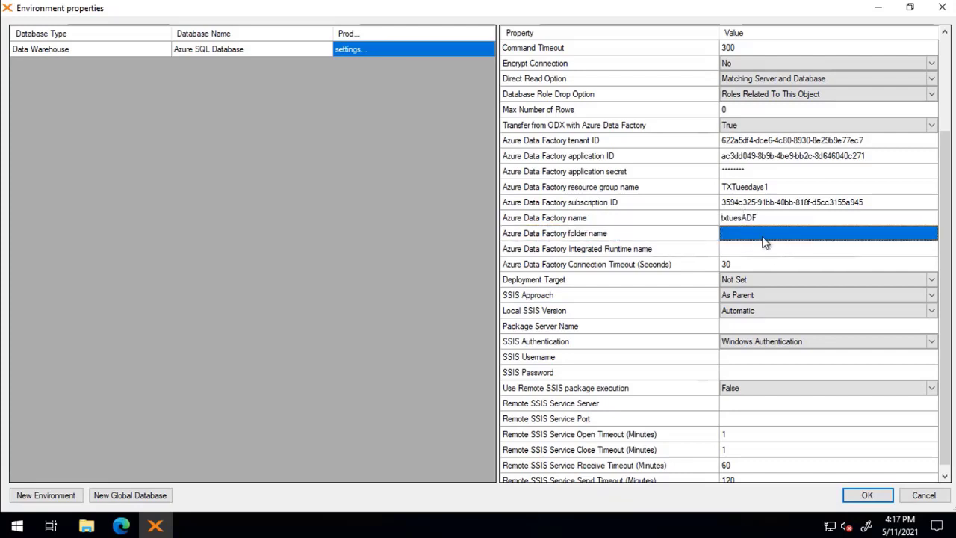
pyautogui.click(761, 235)
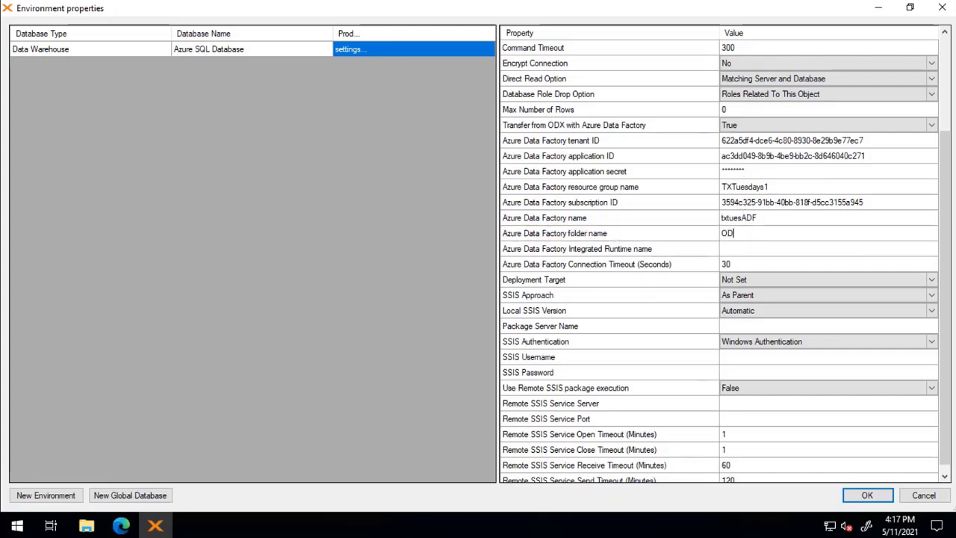
pyautogui.write('ODX->MDW')
pyautogui.click(762, 252)
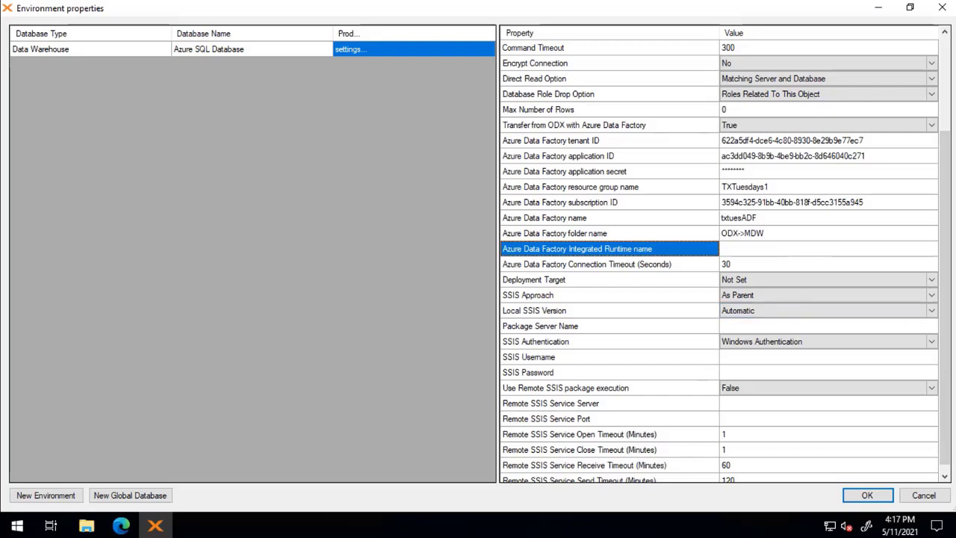
pyautogui.moveTo(945, 266); pyautogui.dragTo(943, 173)
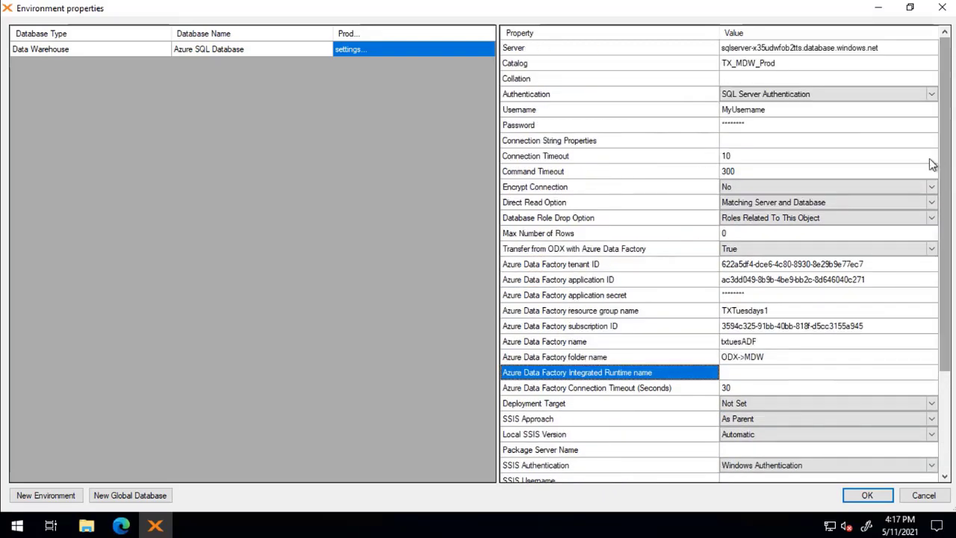
# - Create the TX_MDW_Prod database from the Prod environment's settings cell
pyautogui.rightClick(361, 50)
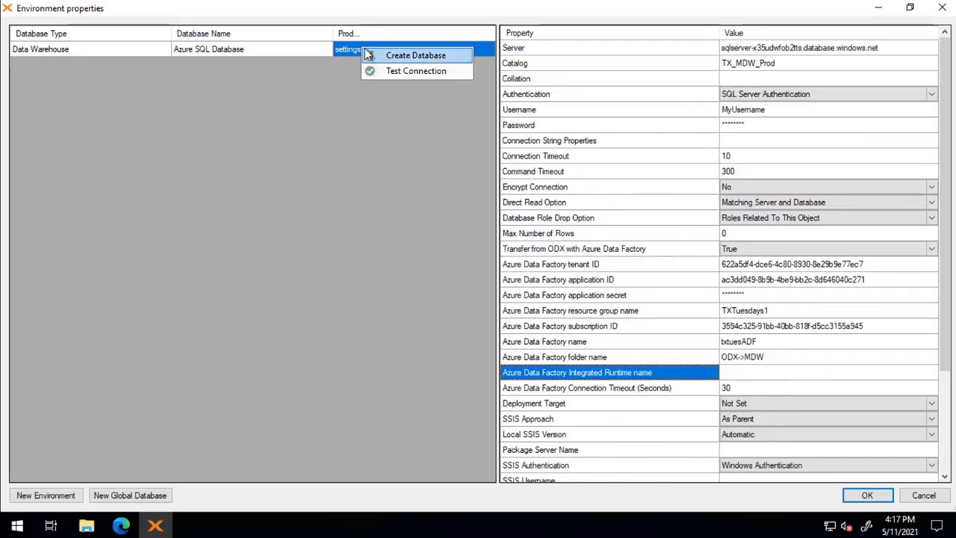
pyautogui.click(408, 56)
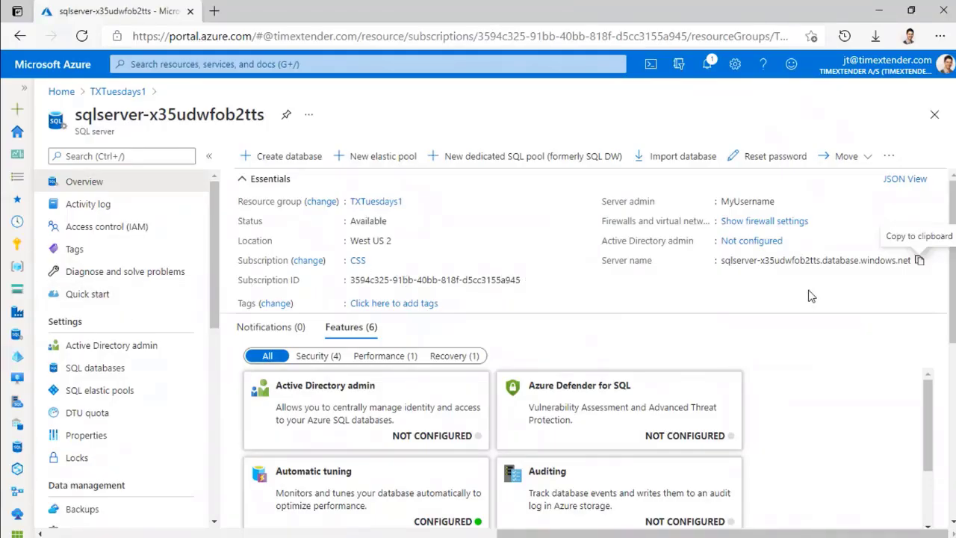
# - Open the server's SQL databases list and refresh it until TX_MDW_Prod shows Online
pyautogui.scroll(-1, 813, 296)
pyautogui.scroll(-2, 806, 335)
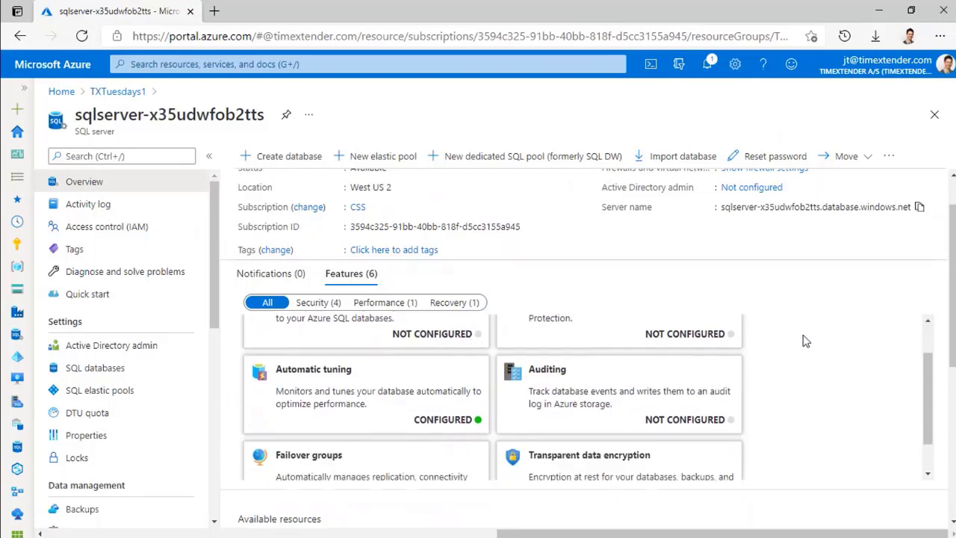
pyautogui.click(90, 369)
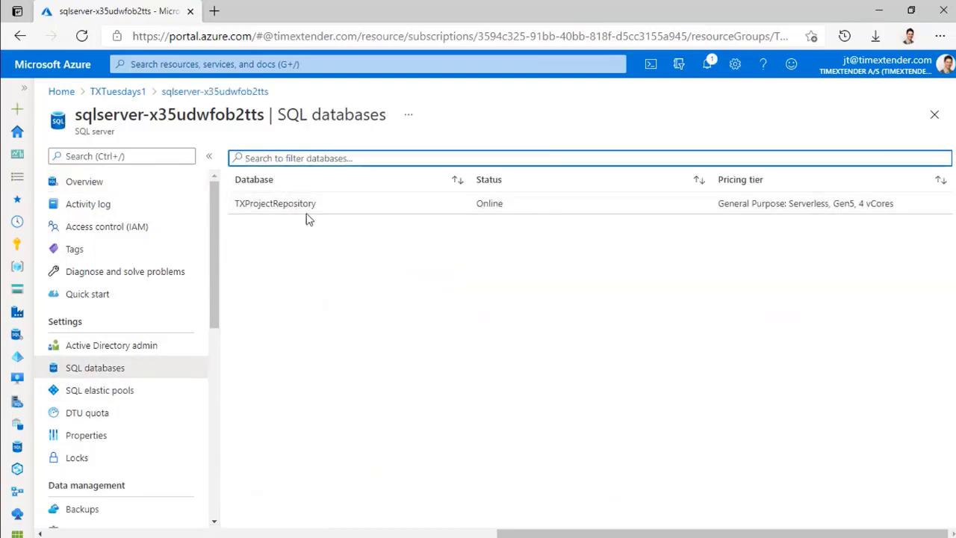
pyautogui.click(112, 183)
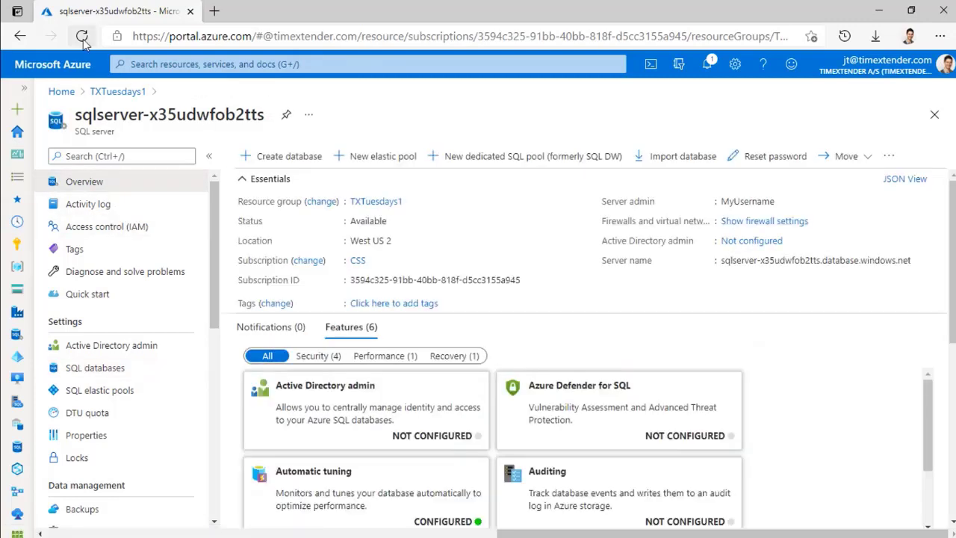
pyautogui.click(83, 39)
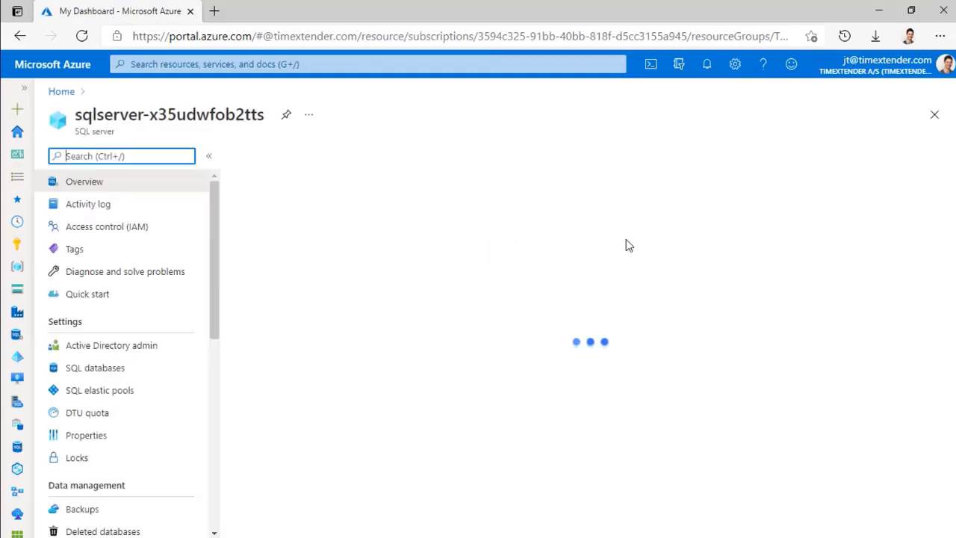
pyautogui.scroll(-3, 627, 236)
pyautogui.scroll(-2, 627, 237)
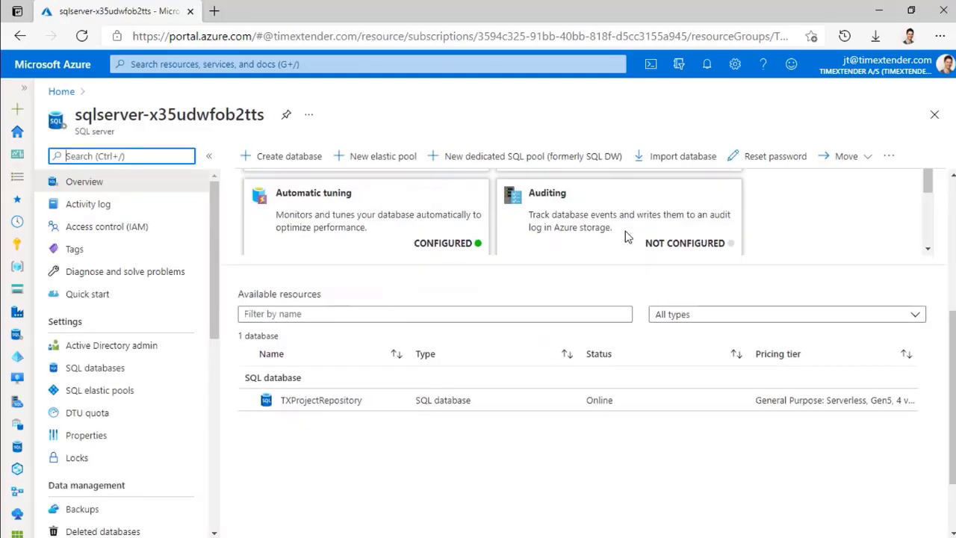
pyautogui.scroll(5, 623, 239)
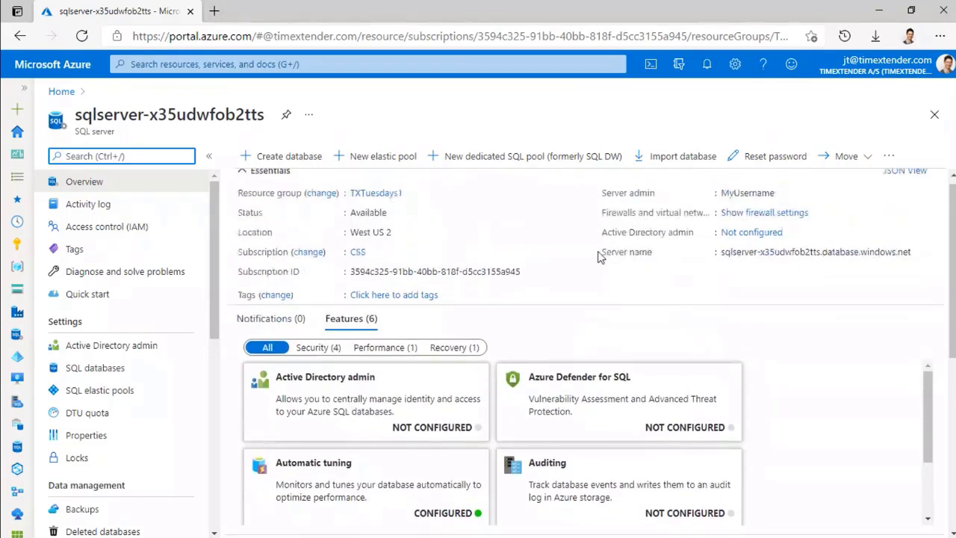
pyautogui.click(53, 367)
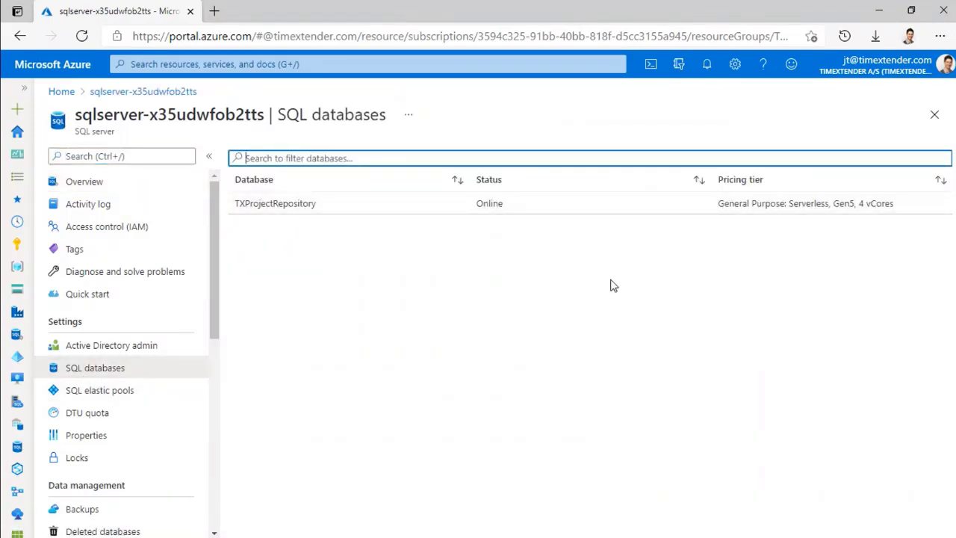
pyautogui.click(82, 36)
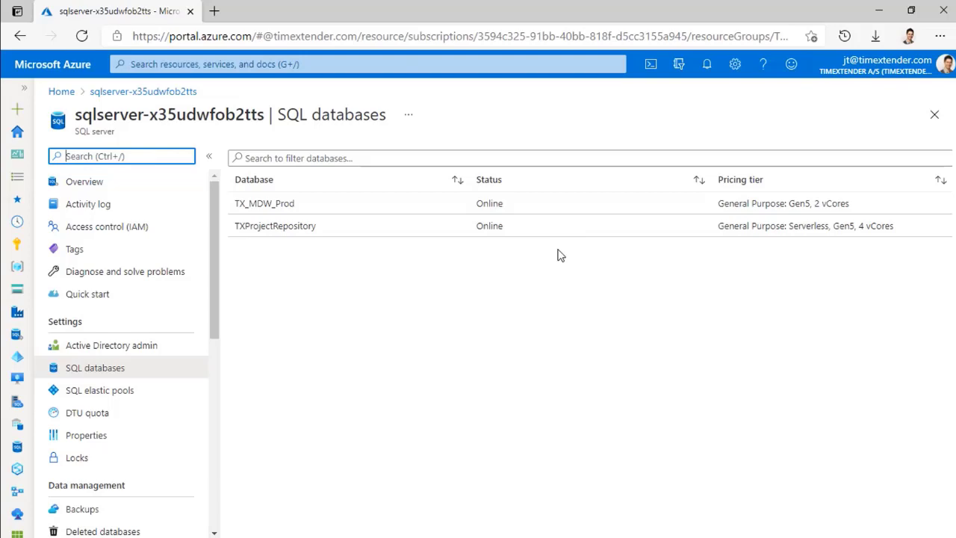
pyautogui.click(878, 10)
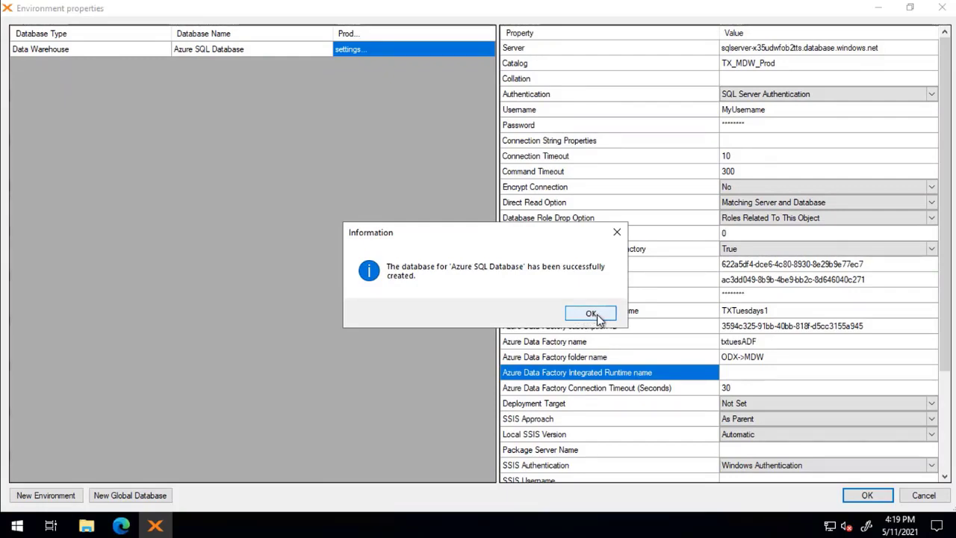
# - Dismiss the database-created message and close Environment properties with OK
pyautogui.click(594, 317)
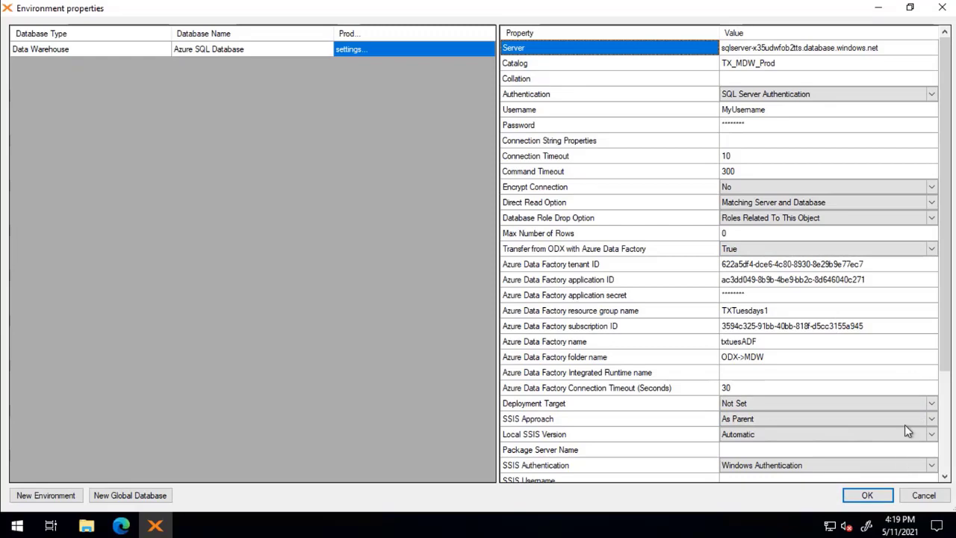
pyautogui.click(867, 495)
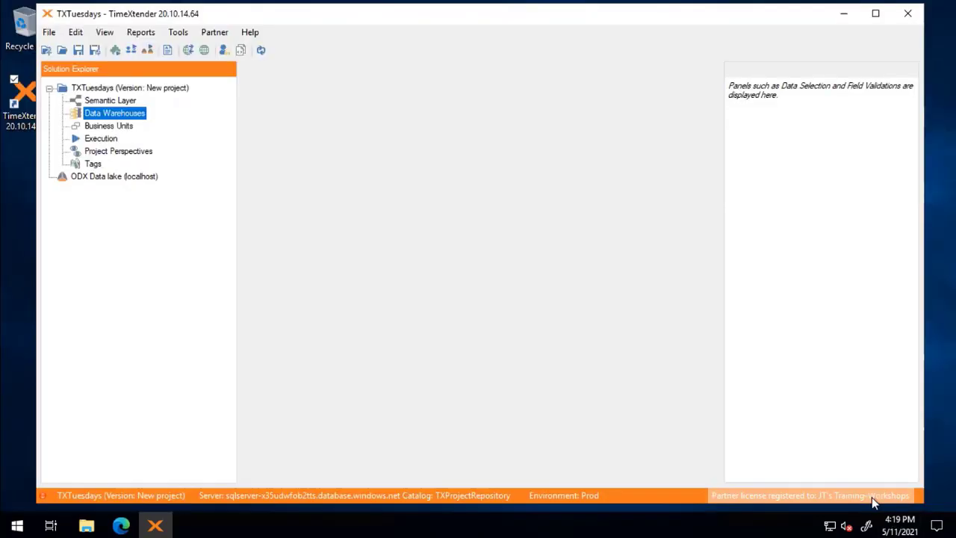
pyautogui.rightClick(135, 90)
pyautogui.click(183, 128)
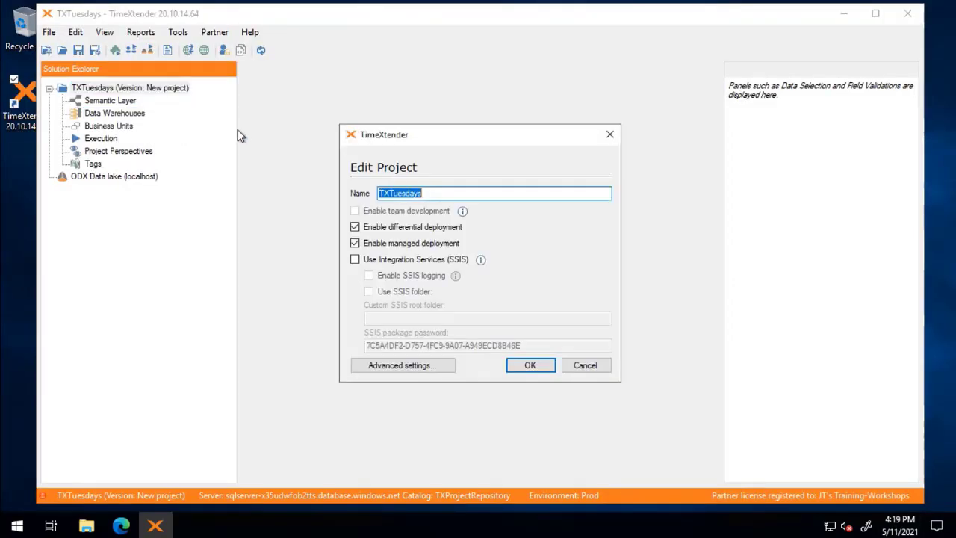
pyautogui.click(398, 369)
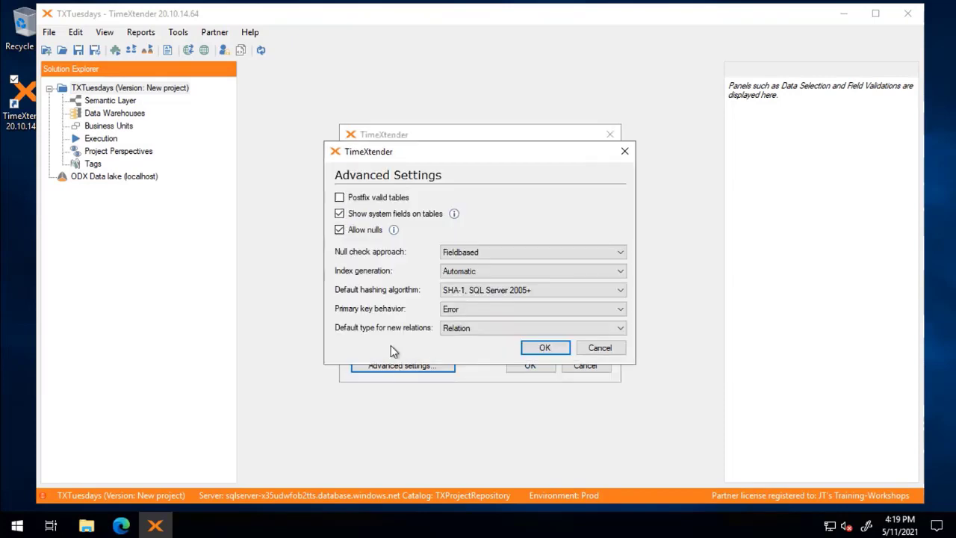
pyautogui.click(598, 291)
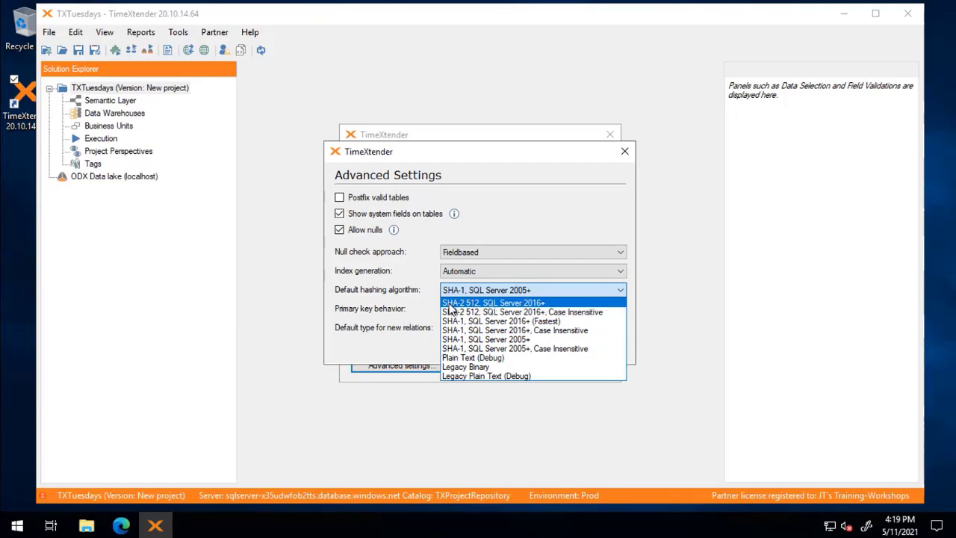
pyautogui.click(425, 296)
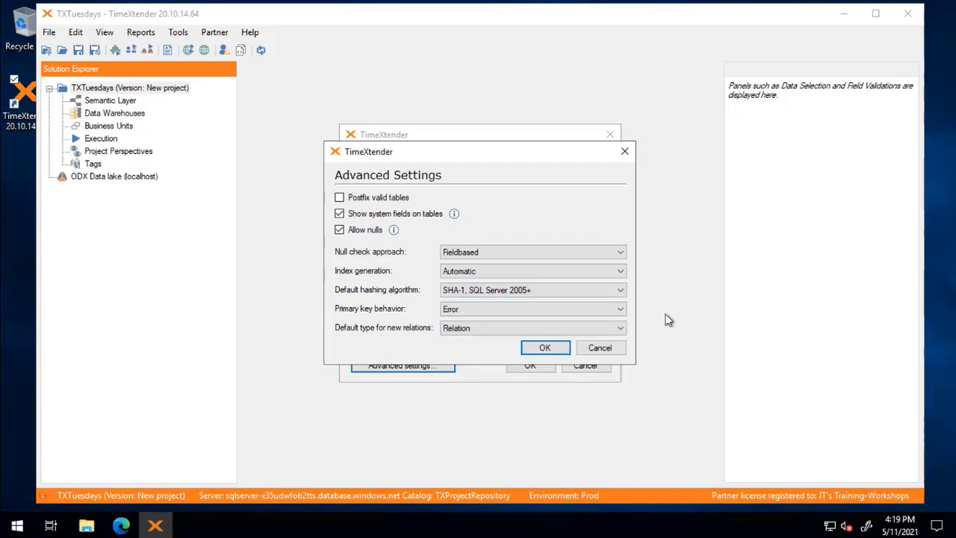
pyautogui.click(606, 351)
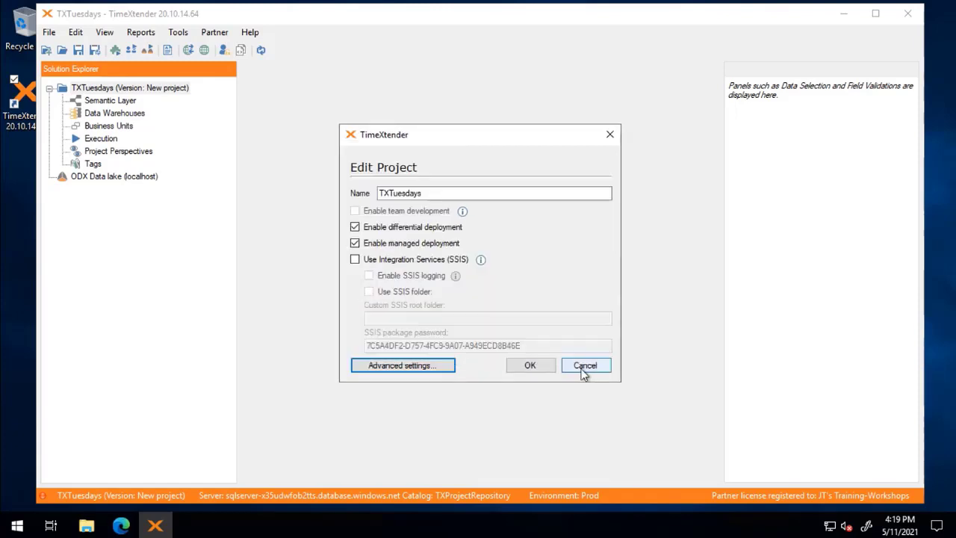
pyautogui.click(530, 365)
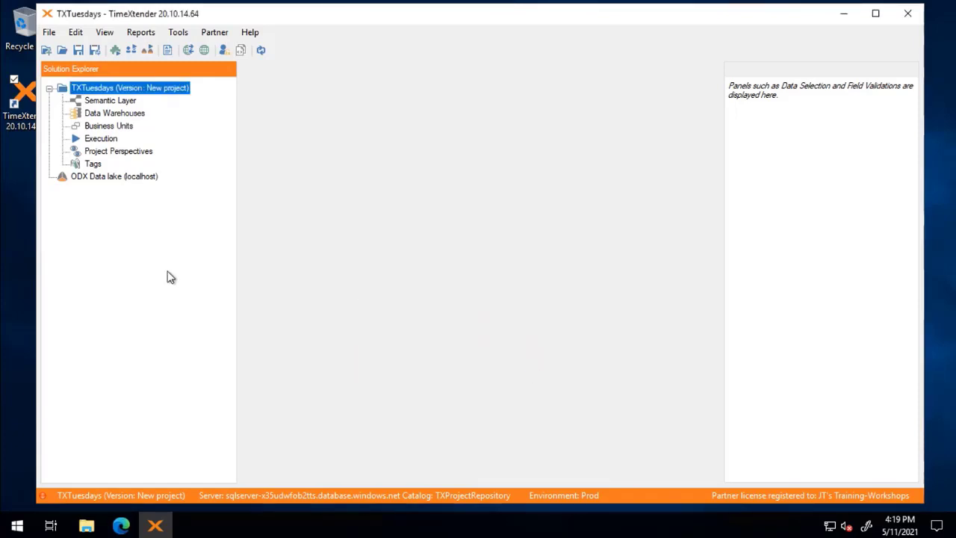
pyautogui.hotkey('alt', 'Tab')
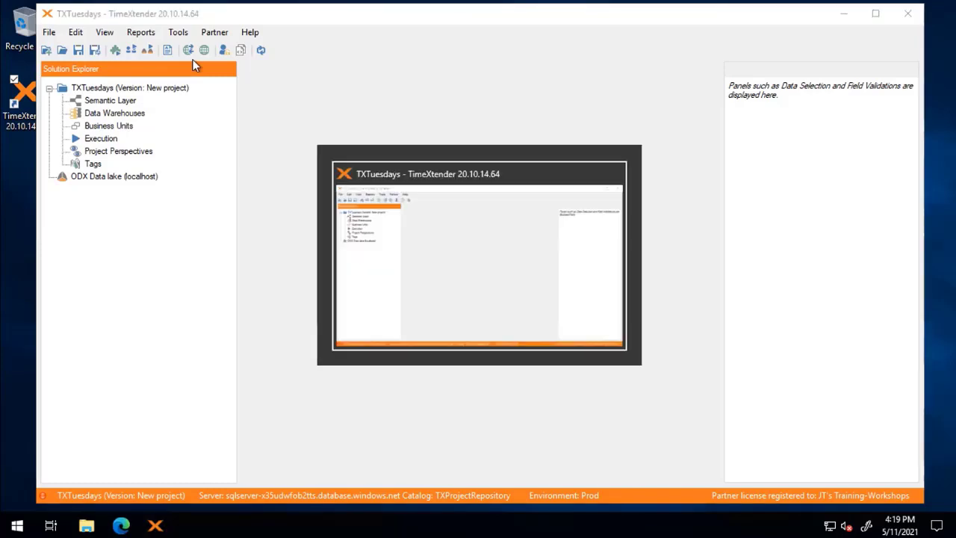
# - Open the TX_MDW_Prod database's Compute + storage settings
pyautogui.click(519, 264)
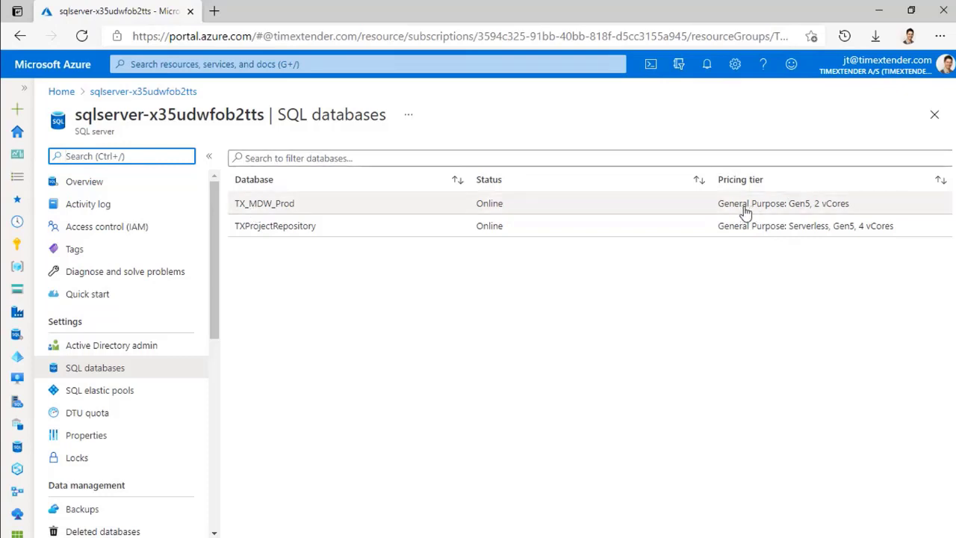
pyautogui.click(256, 207)
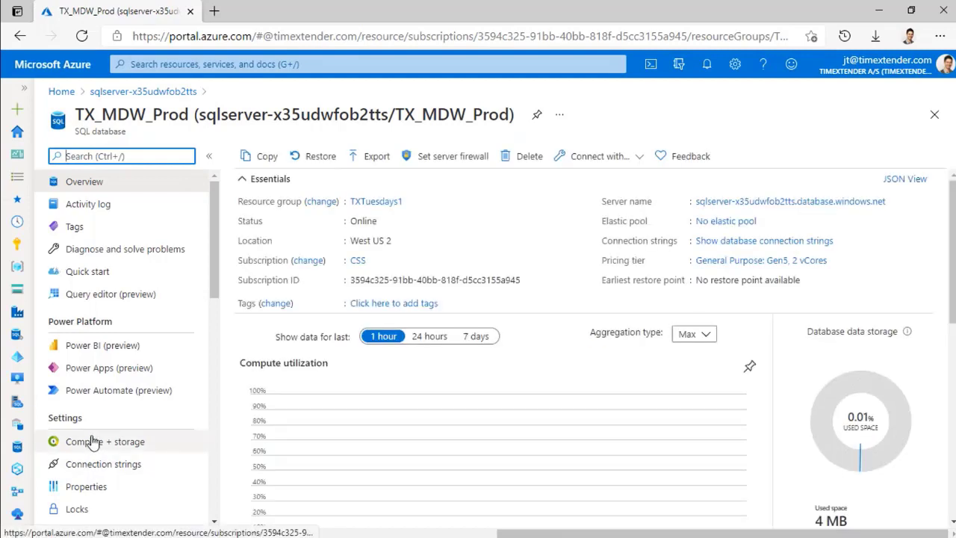
pyautogui.click(128, 446)
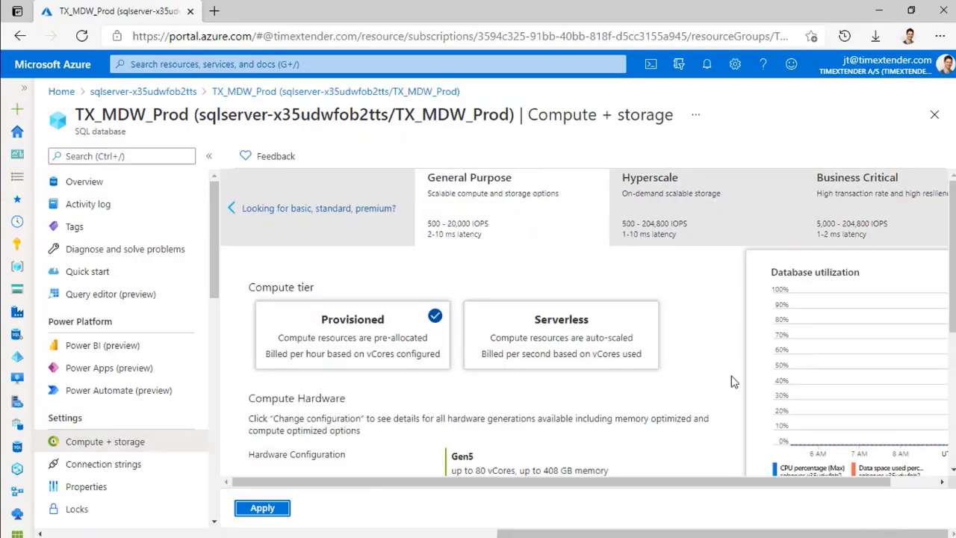
# - Select the Serverless compute tier, Gen5 up to 40 vCores
pyautogui.scroll(-1, 733, 381)
pyautogui.scroll(1, 733, 381)
pyautogui.scroll(-3, 598, 212)
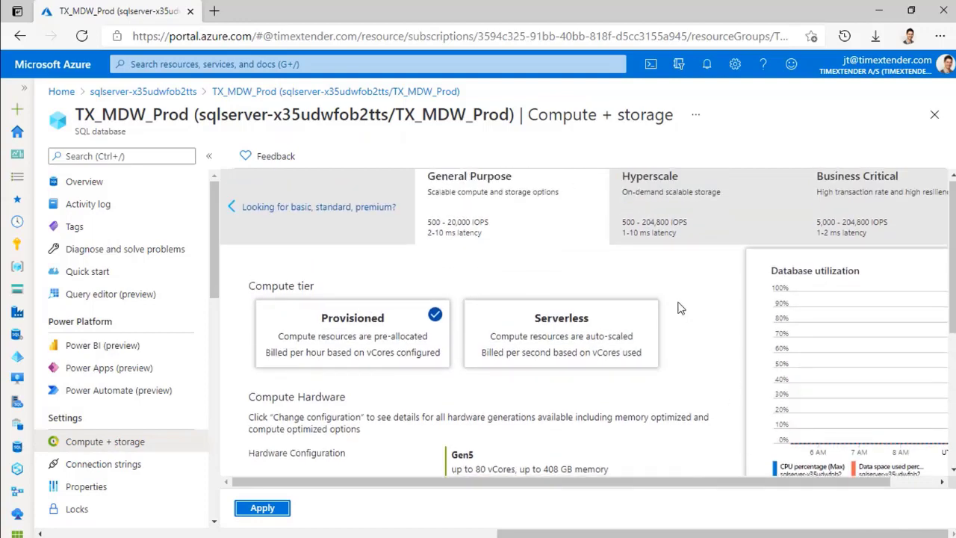
pyautogui.scroll(-1, 559, 330)
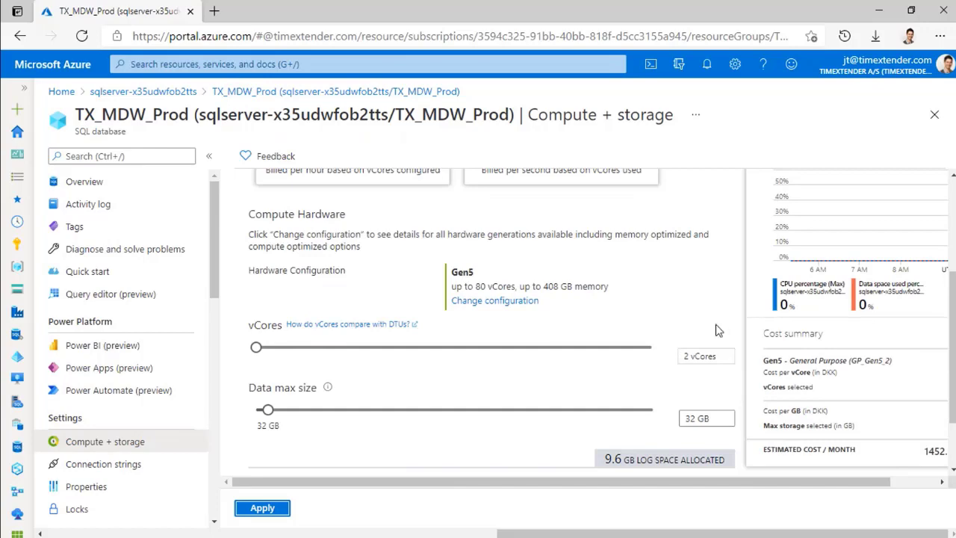
pyautogui.scroll(4, 687, 257)
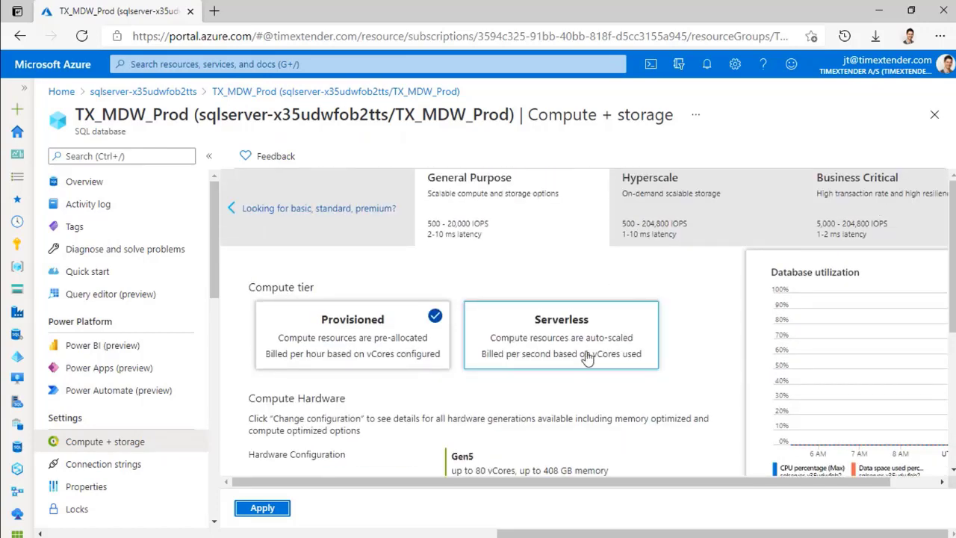
pyautogui.scroll(-1, 672, 351)
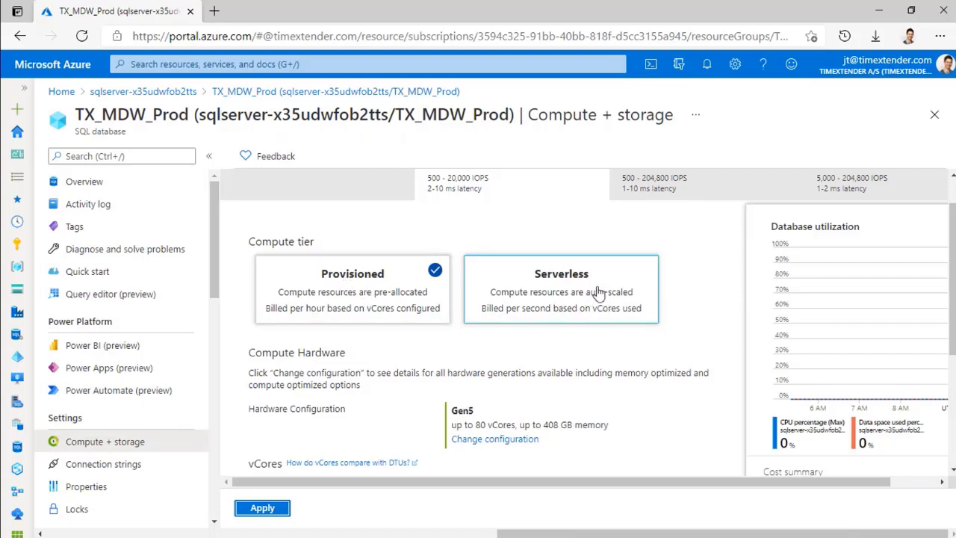
pyautogui.click(585, 306)
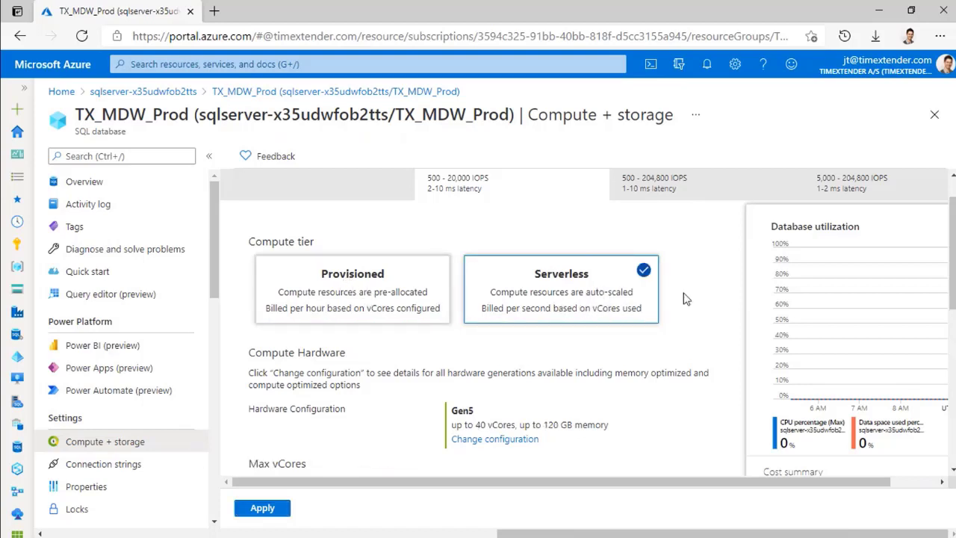
pyautogui.scroll(-5, 685, 299)
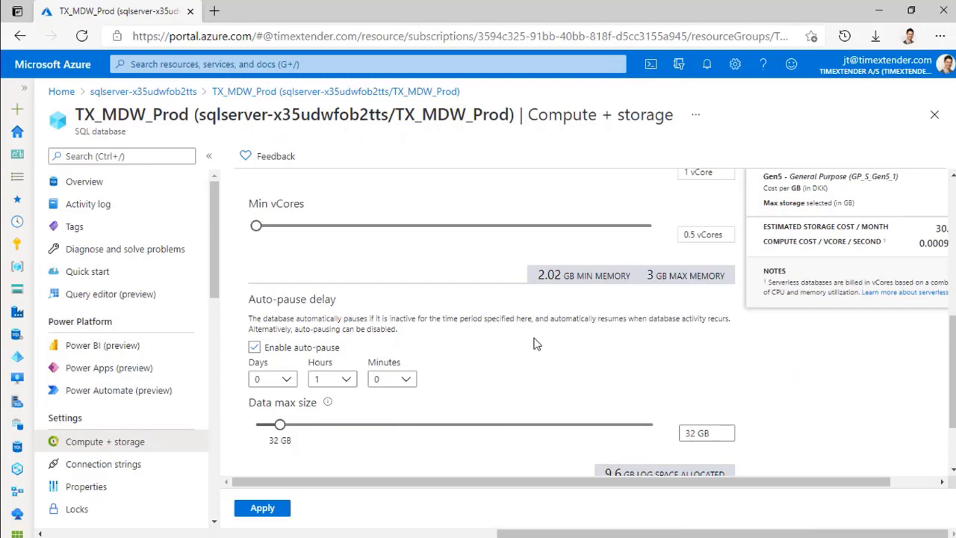
pyautogui.scroll(4, 558, 354)
pyautogui.scroll(-2, 559, 354)
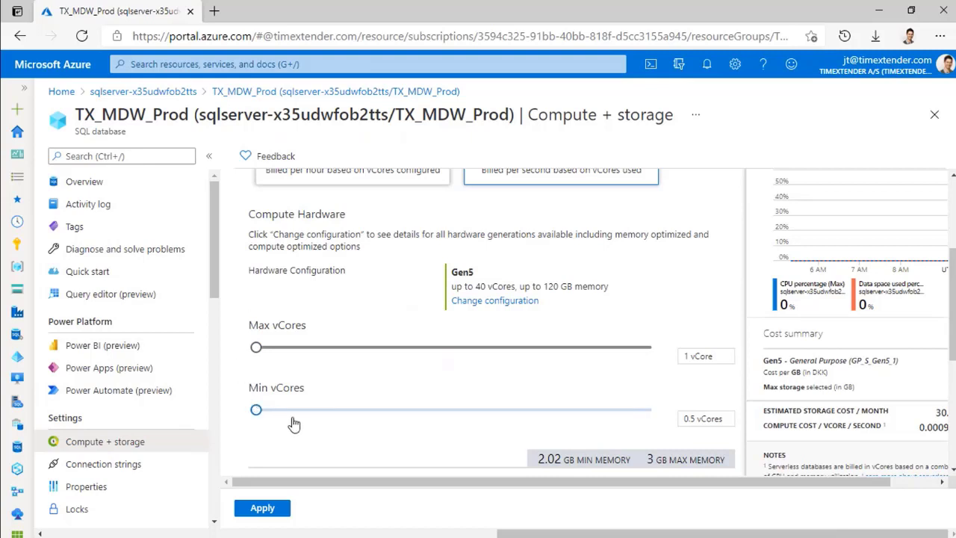
# - Set both Max and Min vCores to 10 and apply the serverless scaling
pyautogui.moveTo(256, 347); pyautogui.dragTo(408, 348)
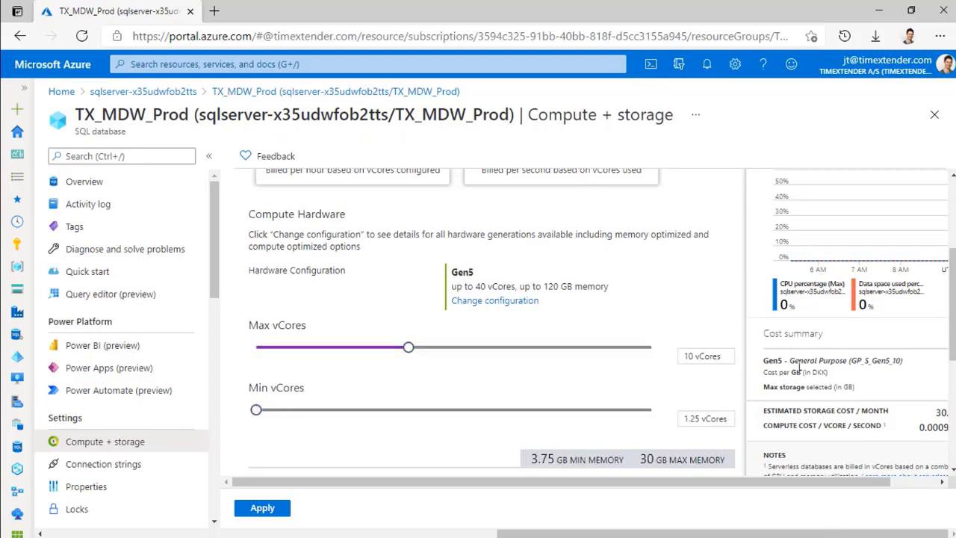
pyautogui.moveTo(256, 410); pyautogui.dragTo(662, 412)
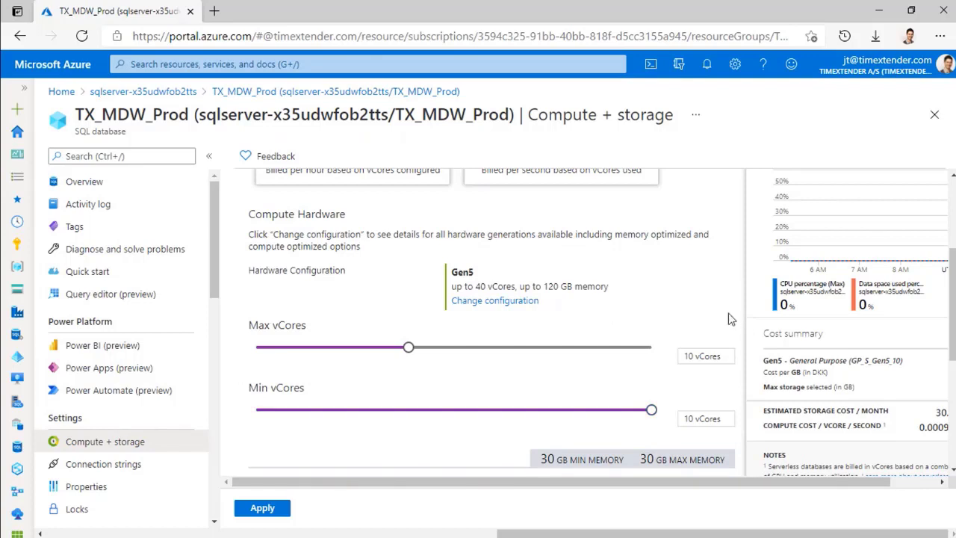
pyautogui.scroll(-1, 680, 353)
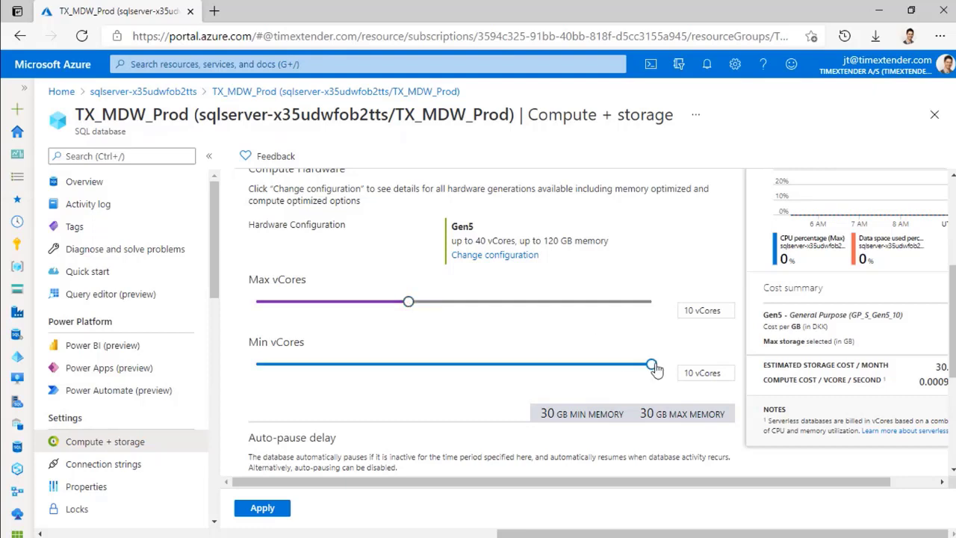
pyautogui.scroll(-3, 534, 333)
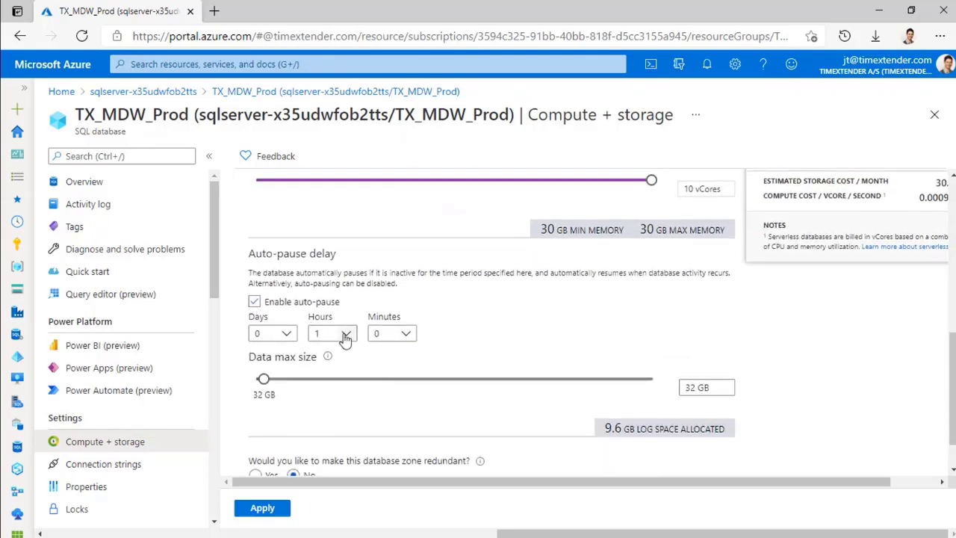
pyautogui.scroll(-1, 403, 299)
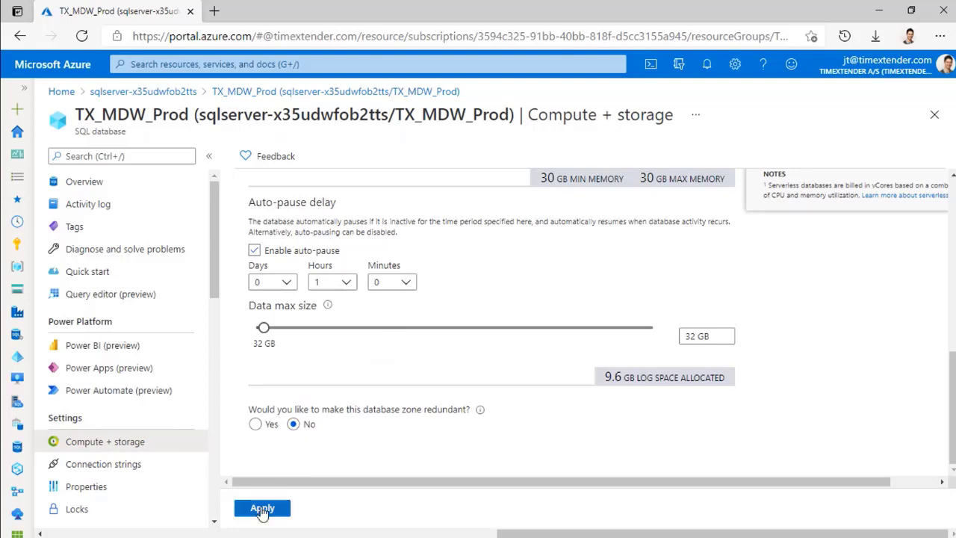
pyautogui.click(261, 508)
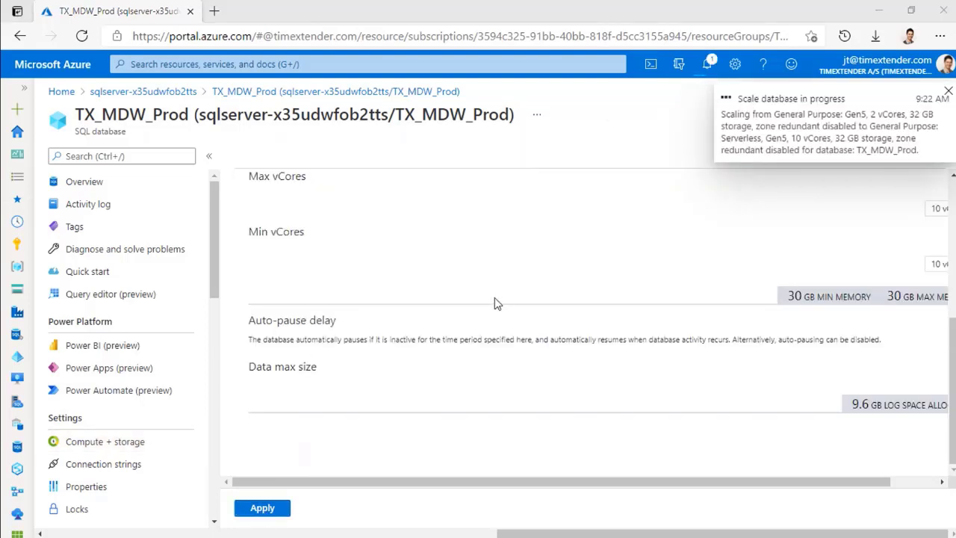
# - Give Prod's Azure SQL connection a 100 connection timeout and 3000 command timeout
pyautogui.hotkey('alt', 'Tab')
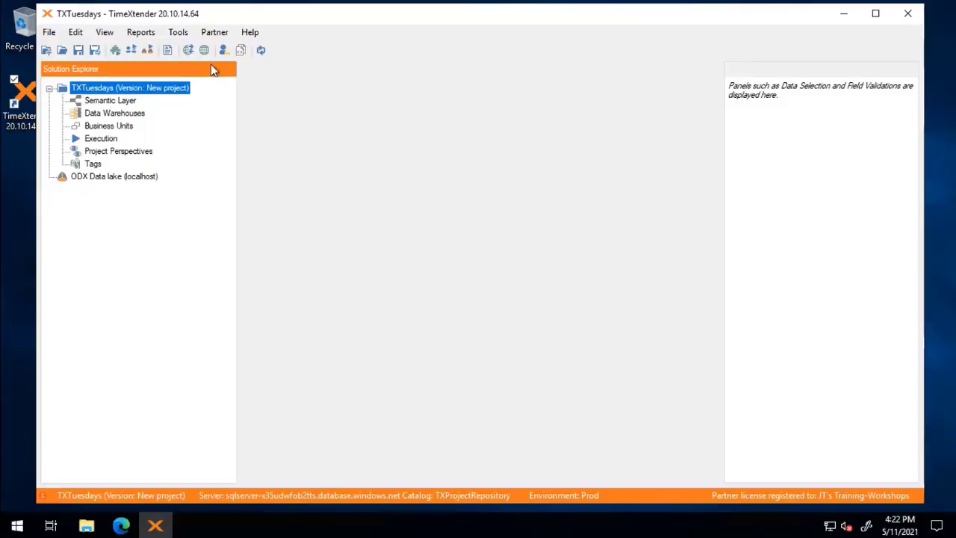
pyautogui.click(204, 50)
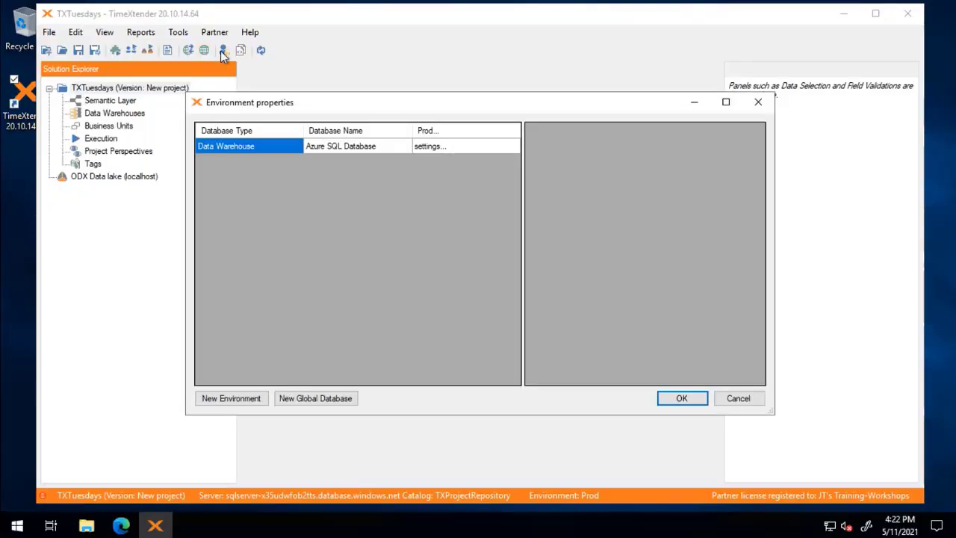
pyautogui.click(440, 146)
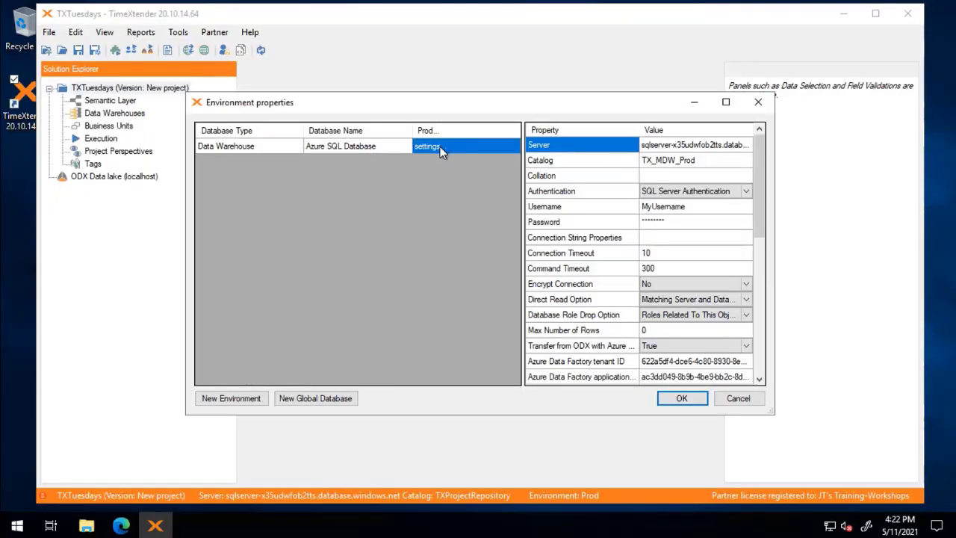
pyautogui.click(658, 255)
pyautogui.click(660, 254)
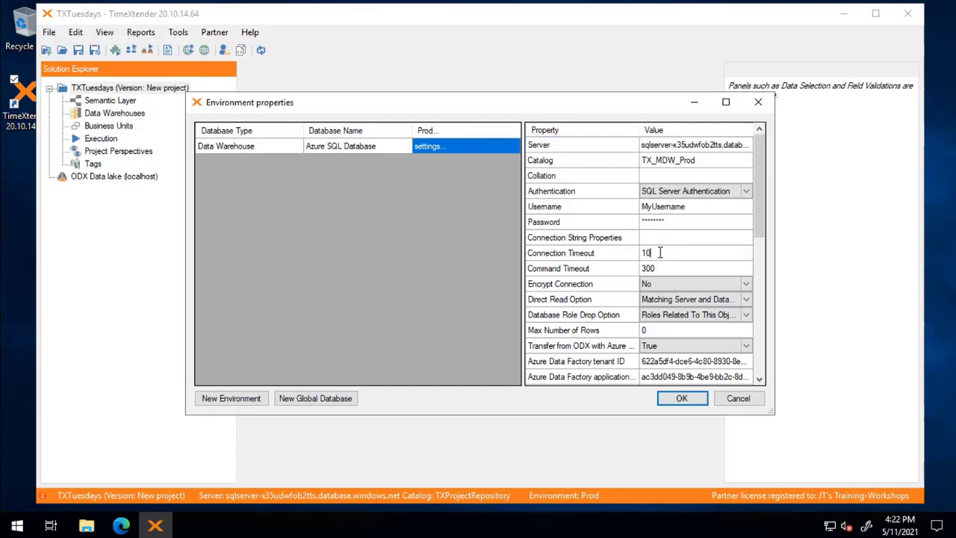
pyautogui.click(671, 269)
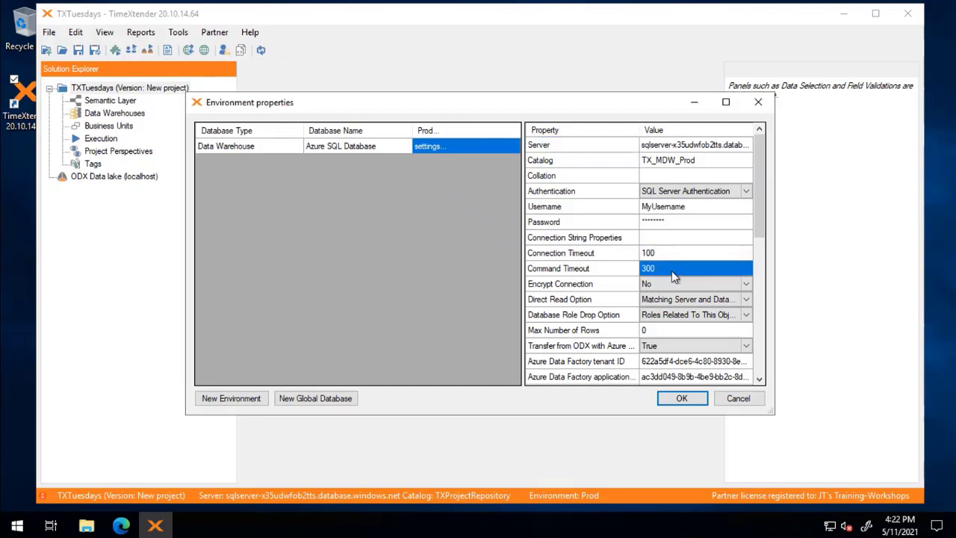
pyautogui.click(671, 269)
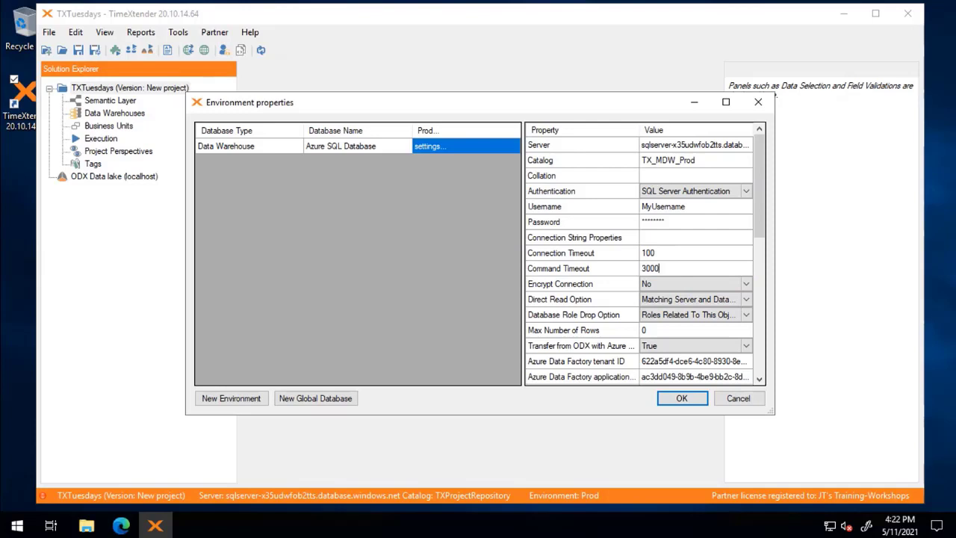
pyautogui.click(683, 399)
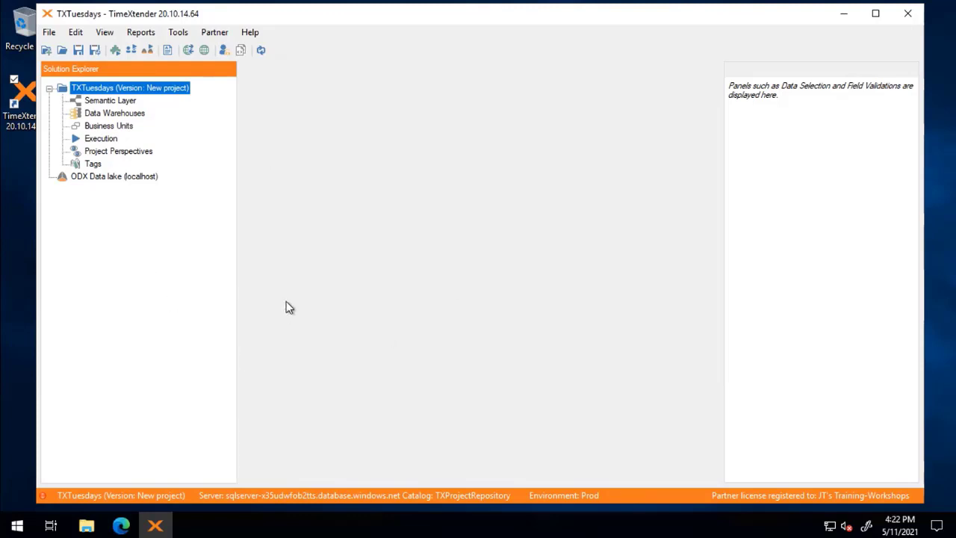
# - Add a data warehouse named MDW using the global Azure SQL Database
pyautogui.click(172, 333)
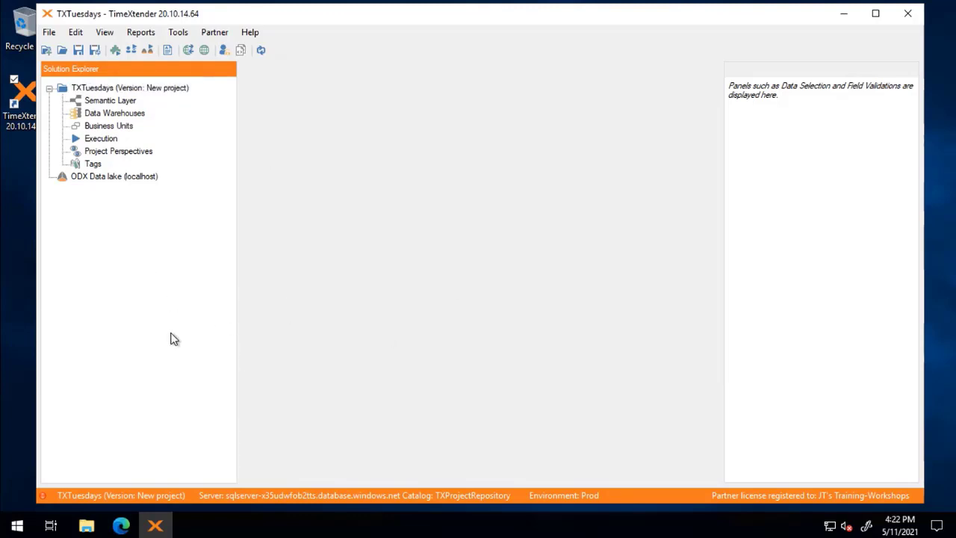
pyautogui.click(98, 116)
pyautogui.rightClick(108, 114)
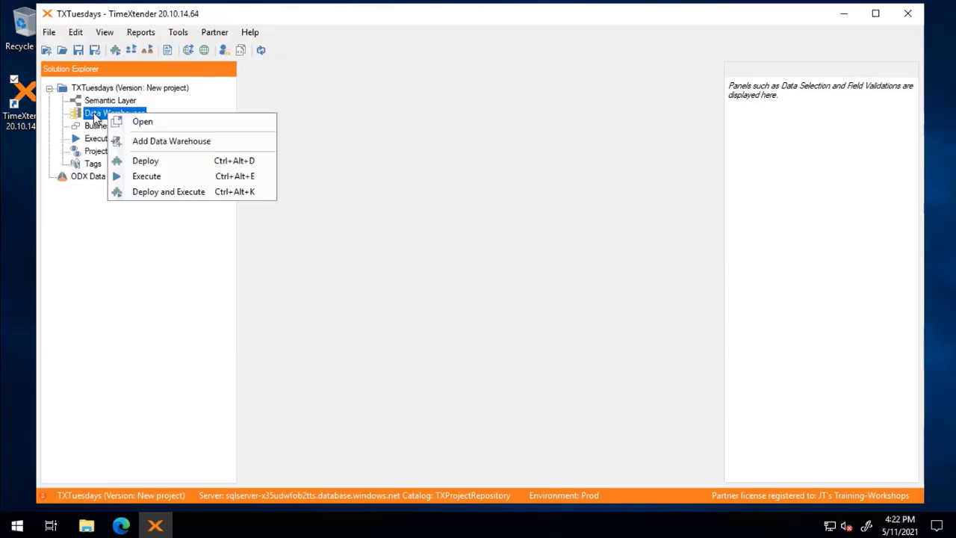
pyautogui.click(164, 141)
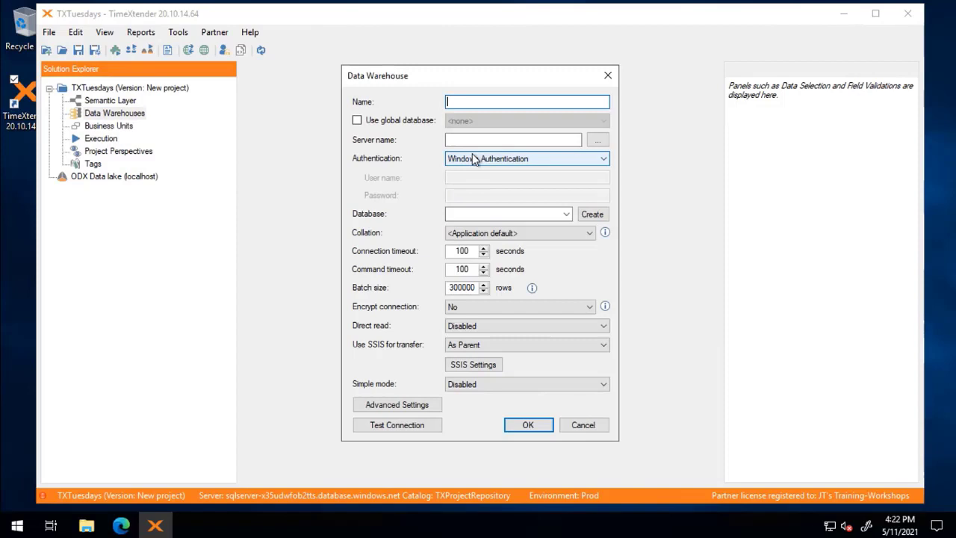
pyautogui.write('MDW')
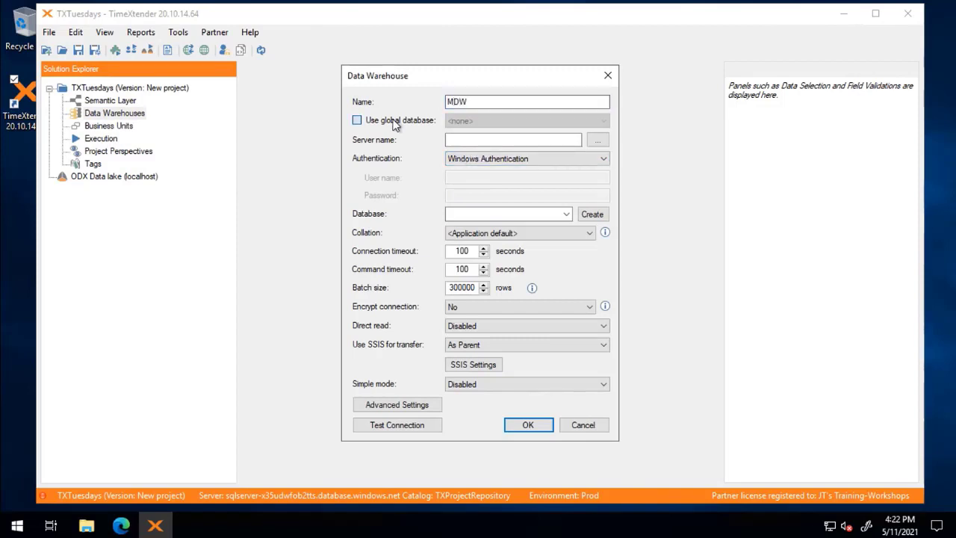
pyautogui.click(393, 120)
pyautogui.click(493, 120)
pyautogui.click(495, 143)
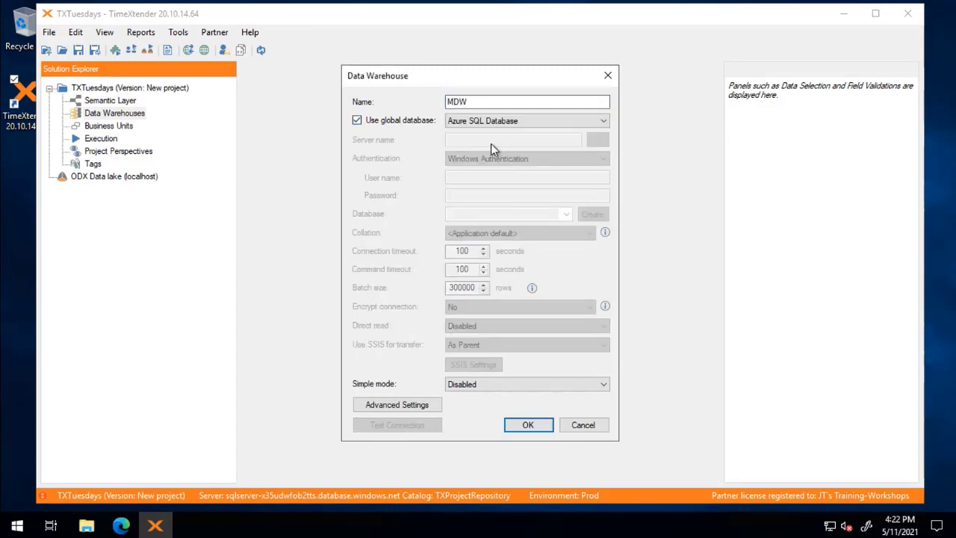
# - Confirm the MDW warehouse and add the dbo database schema
pyautogui.click(528, 425)
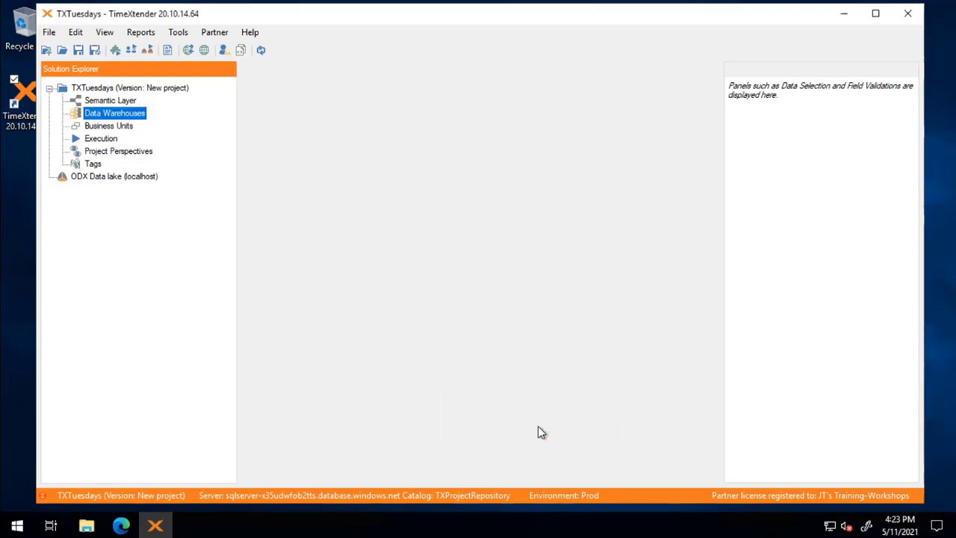
pyautogui.click(293, 114)
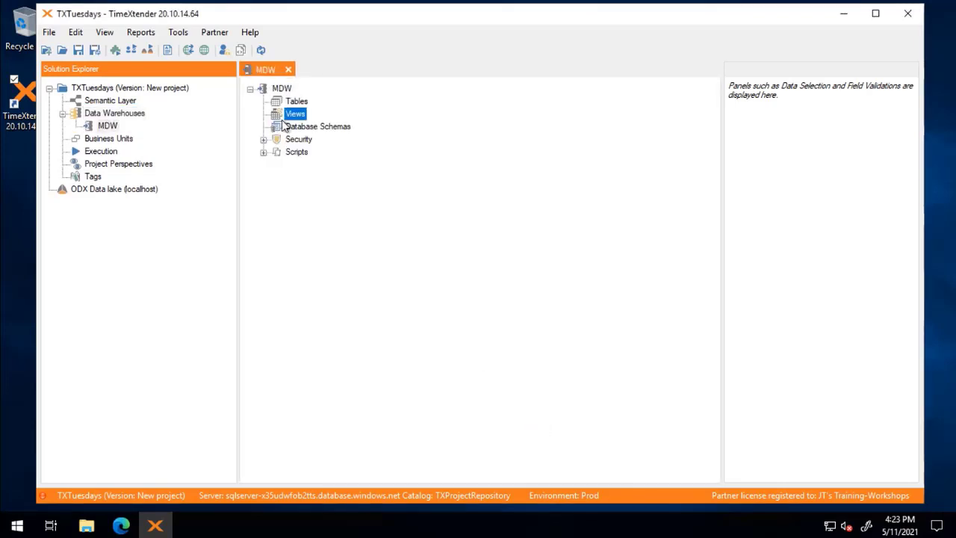
pyautogui.click(313, 128)
pyautogui.rightClick(315, 130)
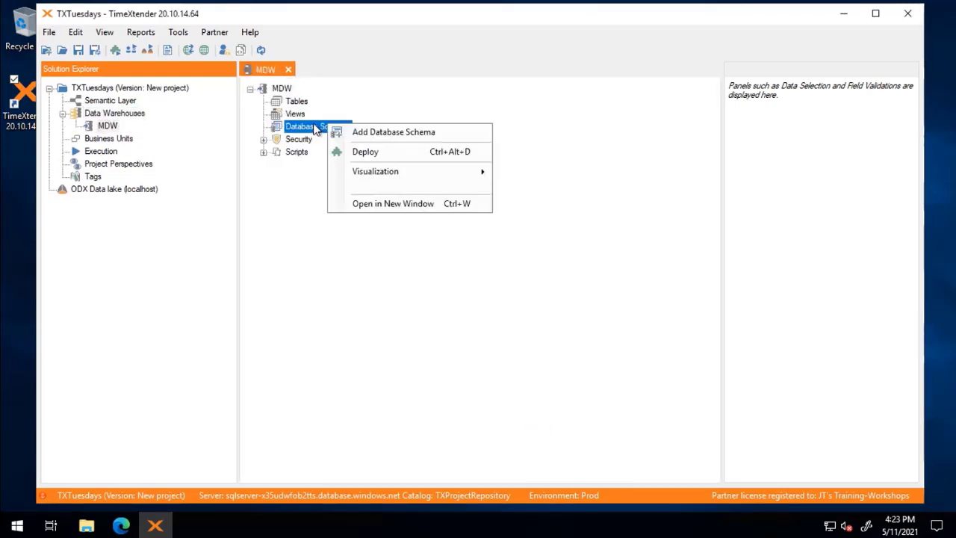
pyautogui.click(386, 140)
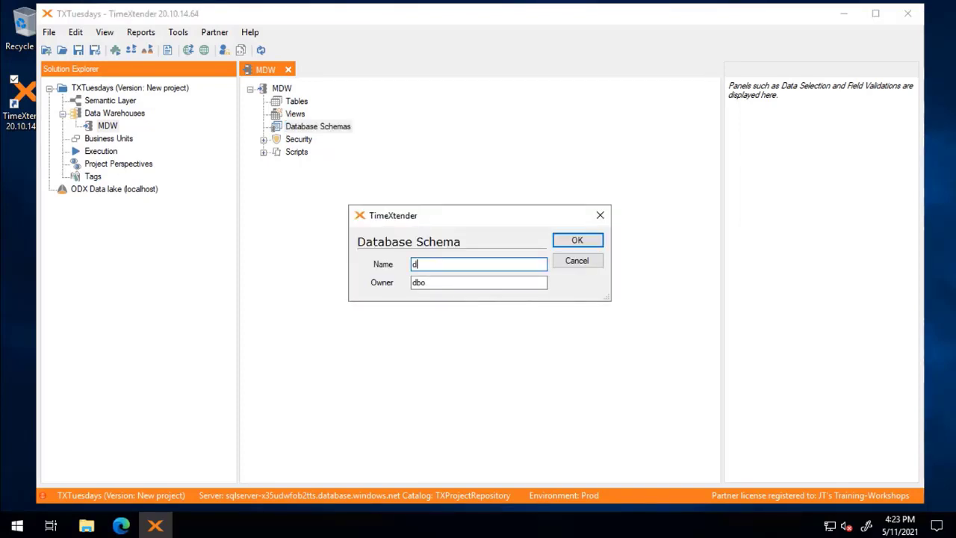
pyautogui.click(575, 240)
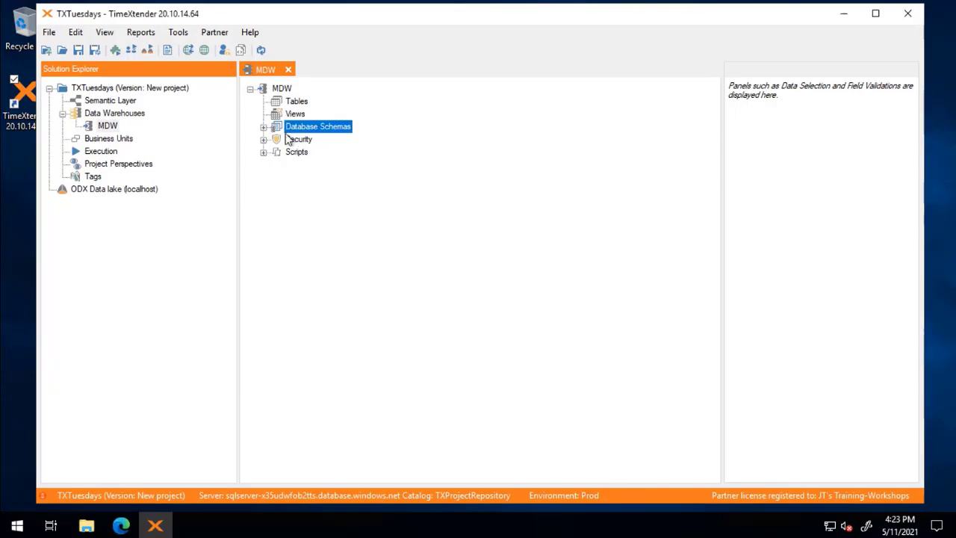
# - Add a second database schema named etl to MDW
pyautogui.click(263, 127)
pyautogui.rightClick(310, 130)
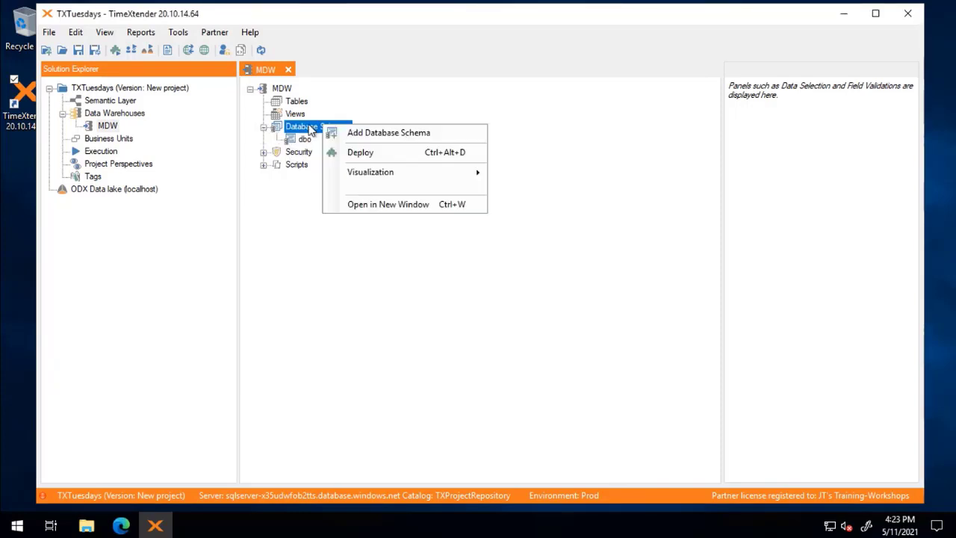
pyautogui.click(374, 134)
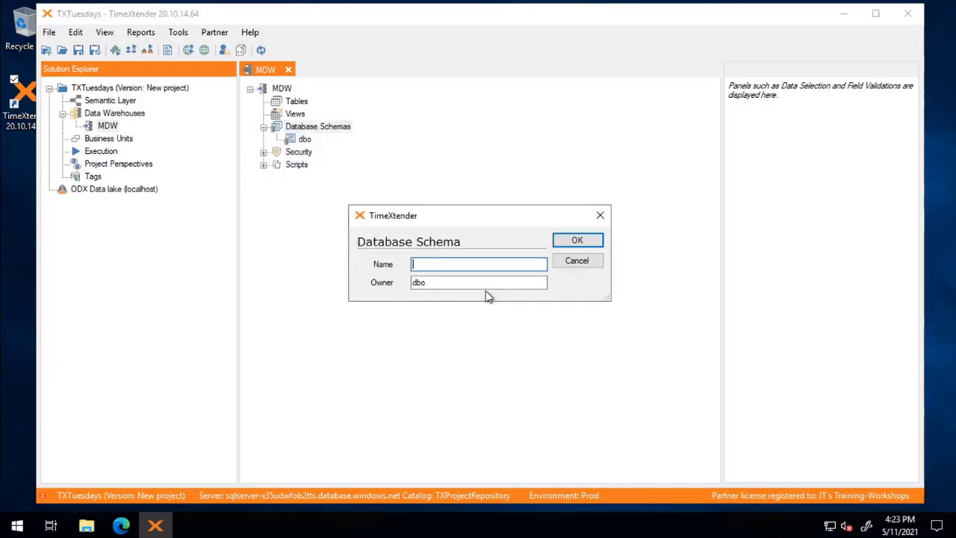
pyautogui.click(583, 240)
pyautogui.click(298, 152)
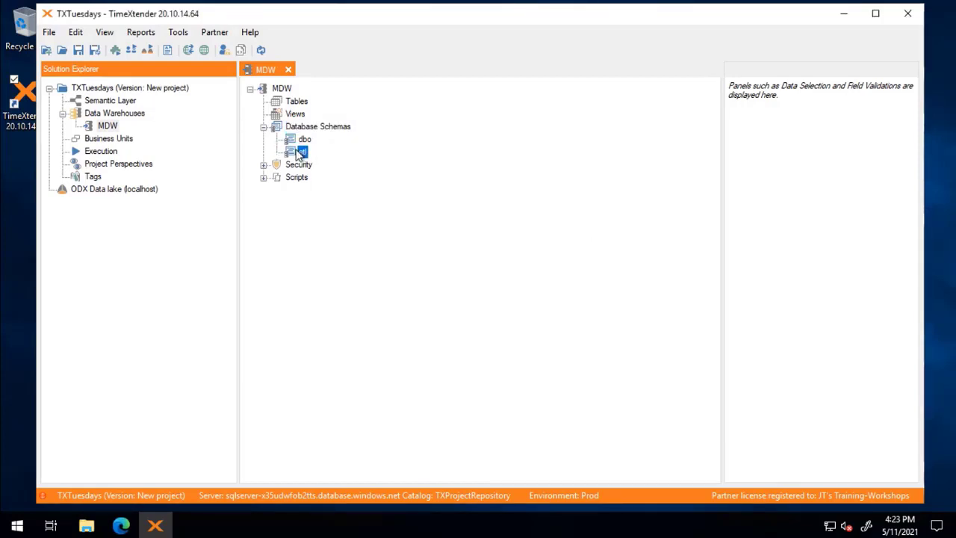
pyautogui.rightClick(301, 153)
pyautogui.moveTo(377, 198)
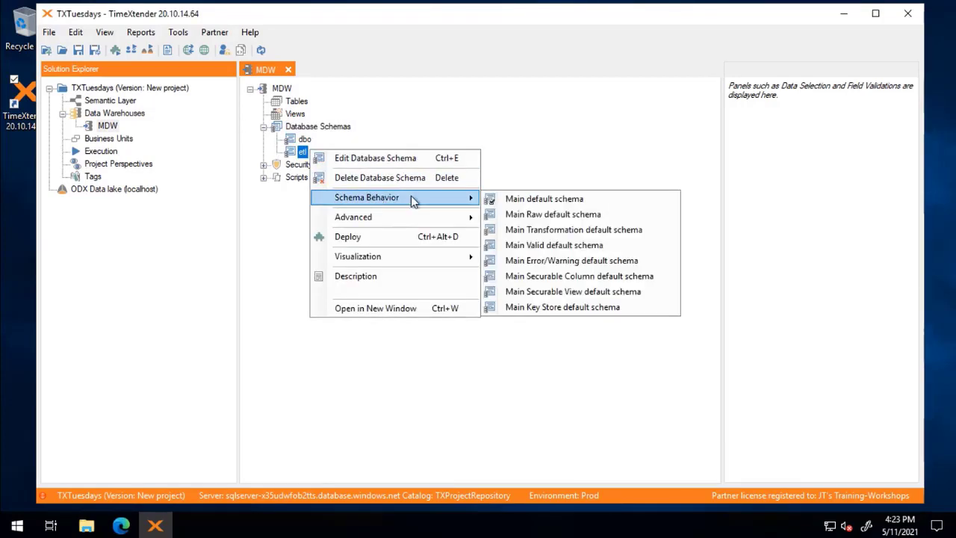
# - Make etl MDW's main default schema and refresh the project tree
pyautogui.click(602, 199)
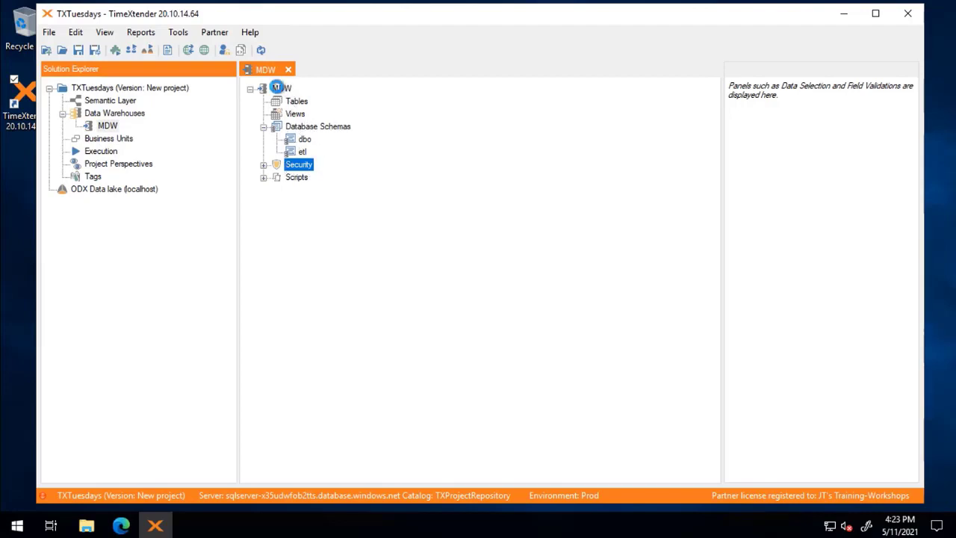
pyautogui.click(279, 89)
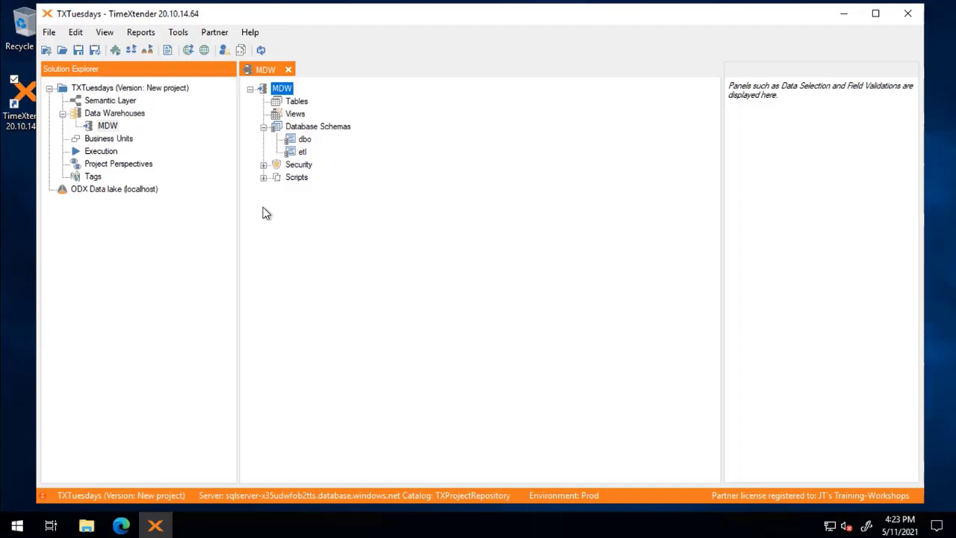
pyautogui.rightClick(304, 153)
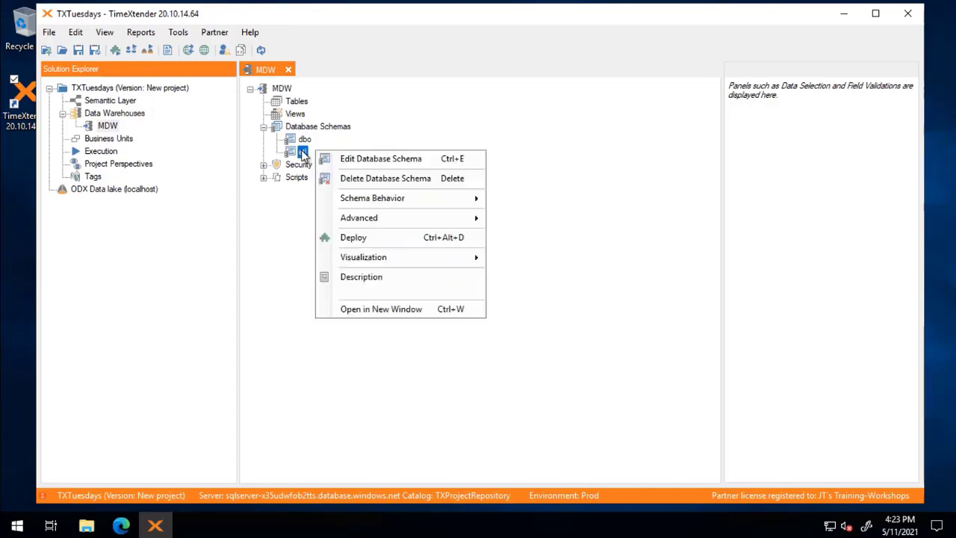
pyautogui.moveTo(376, 201)
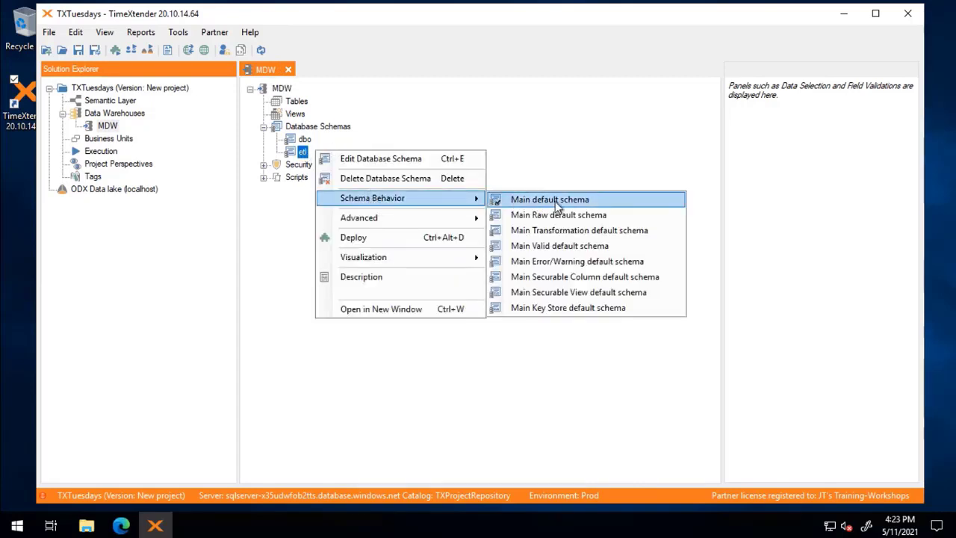
pyautogui.click(595, 199)
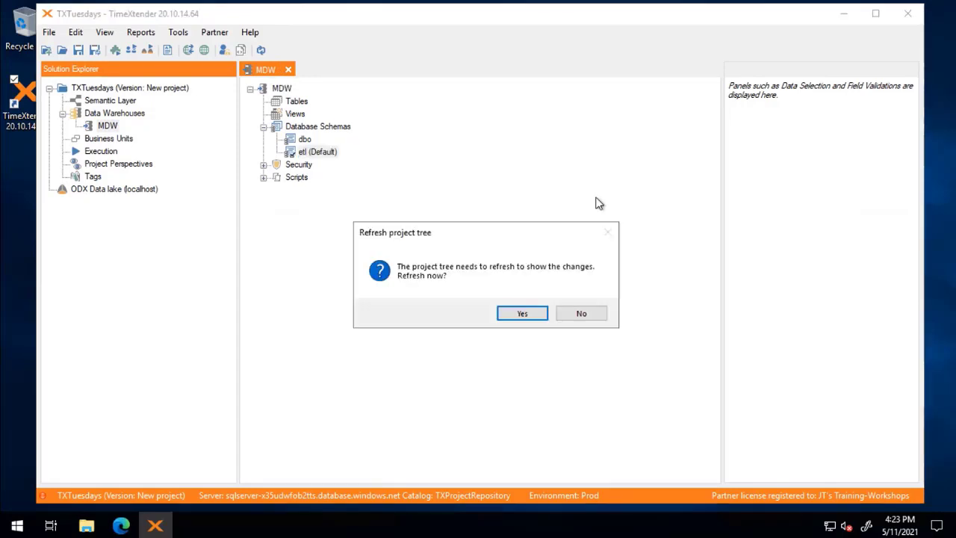
pyautogui.click(527, 316)
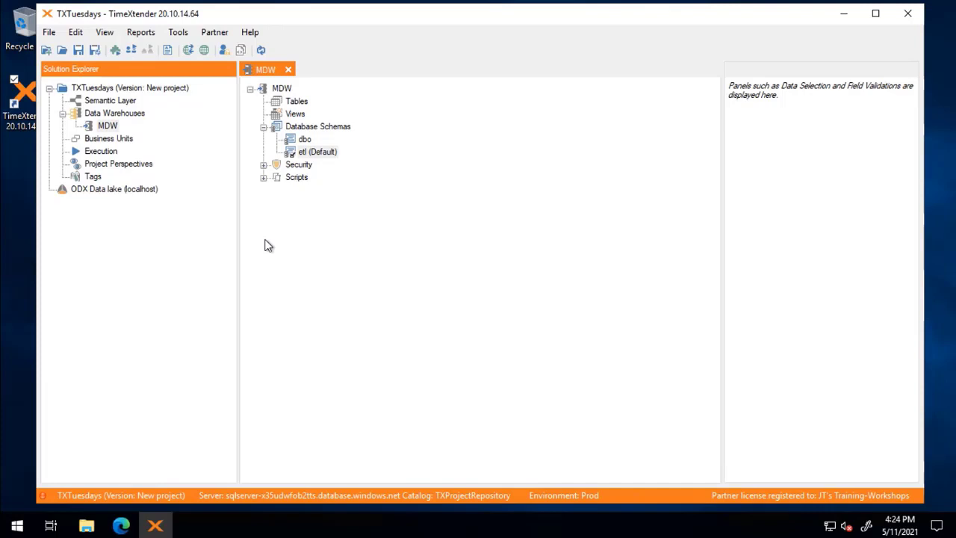
# - Search the ODX SQLServer source and drag Sales.Customer into MDW as etl.Customer
pyautogui.doubleClick(116, 189)
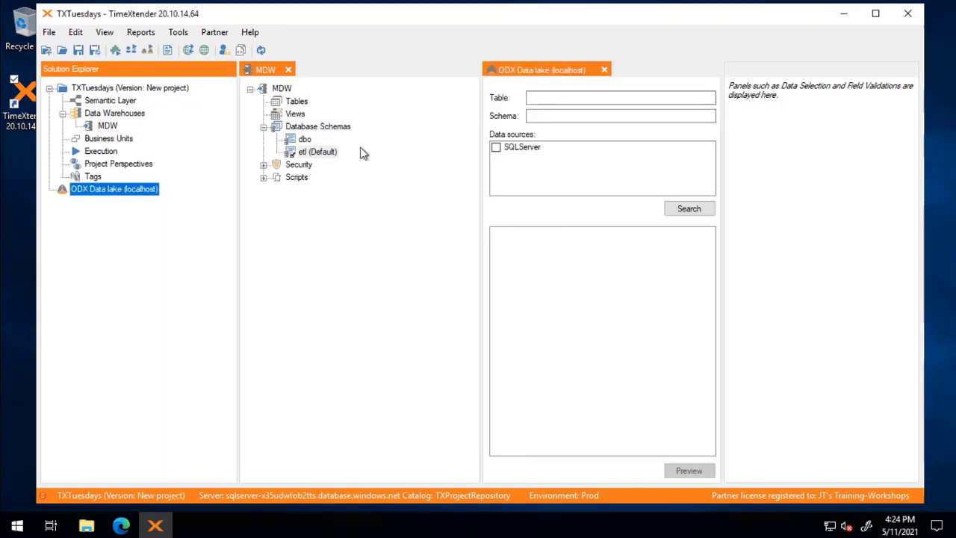
pyautogui.click(496, 147)
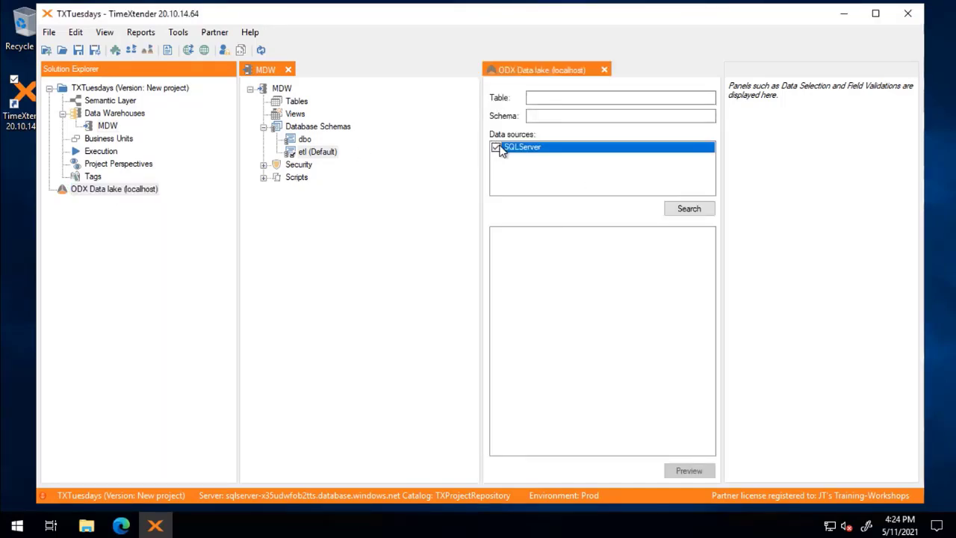
pyautogui.click(687, 209)
pyautogui.moveTo(708, 255); pyautogui.dragTo(716, 404)
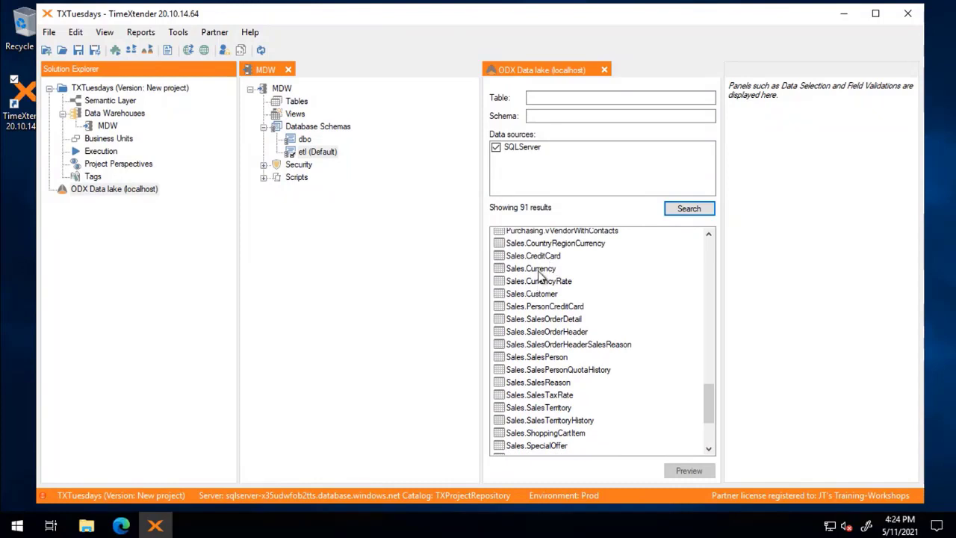
pyautogui.moveTo(545, 293); pyautogui.dragTo(293, 106)
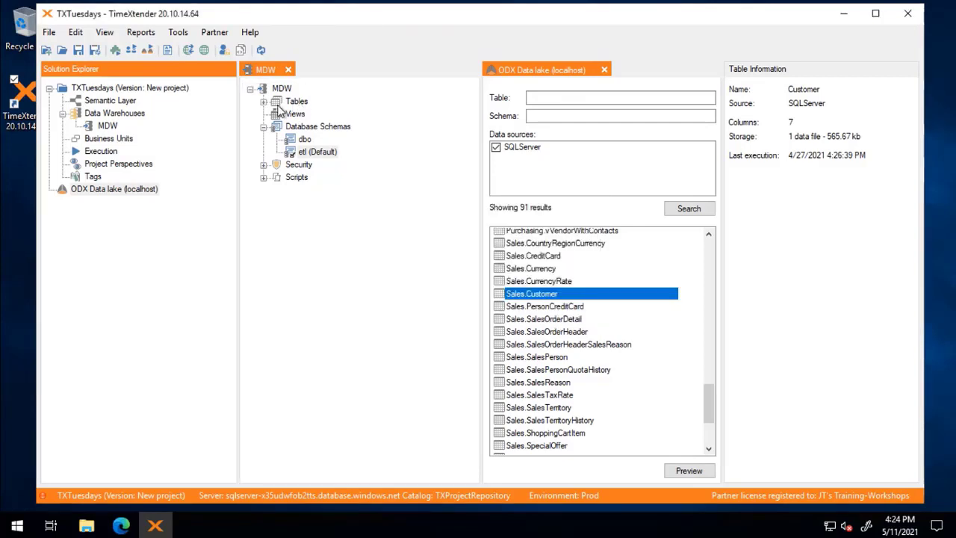
pyautogui.click(263, 101)
pyautogui.click(307, 116)
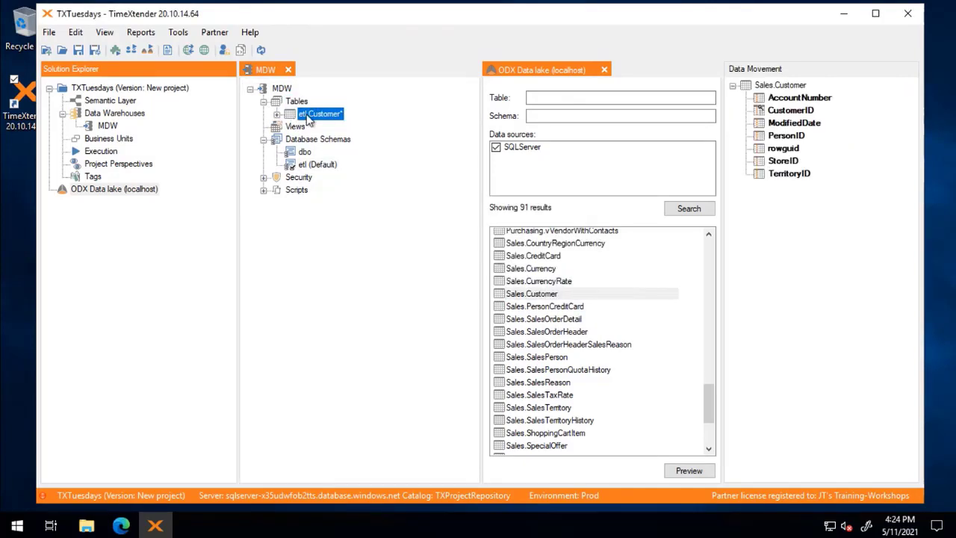
# - Set etl.Customer's valid schema to dbo in Table Settings, then expand dbo.Customer to show its fields
pyautogui.rightClick(309, 118)
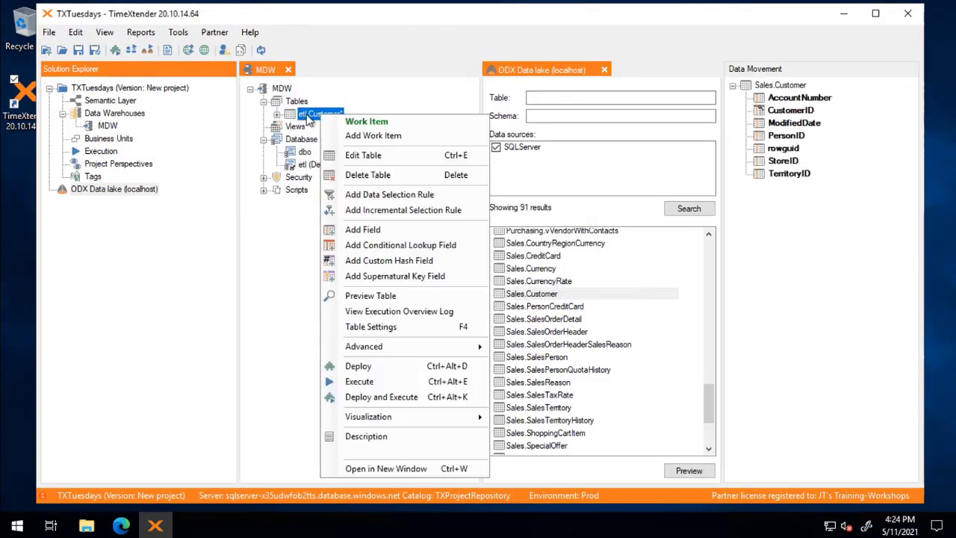
pyautogui.click(375, 329)
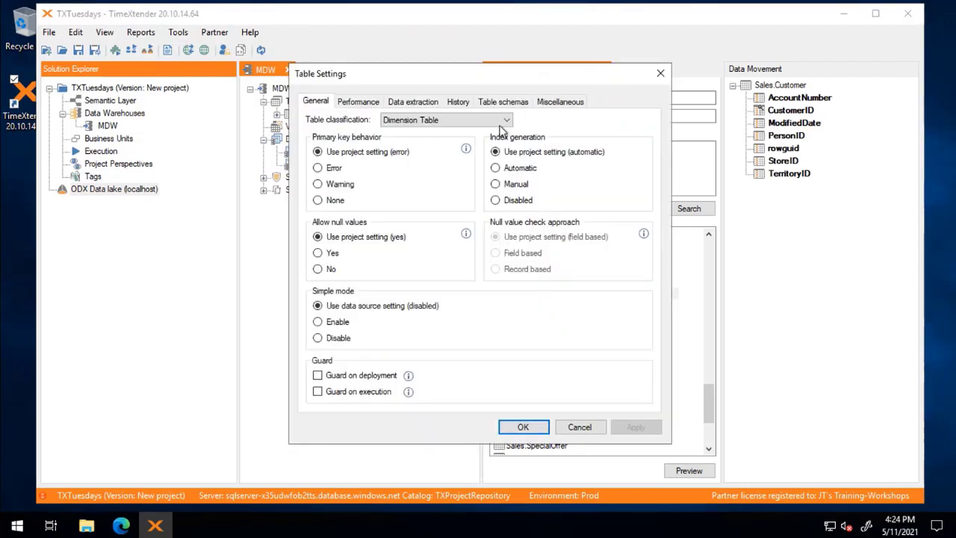
pyautogui.click(506, 101)
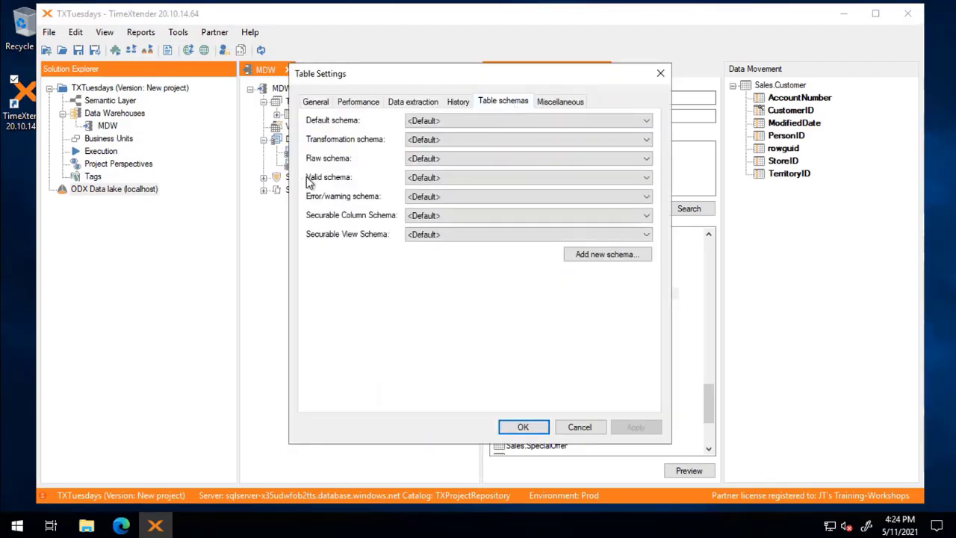
pyautogui.click(433, 179)
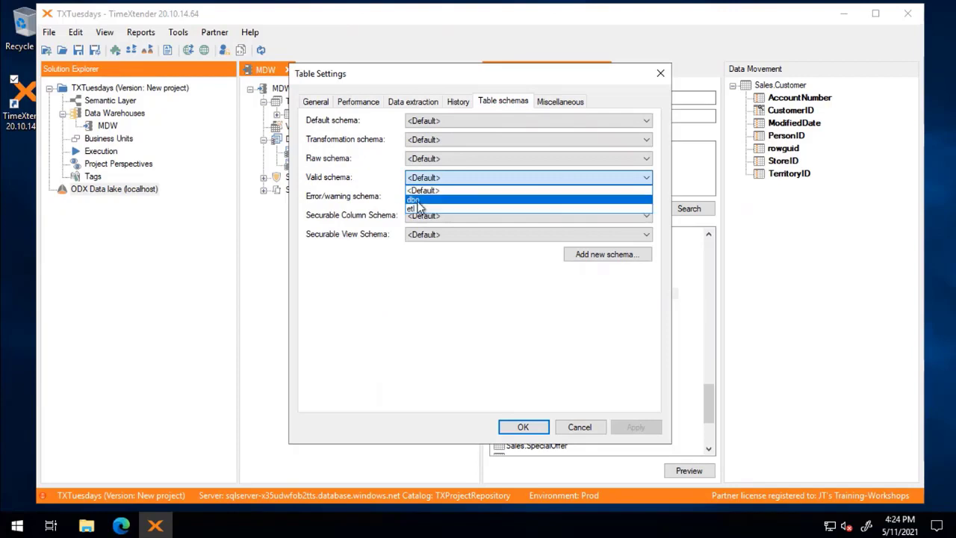
pyautogui.click(417, 198)
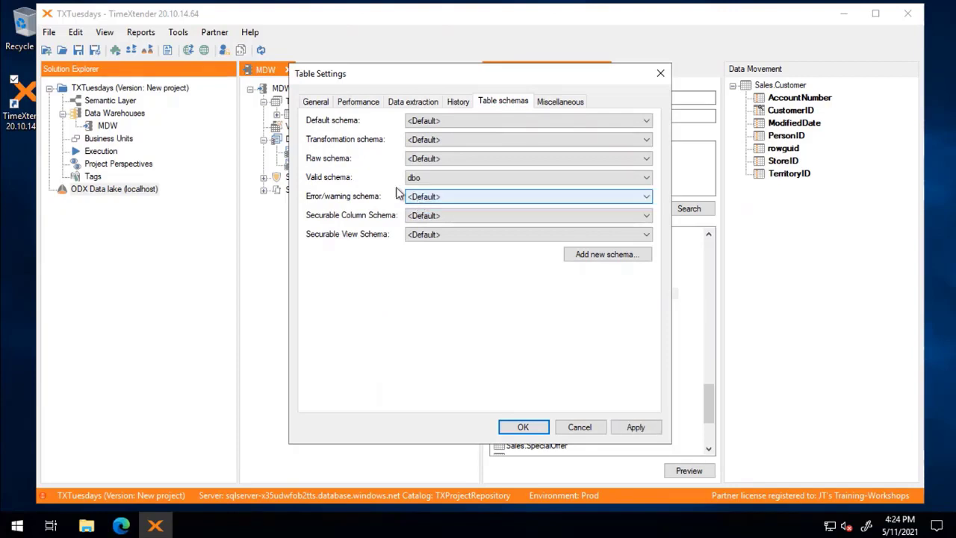
pyautogui.click(533, 432)
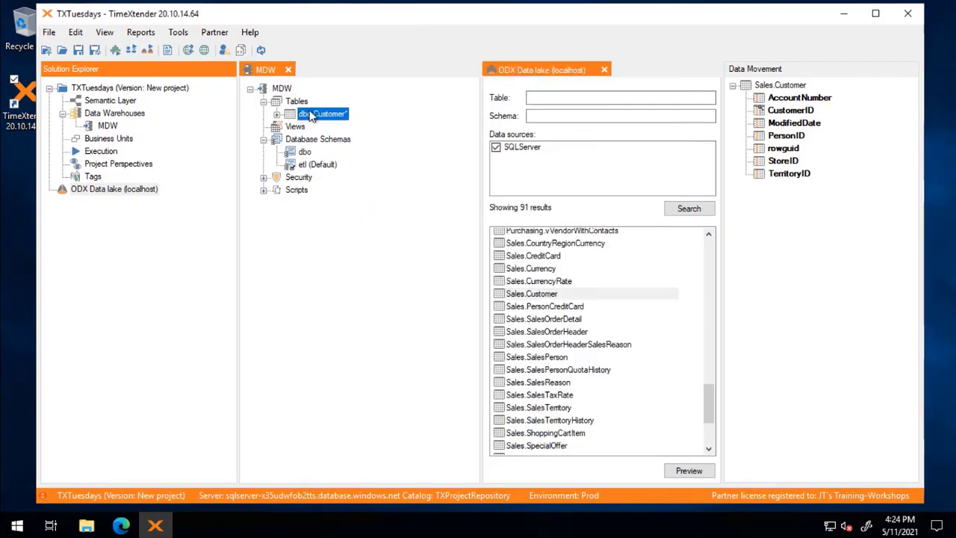
pyautogui.click(276, 114)
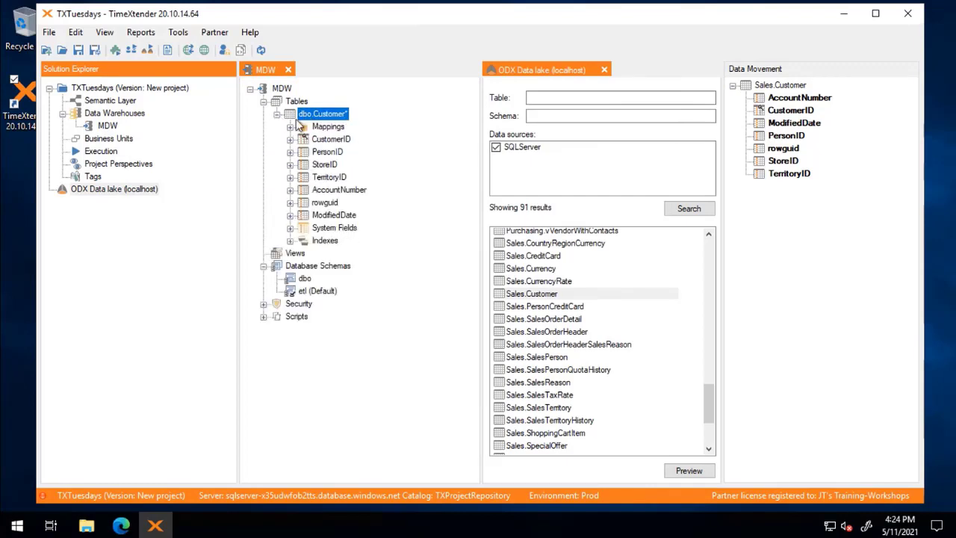
pyautogui.click(348, 416)
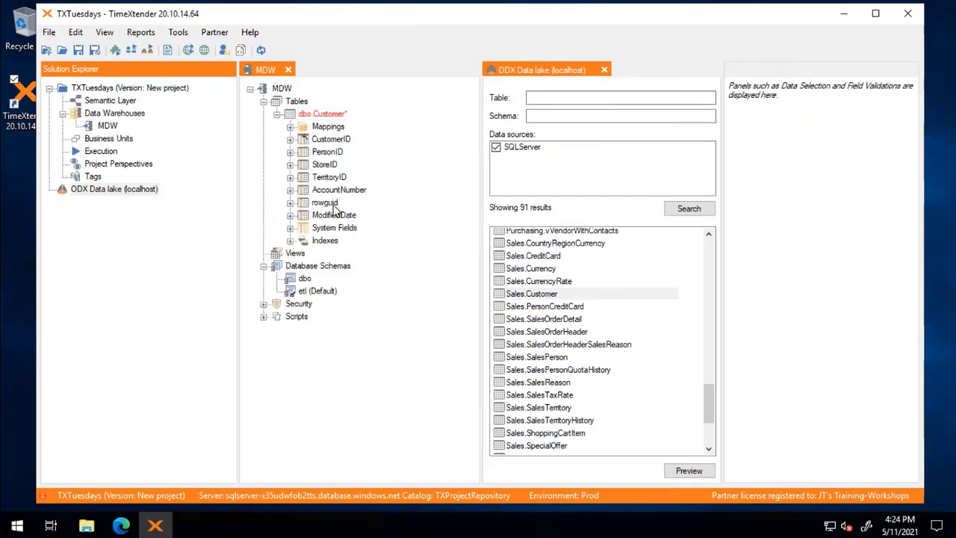
# - Deploy and execute all objects, saving the project as version 1, and show the task breakdown
pyautogui.click(131, 49)
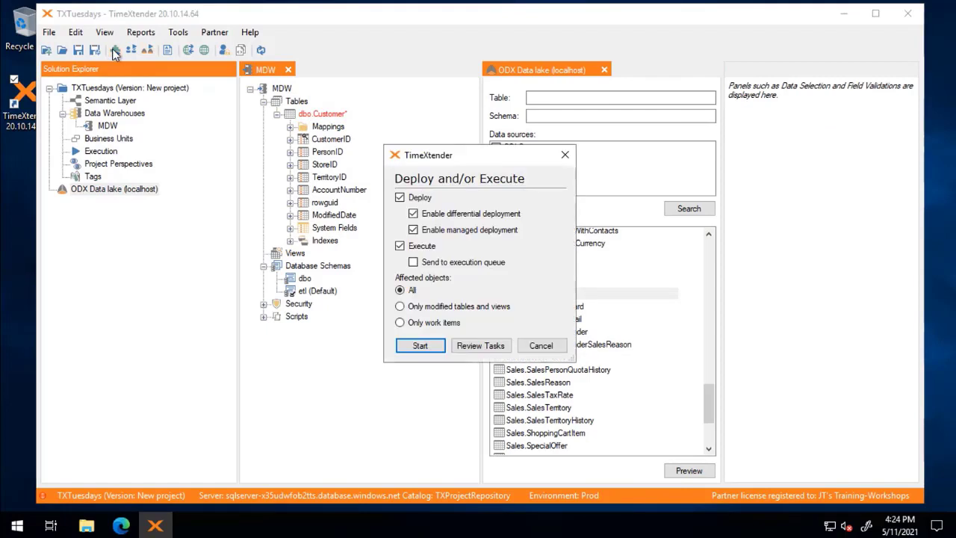
pyautogui.click(418, 346)
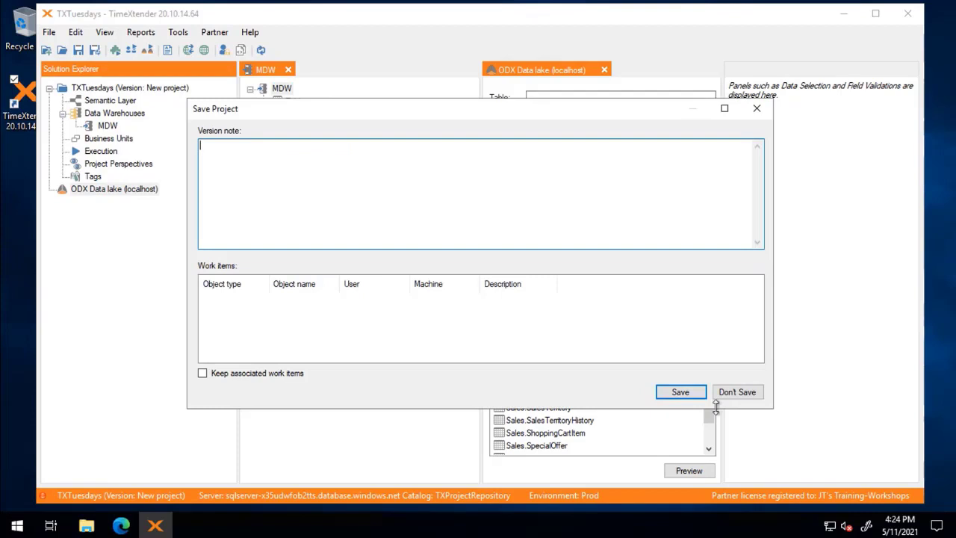
pyautogui.click(688, 396)
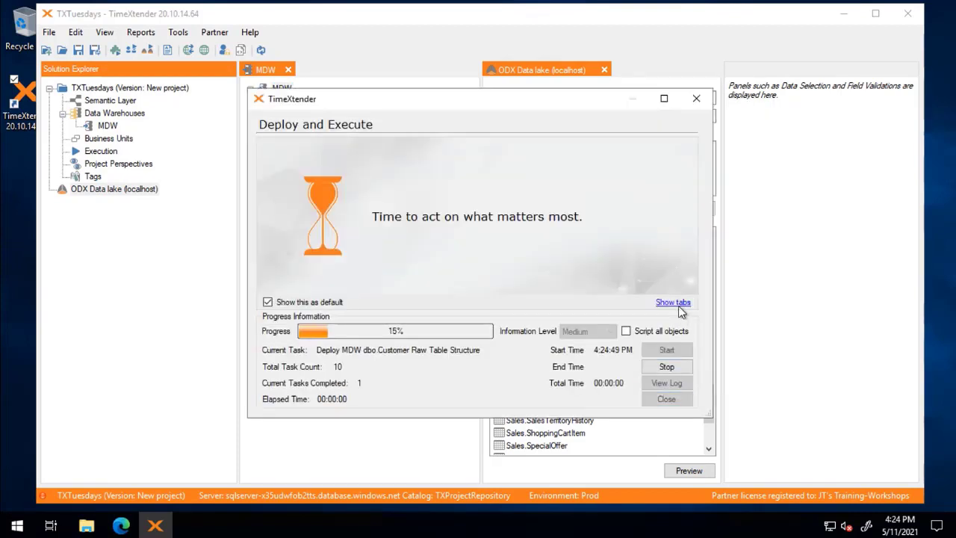
pyautogui.click(670, 302)
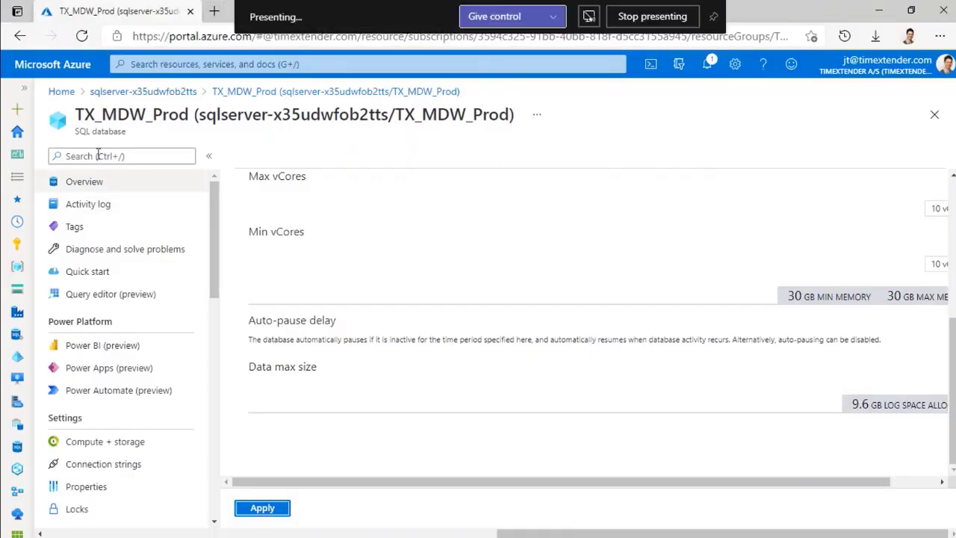
# - Go to Azure home, open the TXTuesADF data factory, and launch Author & Monitor
pyautogui.click(75, 92)
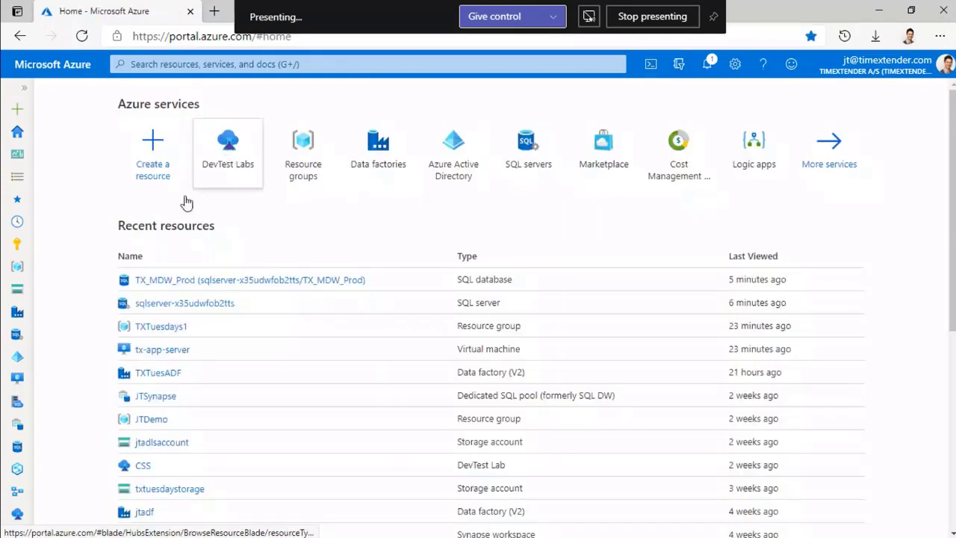
pyautogui.click(150, 377)
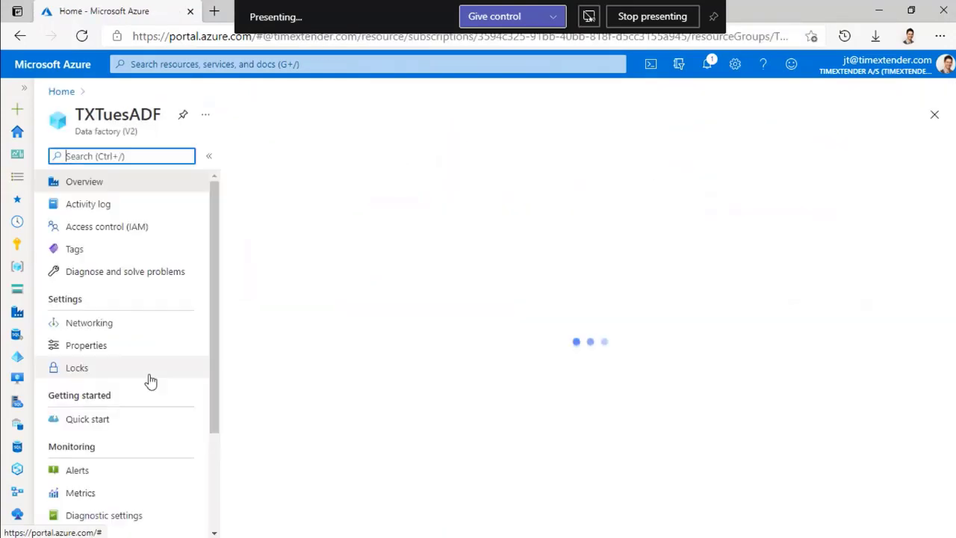
pyautogui.click(535, 346)
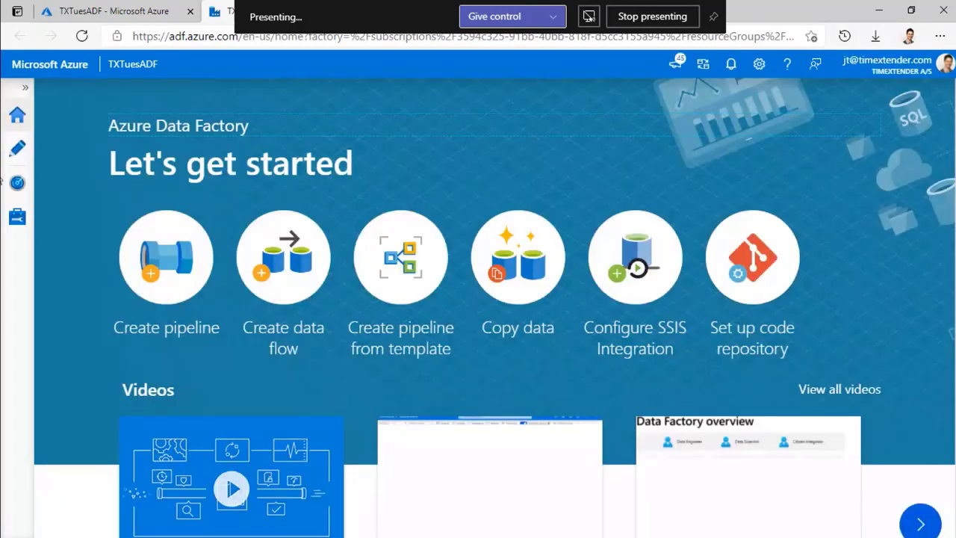
# - Open the TIMEXTENDER_OUTPUT pipeline under ODX->MDW, check its run history in Monitor, then return to TimeXtender
pyautogui.click(17, 152)
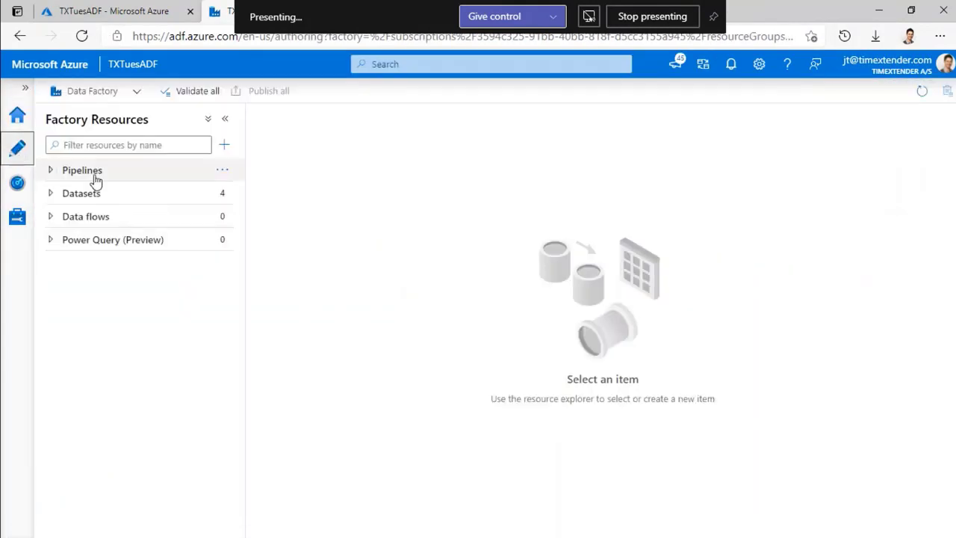
pyautogui.click(52, 171)
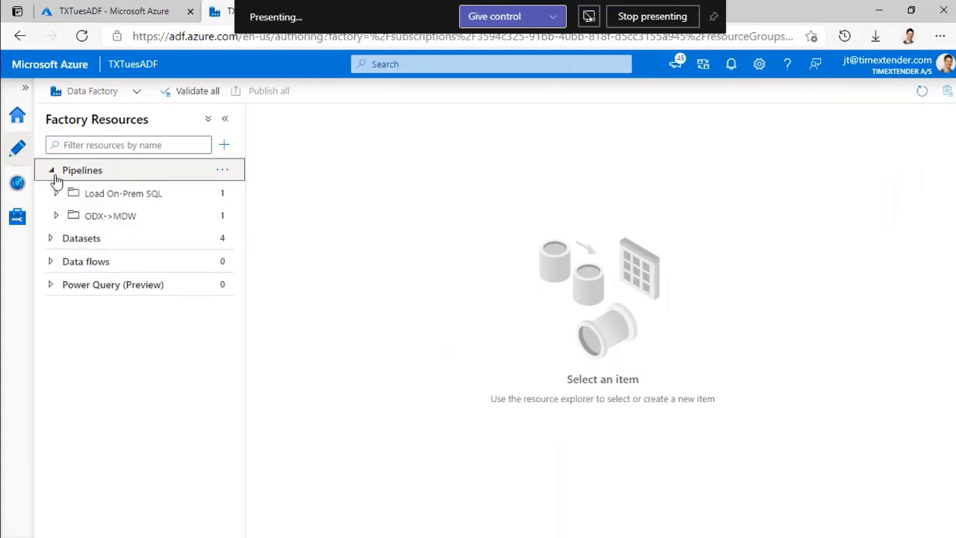
pyautogui.click(77, 217)
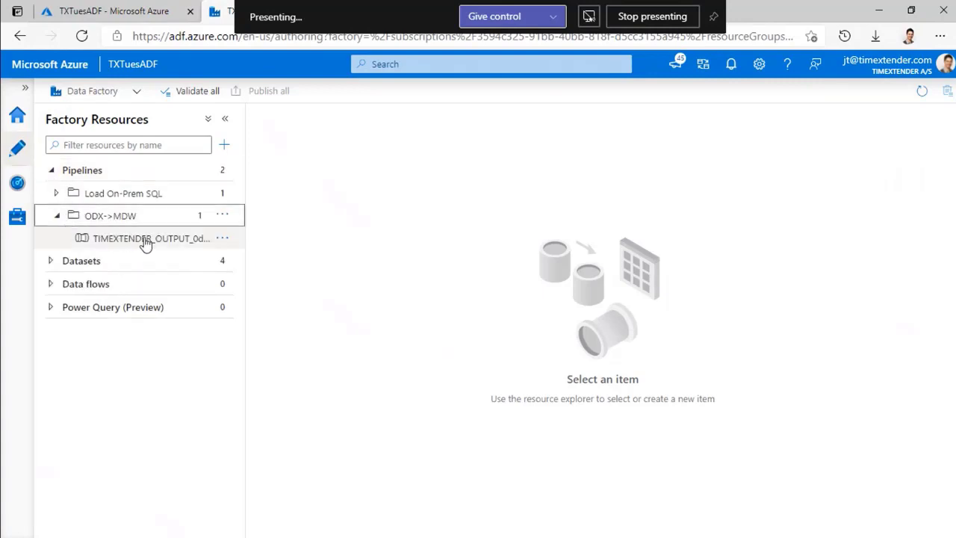
pyautogui.click(145, 240)
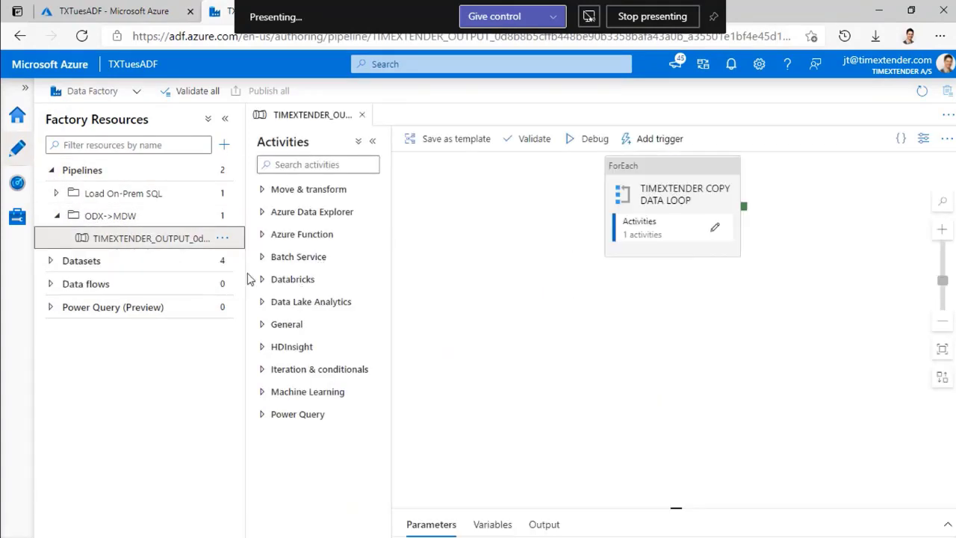
pyautogui.click(222, 238)
pyautogui.click(257, 283)
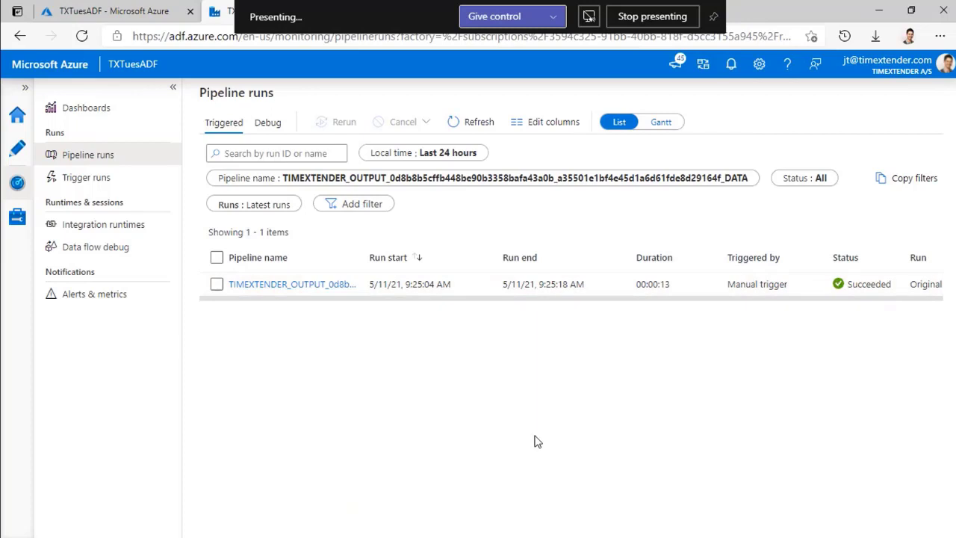
pyautogui.hotkey('alt', 'Tab')
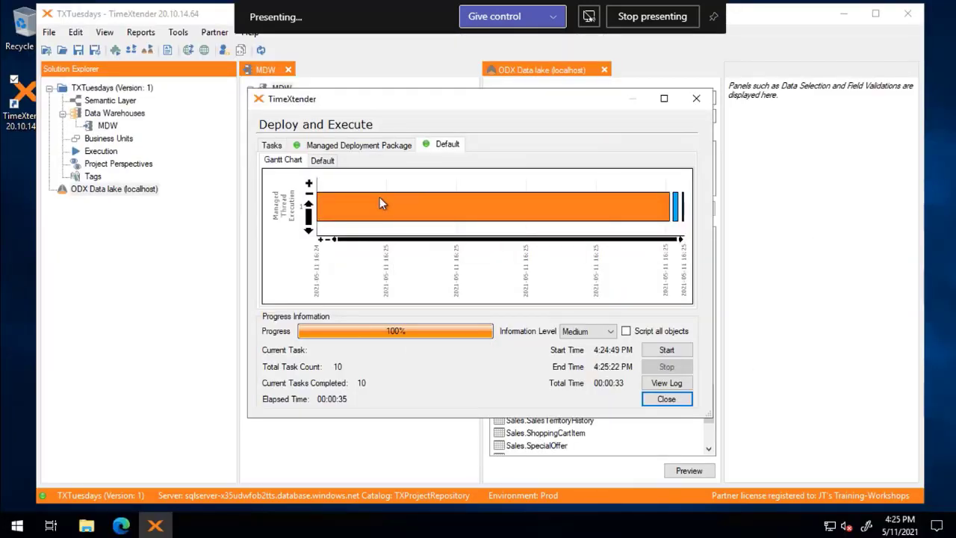
# - Close the finished Deploy and Execute window and the ODX Data lake tab
pyautogui.click(665, 400)
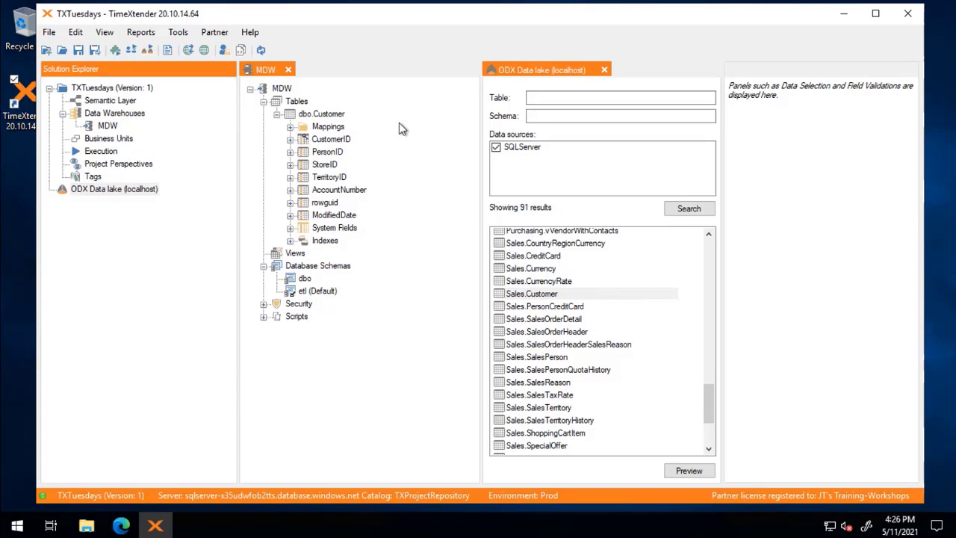
pyautogui.click(604, 70)
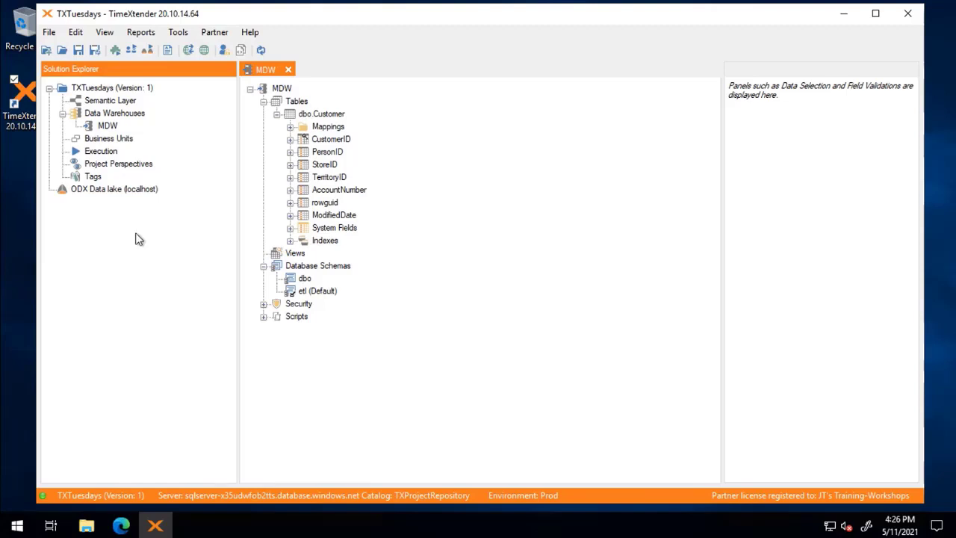
# - Open the project's Execution settings, start a new execution package, then cancel it
pyautogui.doubleClick(90, 153)
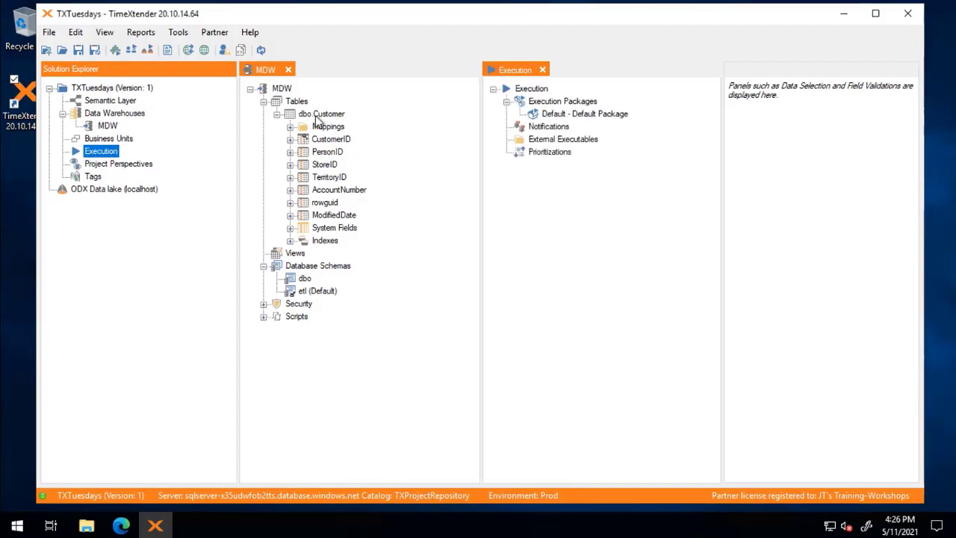
pyautogui.rightClick(564, 104)
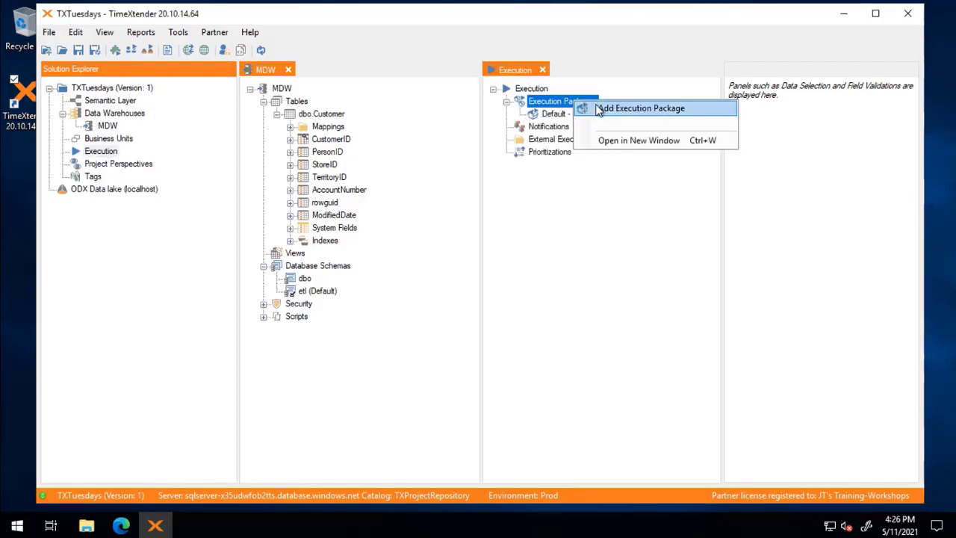
pyautogui.click(586, 109)
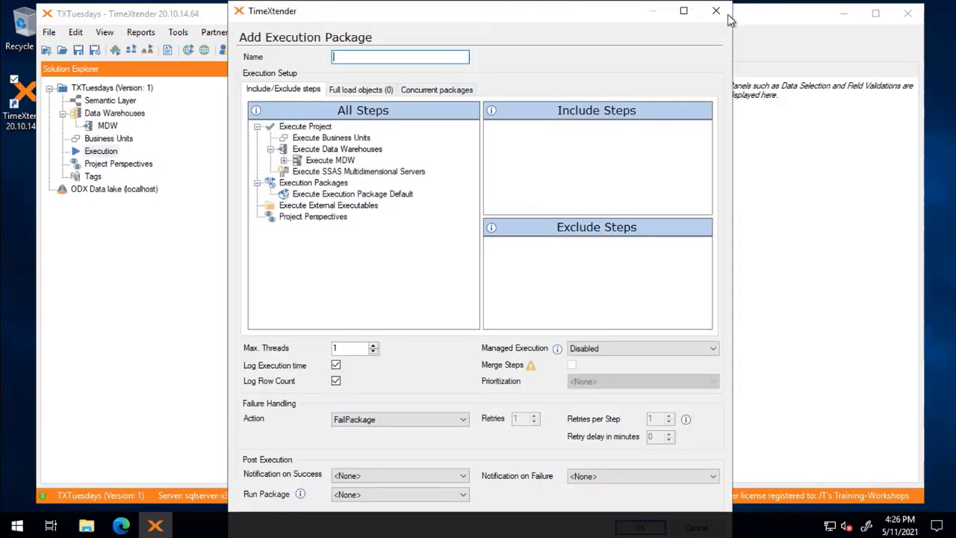
pyautogui.click(714, 11)
# - Add a new data warehouse named DSA-Test using the Azure SQL Database global database
pyautogui.rightClick(105, 114)
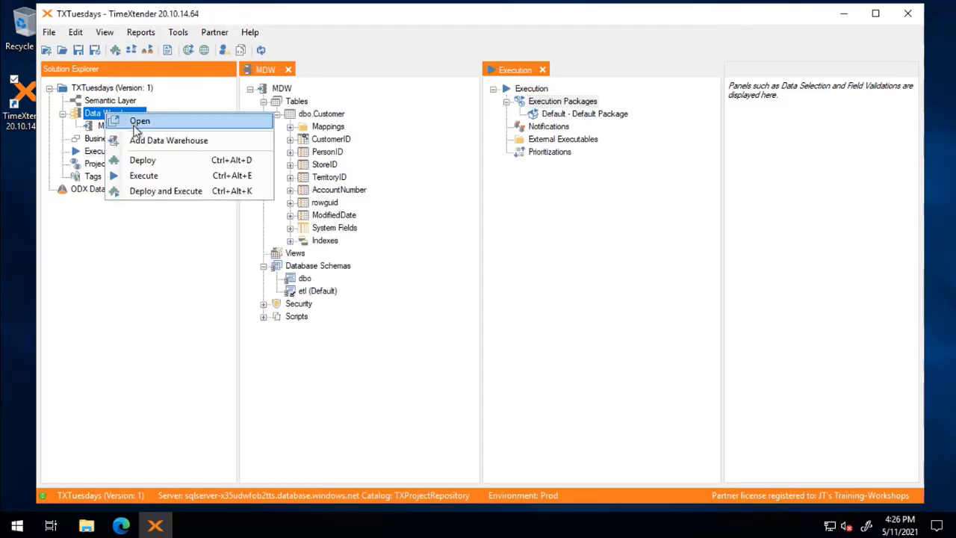
pyautogui.click(146, 141)
pyautogui.write('DS')
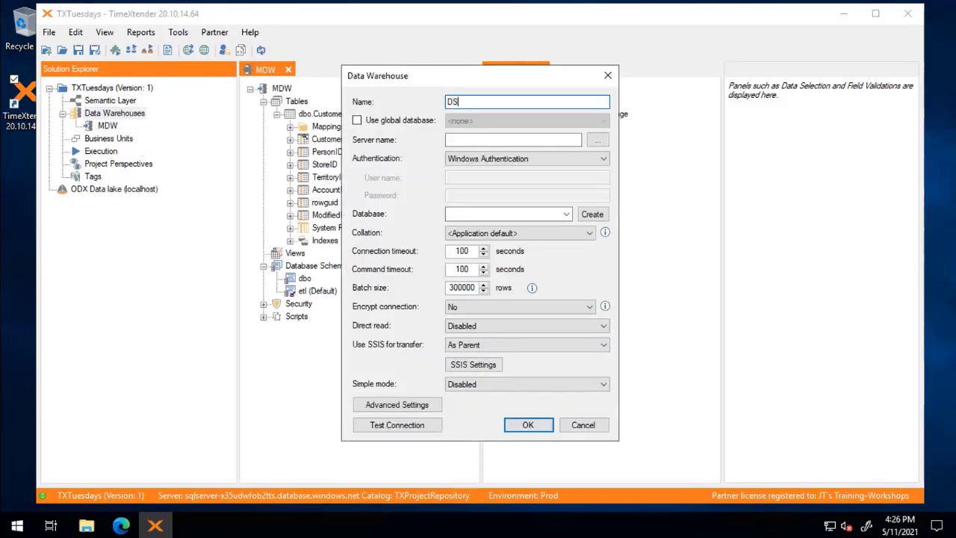
pyautogui.write('A-Test')
pyautogui.click(358, 121)
pyautogui.click(482, 122)
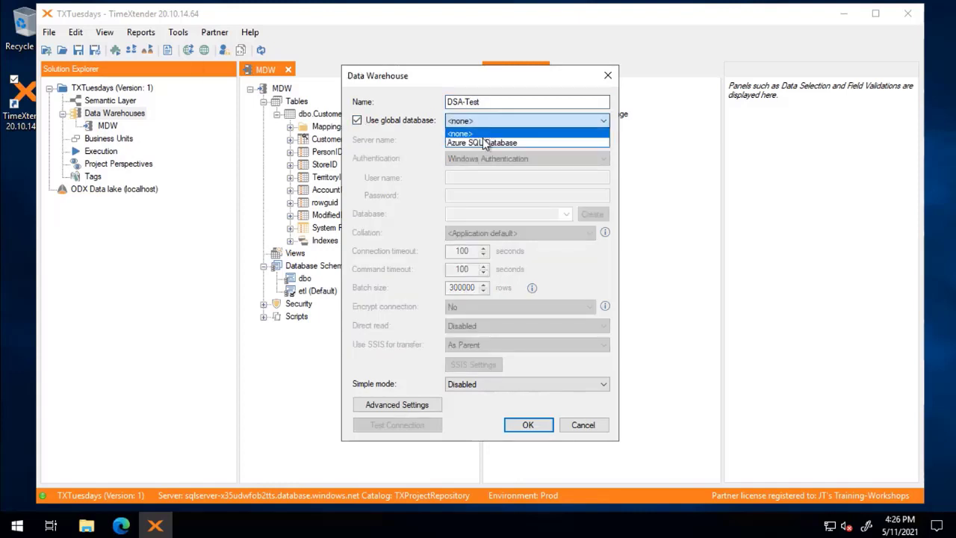
pyautogui.click(485, 142)
# - Fix the invalid name to DSA Test, save the warehouse, and close its view
pyautogui.click(544, 426)
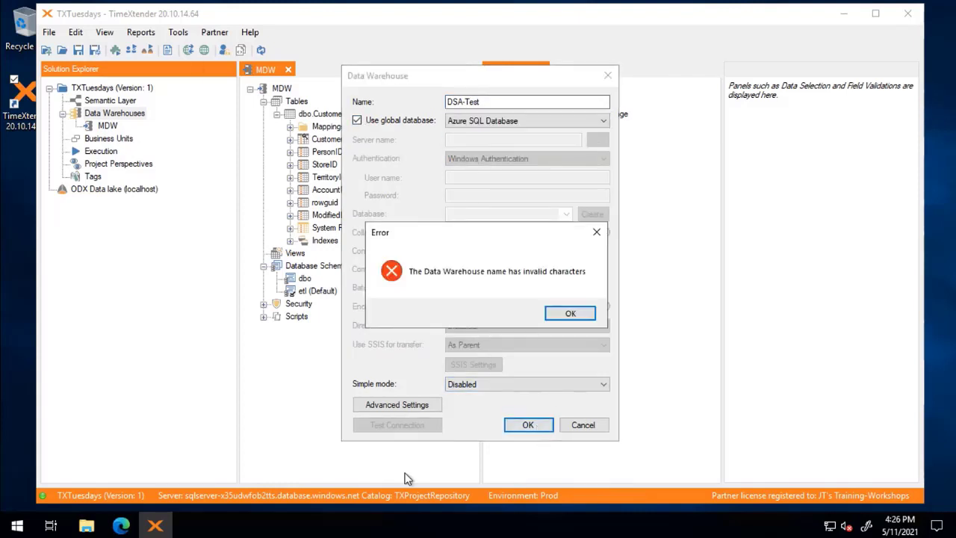
pyautogui.click(562, 315)
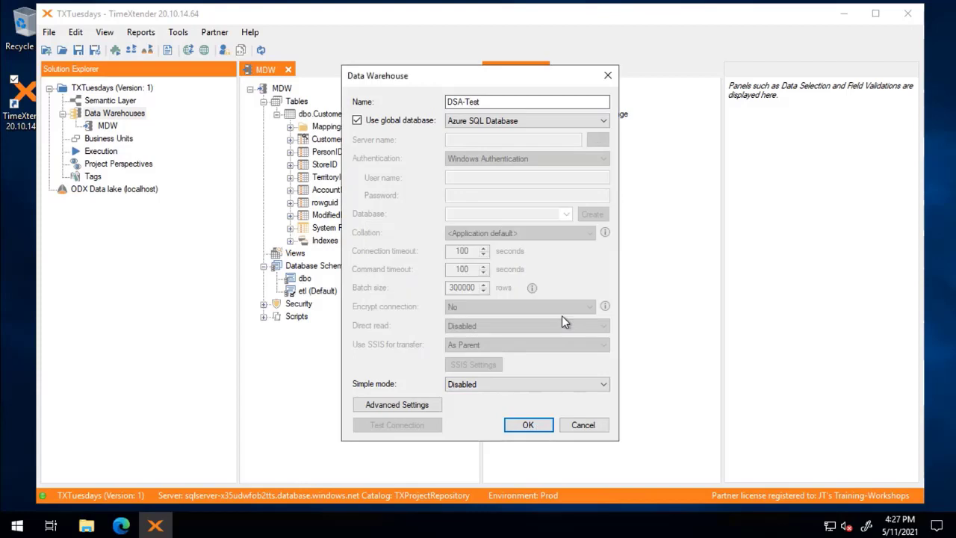
pyautogui.click(462, 100)
pyautogui.press('BackSpace')
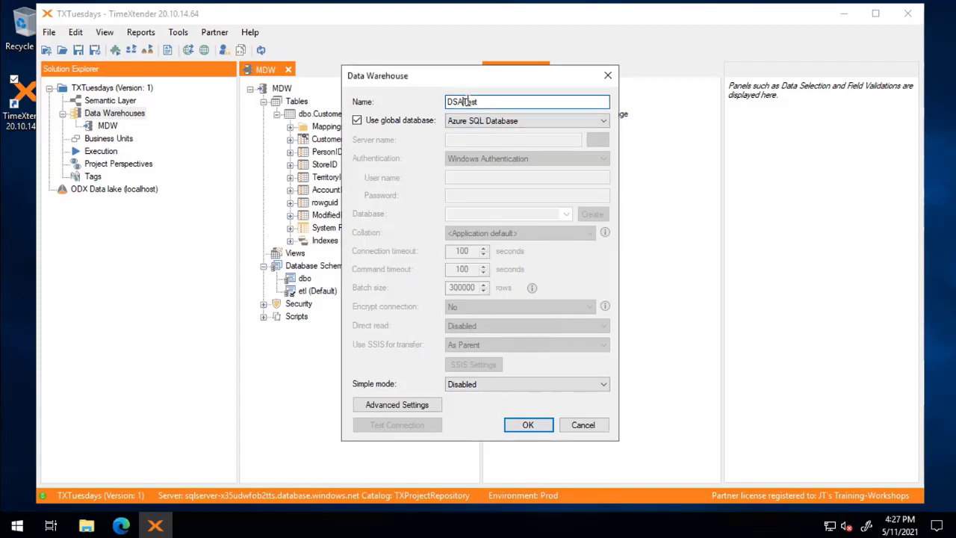
pyautogui.click(528, 426)
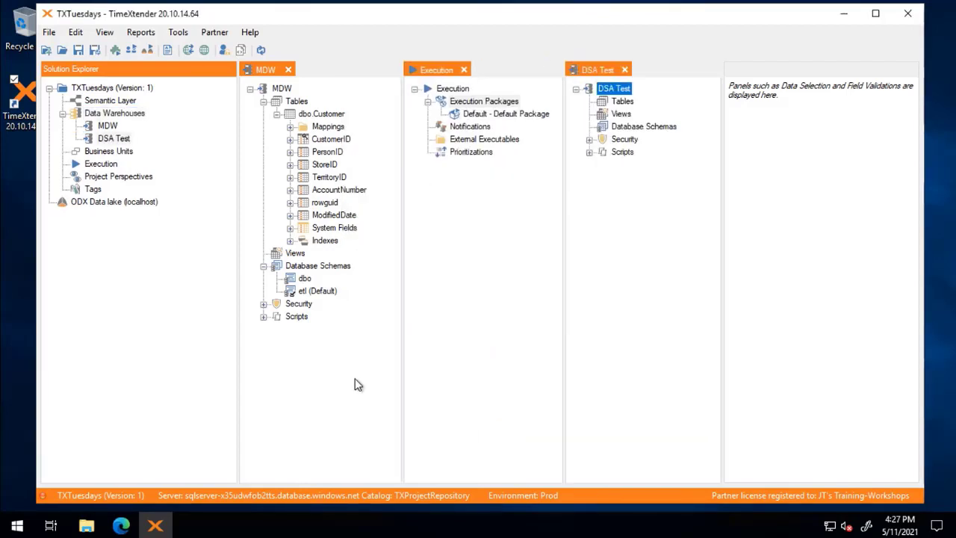
pyautogui.click(624, 69)
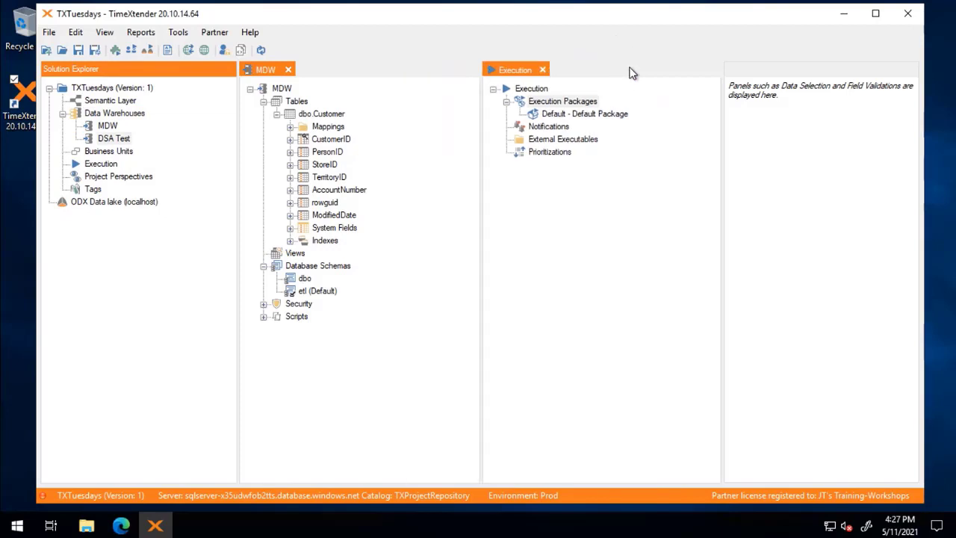
# - Open Add Execution Package and look over the Execute MDW and Execute DSA Test steps
pyautogui.rightClick(548, 106)
pyautogui.click(612, 114)
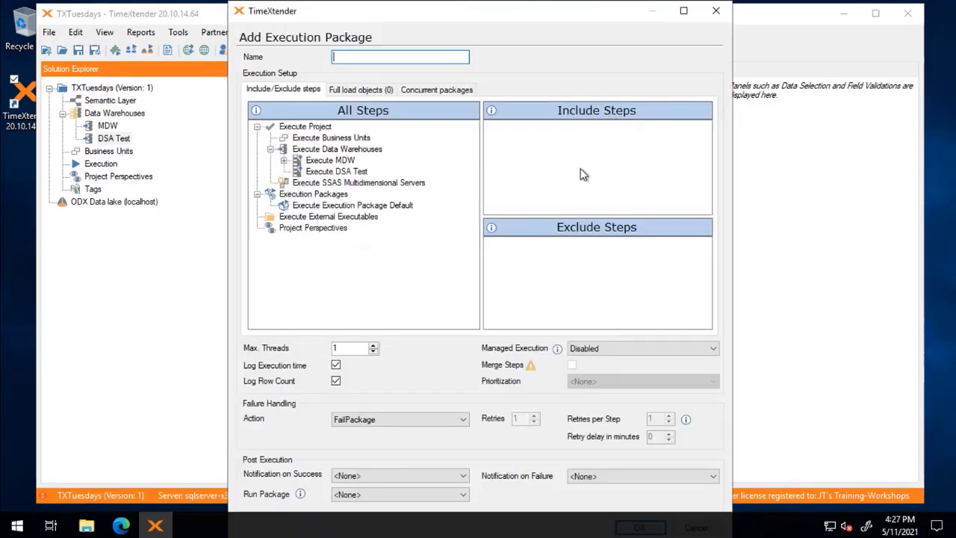
pyautogui.click(333, 171)
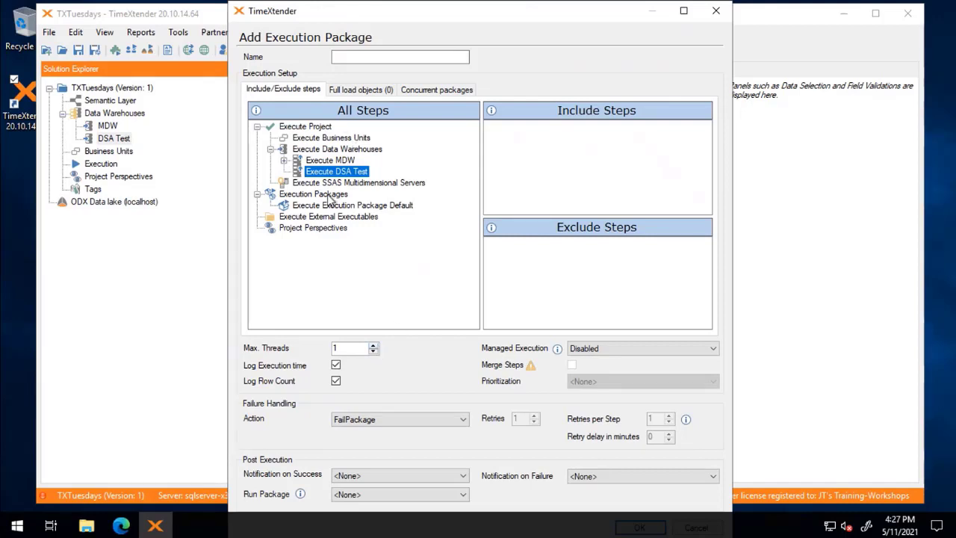
pyautogui.click(407, 58)
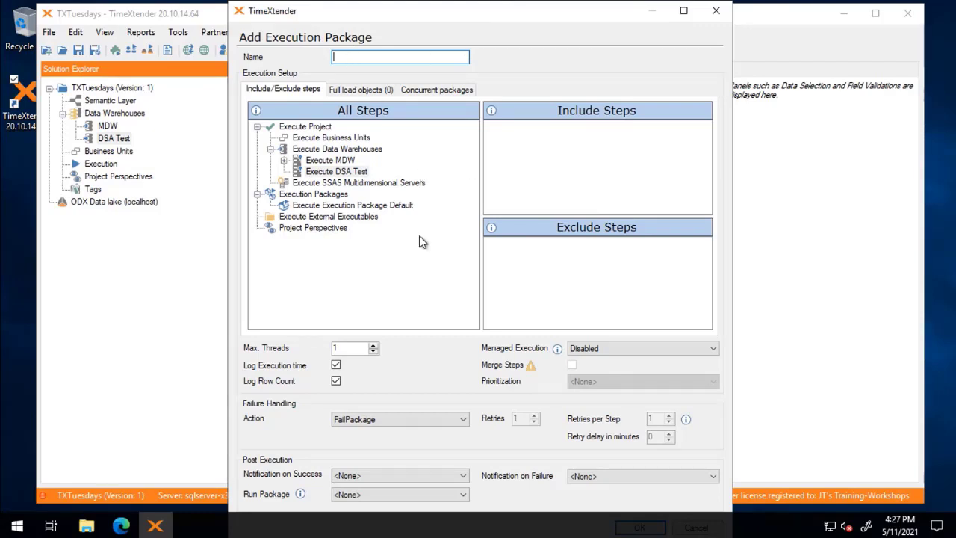
pyautogui.click(335, 173)
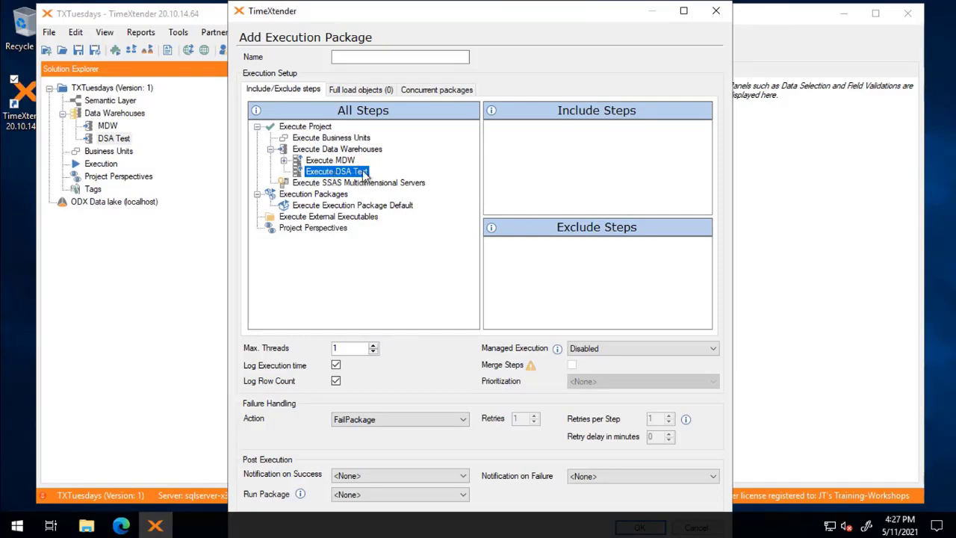
pyautogui.click(347, 160)
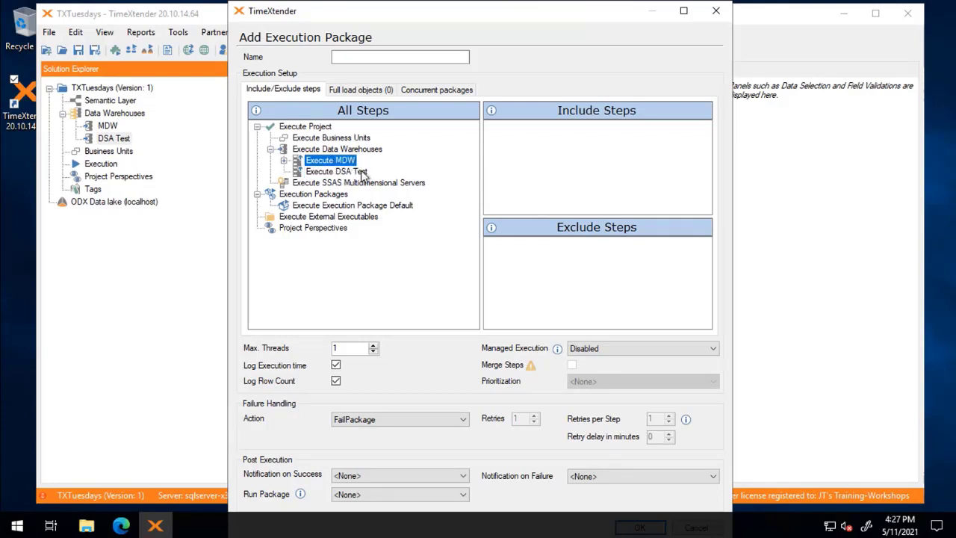
pyautogui.click(377, 288)
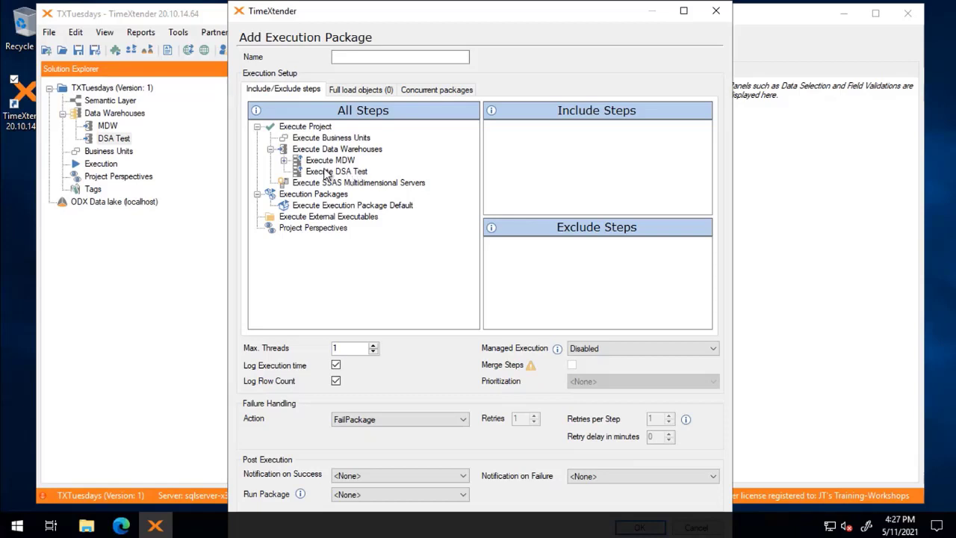
pyautogui.click(327, 172)
pyautogui.click(328, 162)
pyautogui.click(326, 173)
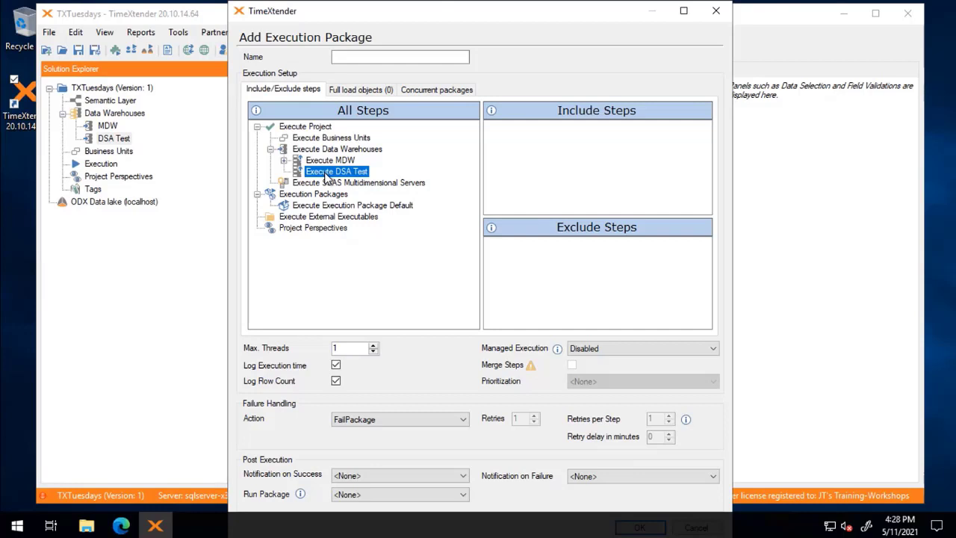
# - Drag Execute DSA Test and Execute MDW into Include Steps; use ExecutionTime and 5 max threads
pyautogui.moveTo(325, 175); pyautogui.dragTo(578, 142)
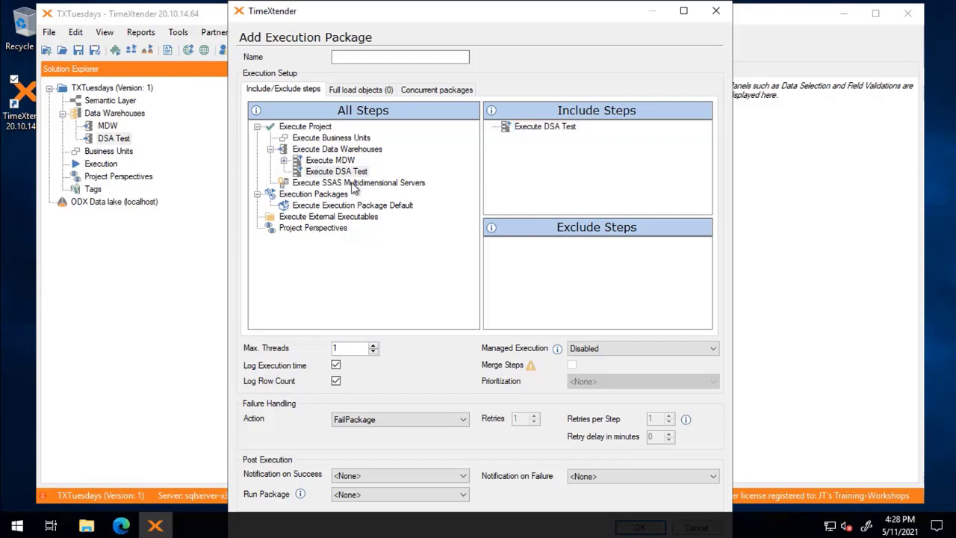
pyautogui.moveTo(332, 164); pyautogui.dragTo(531, 171)
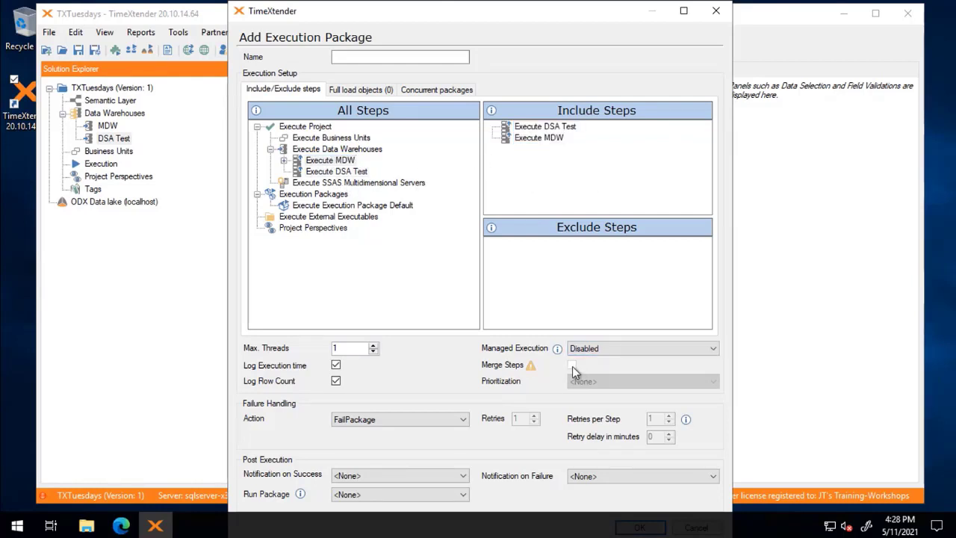
pyautogui.click(589, 349)
pyautogui.click(613, 389)
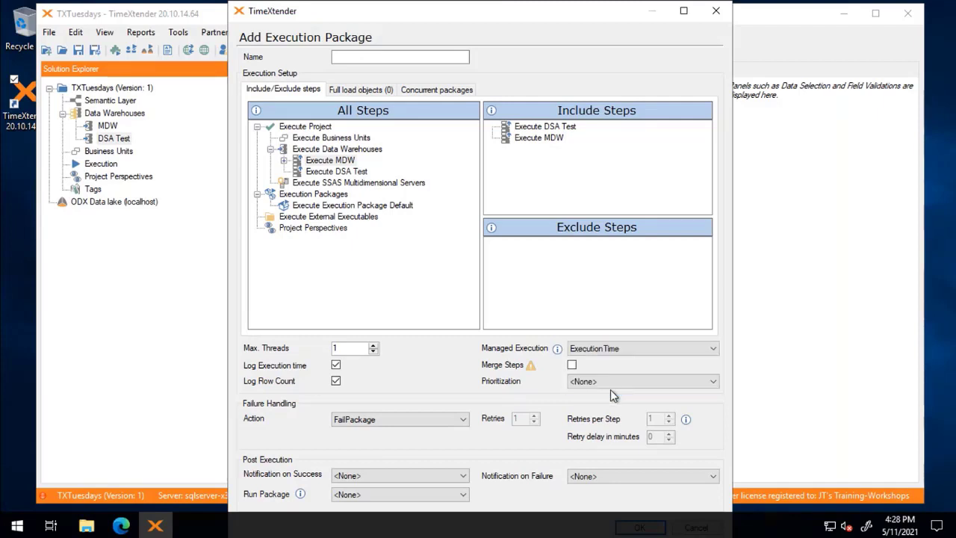
pyautogui.doubleClick(358, 347)
pyautogui.write('5')
pyautogui.click(509, 131)
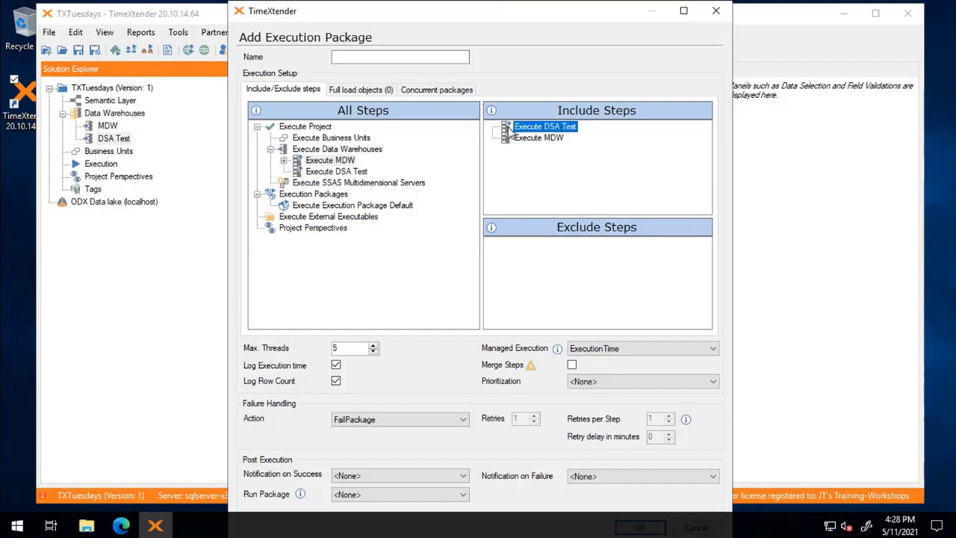
pyautogui.click(556, 138)
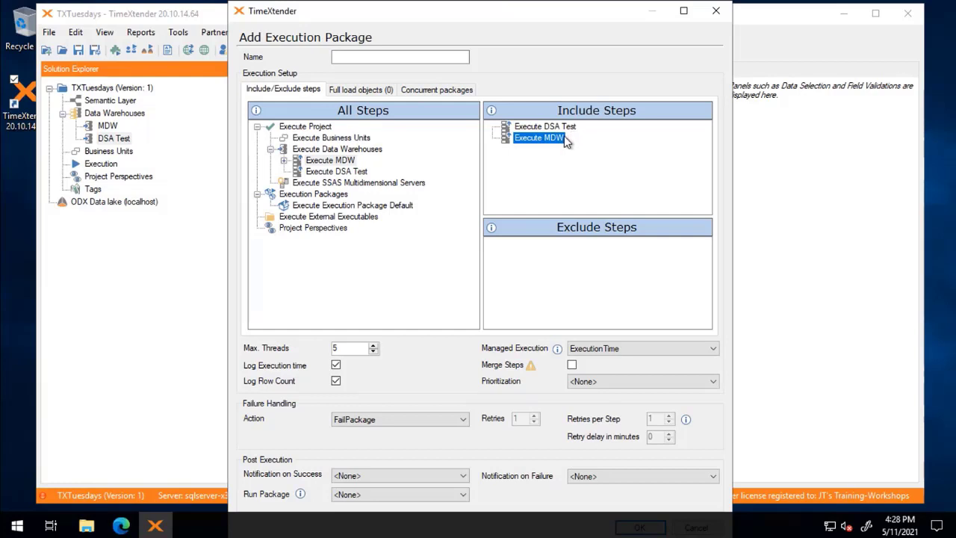
pyautogui.click(572, 128)
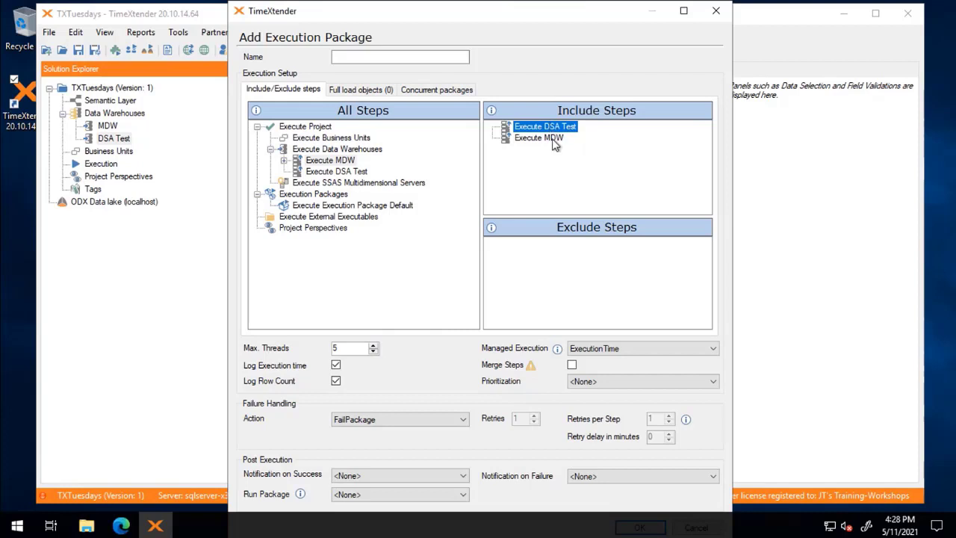
pyautogui.click(551, 141)
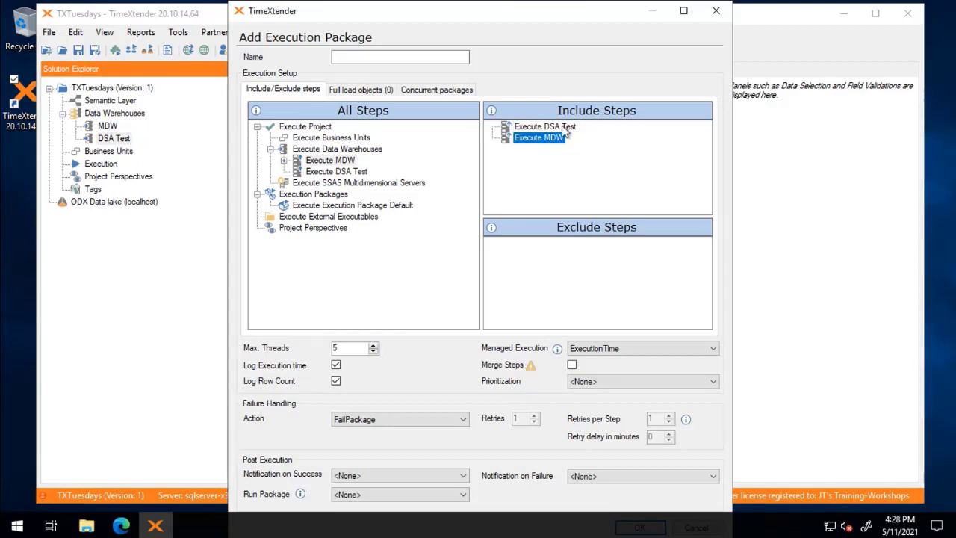
pyautogui.click(564, 127)
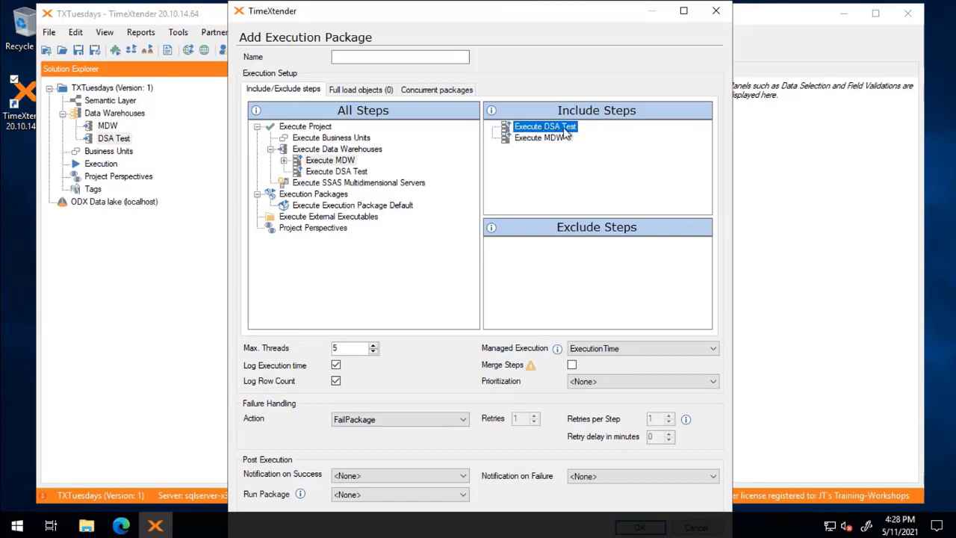
pyautogui.click(549, 139)
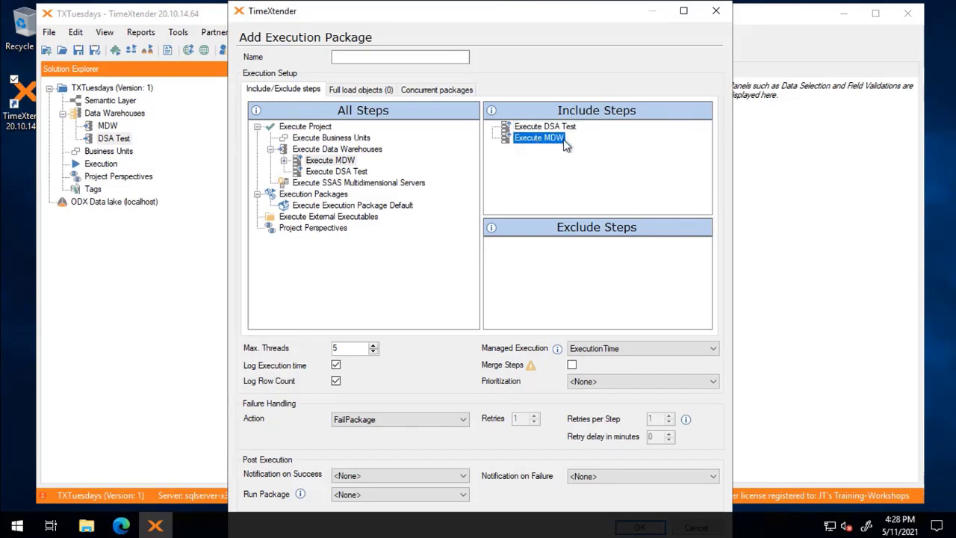
pyautogui.click(572, 365)
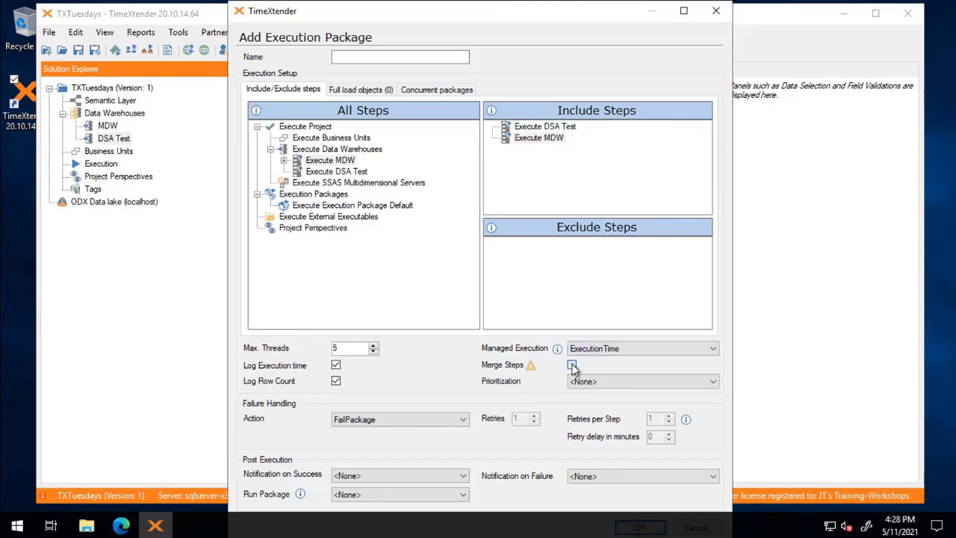
pyautogui.click(562, 128)
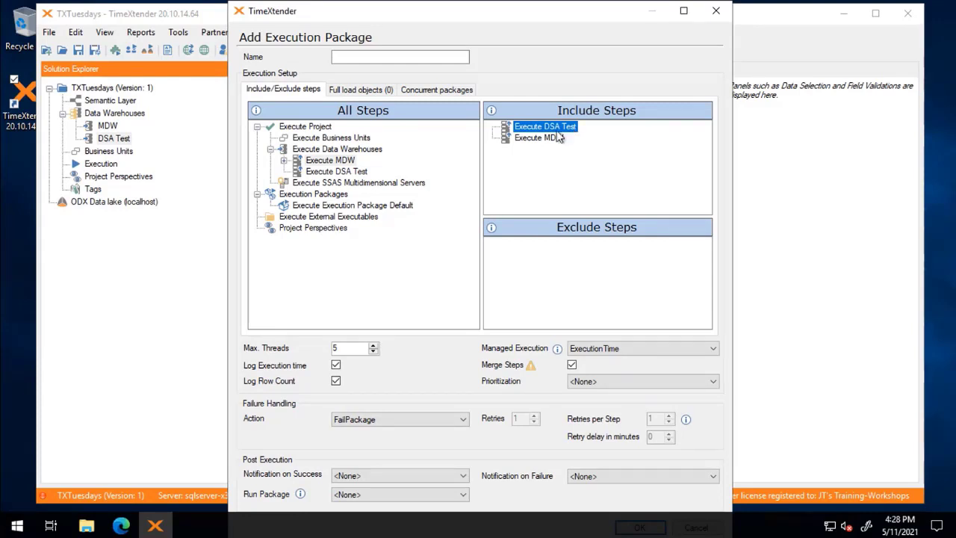
pyautogui.click(561, 141)
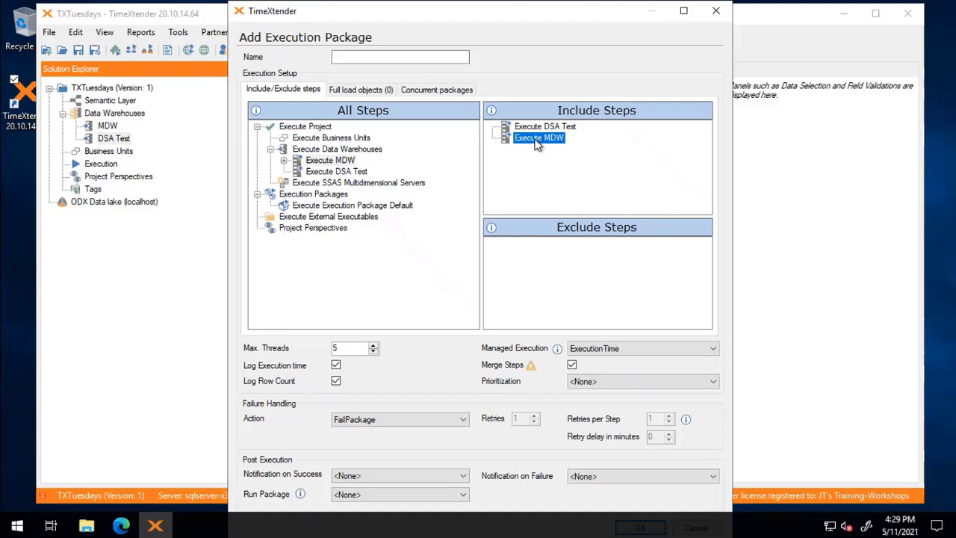
pyautogui.click(564, 127)
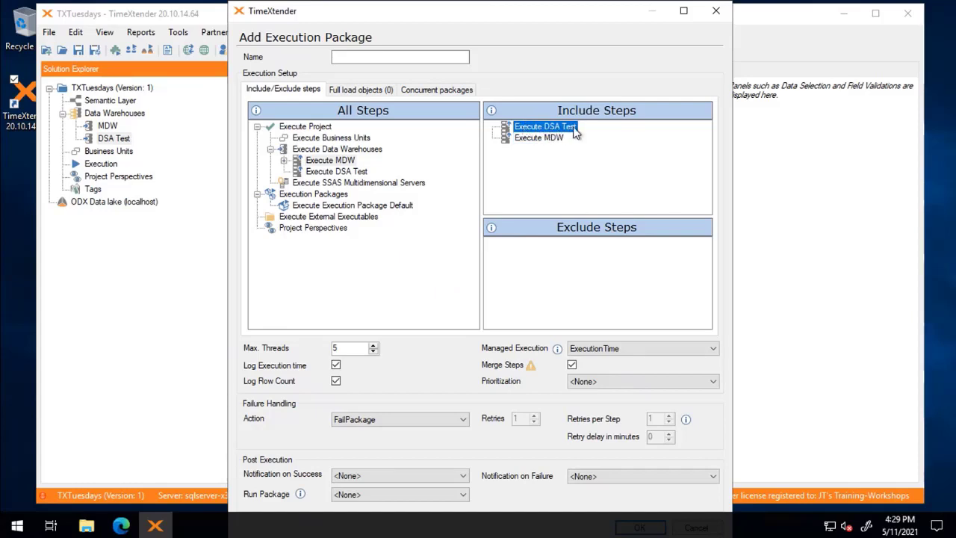
pyautogui.click(553, 139)
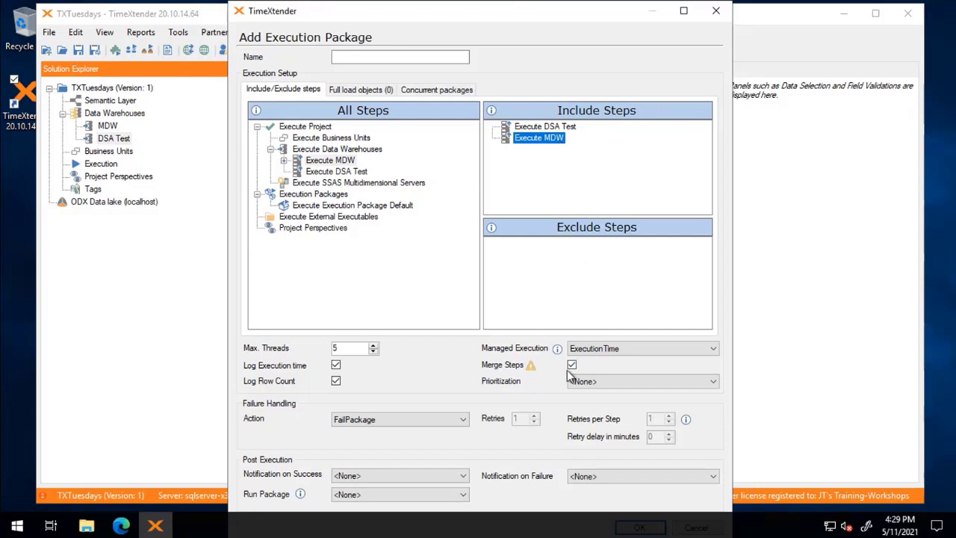
pyautogui.click(572, 365)
pyautogui.click(545, 127)
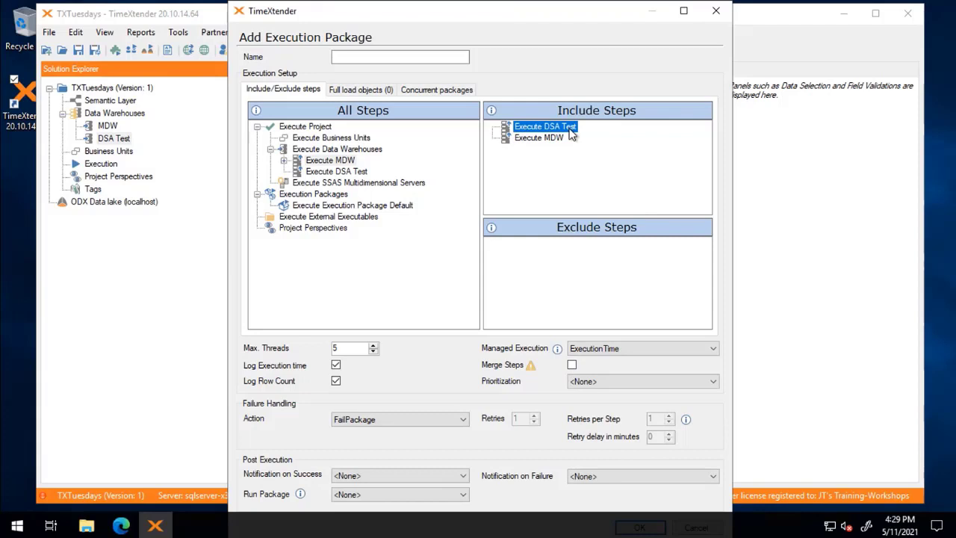
pyautogui.click(529, 139)
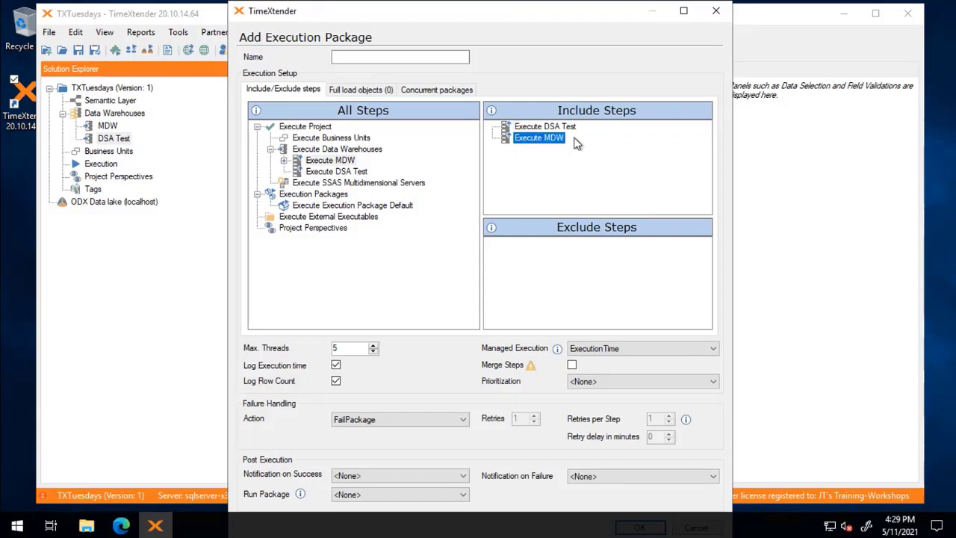